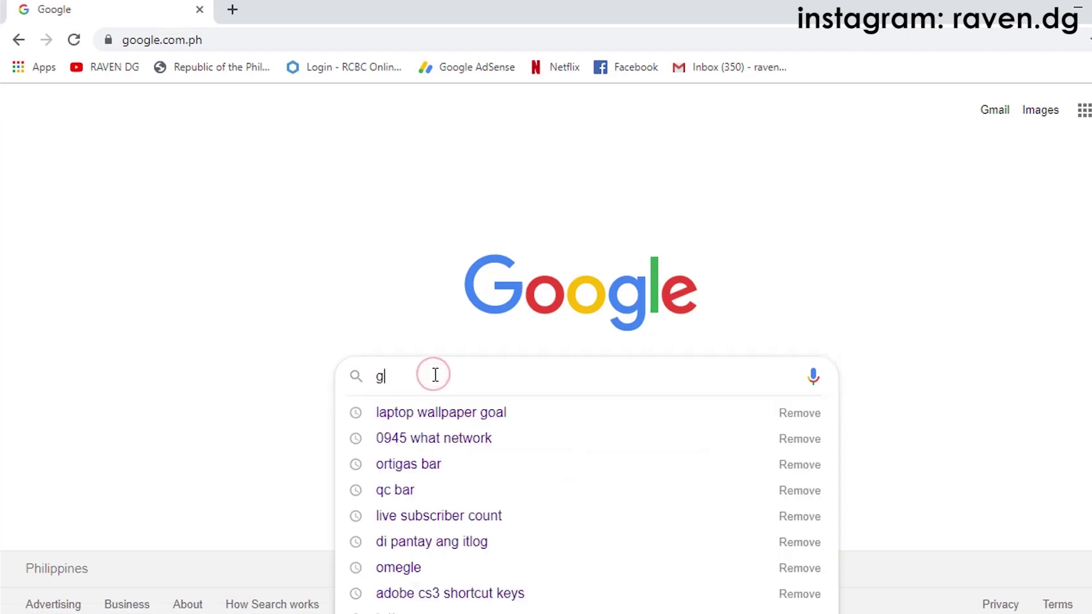
Step: Search Google for 'sign up gmail' and open the 'Create a Gmail account - Gmail Help' article
key(Return)
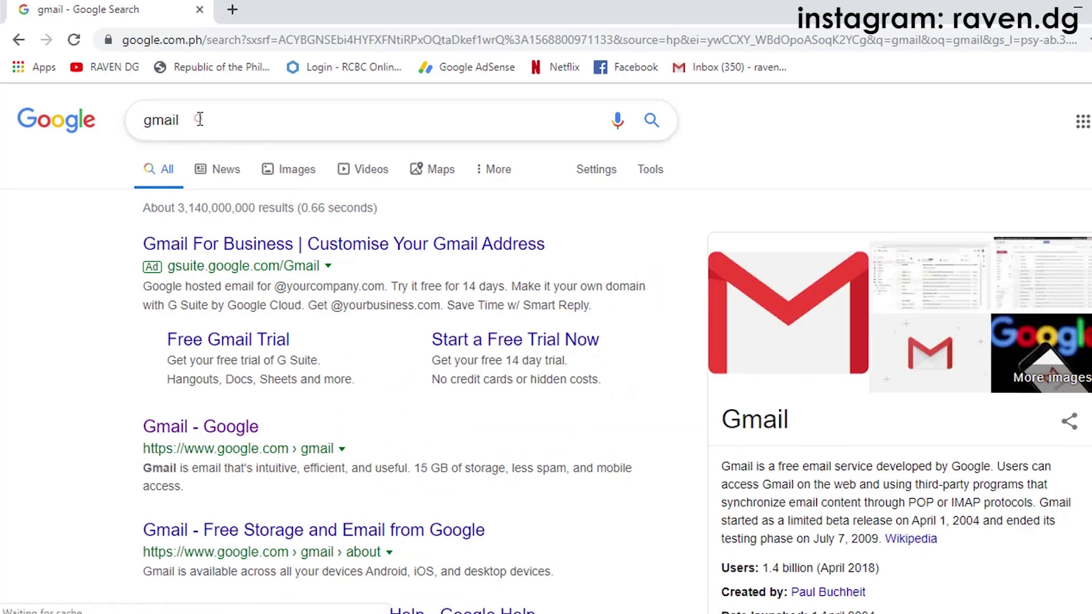
double_click(205, 119)
text(si)
text(ng)
key(BackSpace)
key(BackSpace)
text(gn)
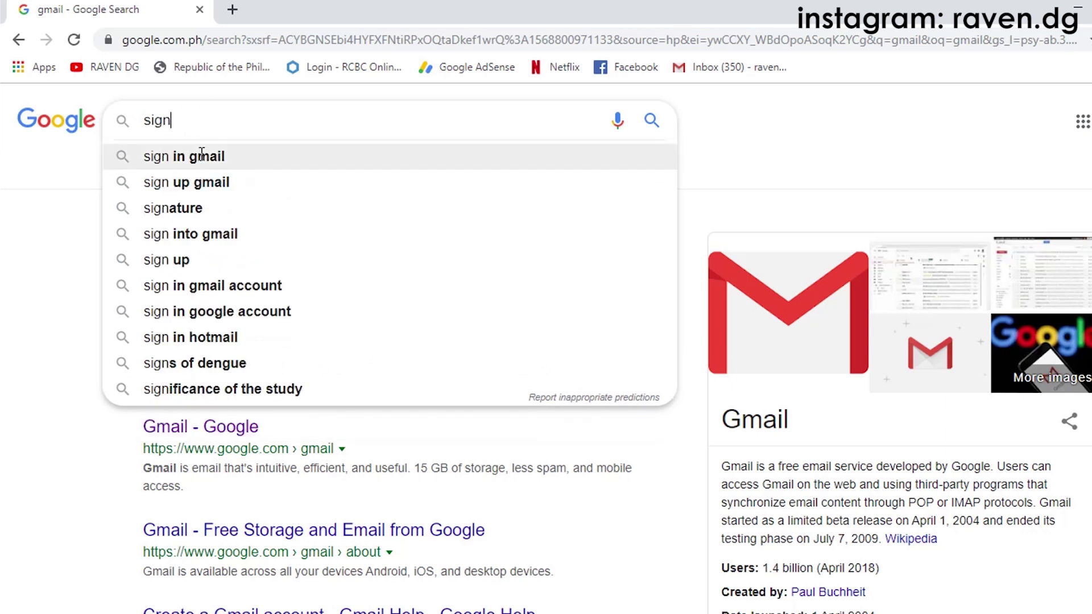
click(193, 183)
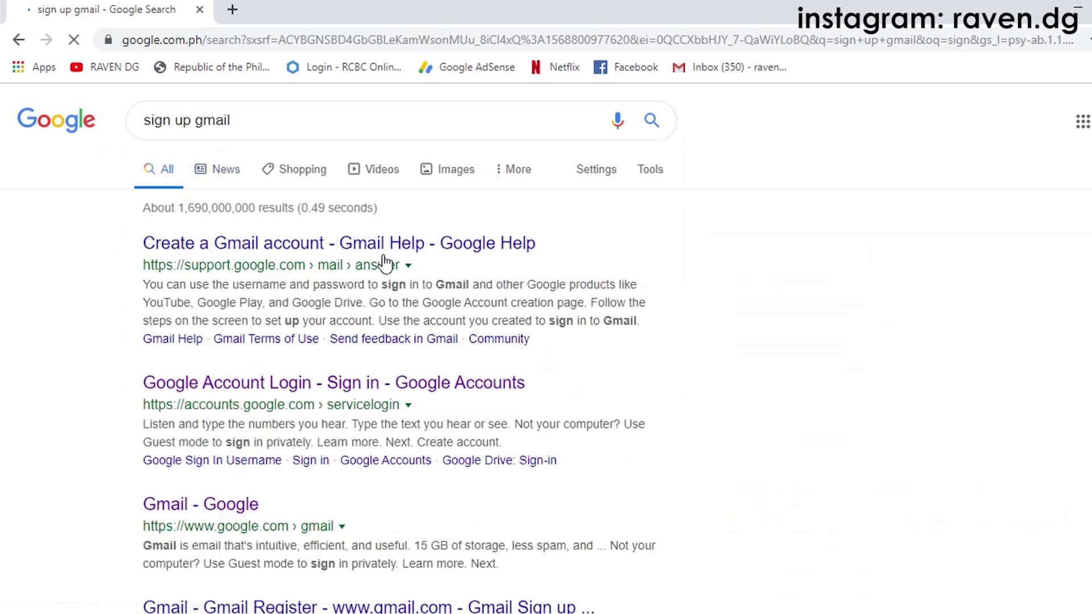
click(427, 247)
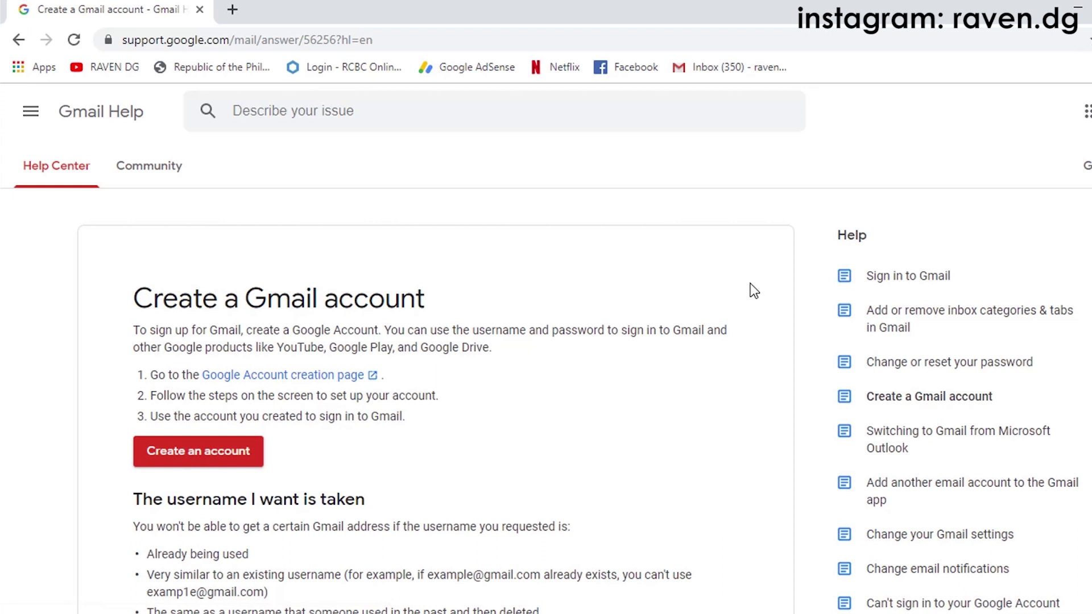
Step: Start a new Google account and enter the first name, last name and a username
click(201, 454)
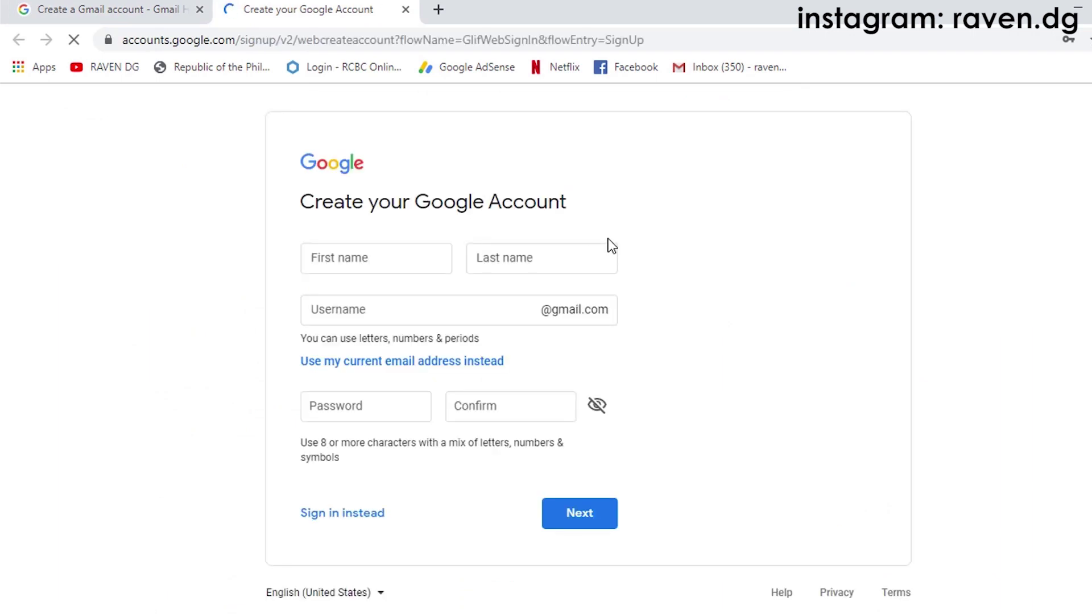
click(376, 265)
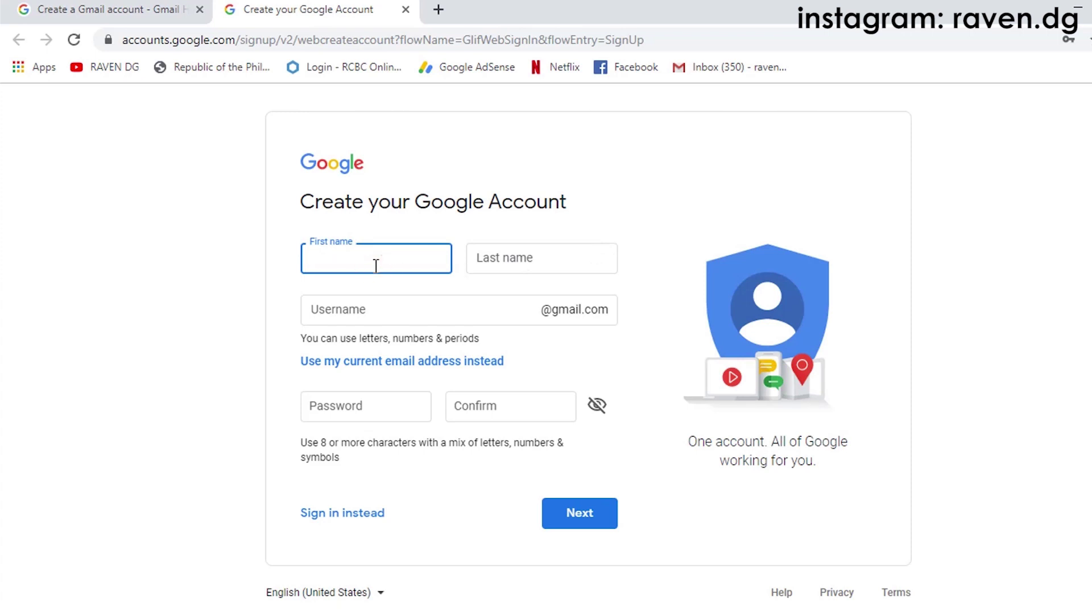
text(Raven)
key(Tab)
text(De Guzman)
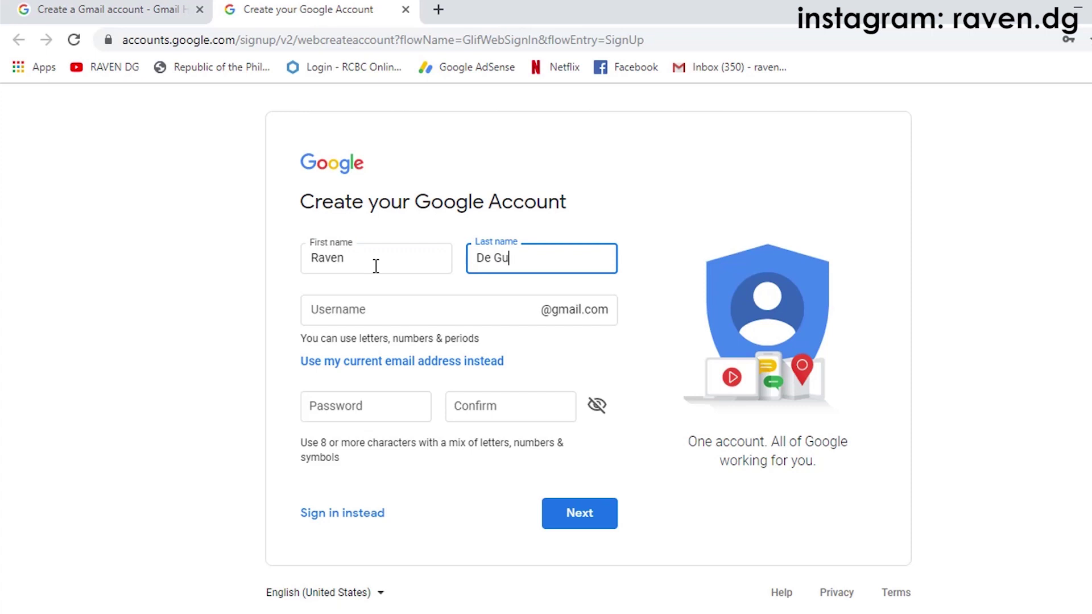
click(385, 310)
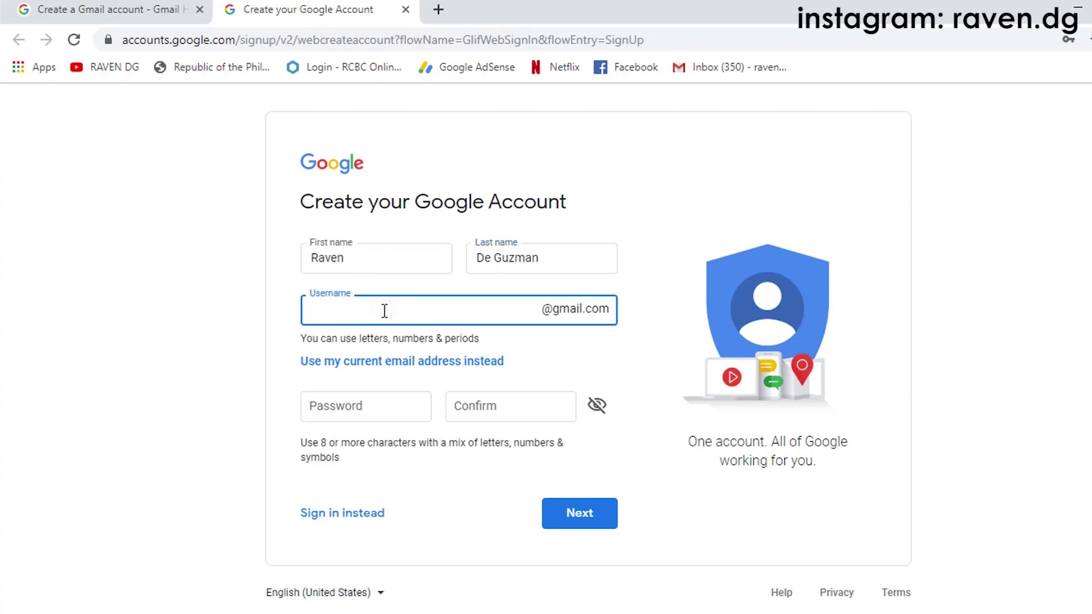
click(385, 310)
Step: Enter and confirm the password, then replace the taken username and submit the form
click(370, 407)
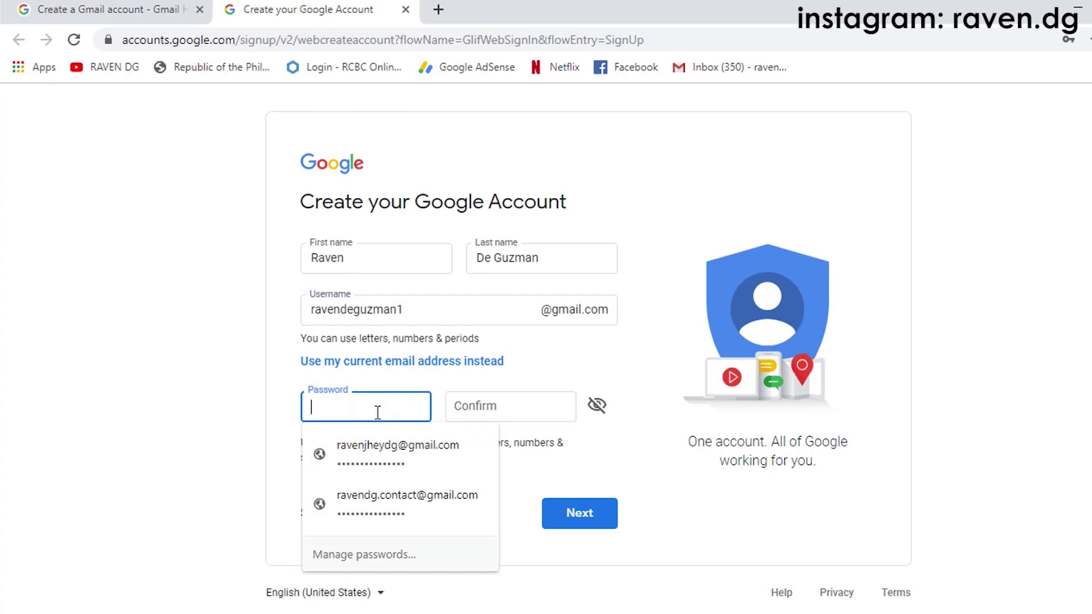
click(378, 412)
text(•••)
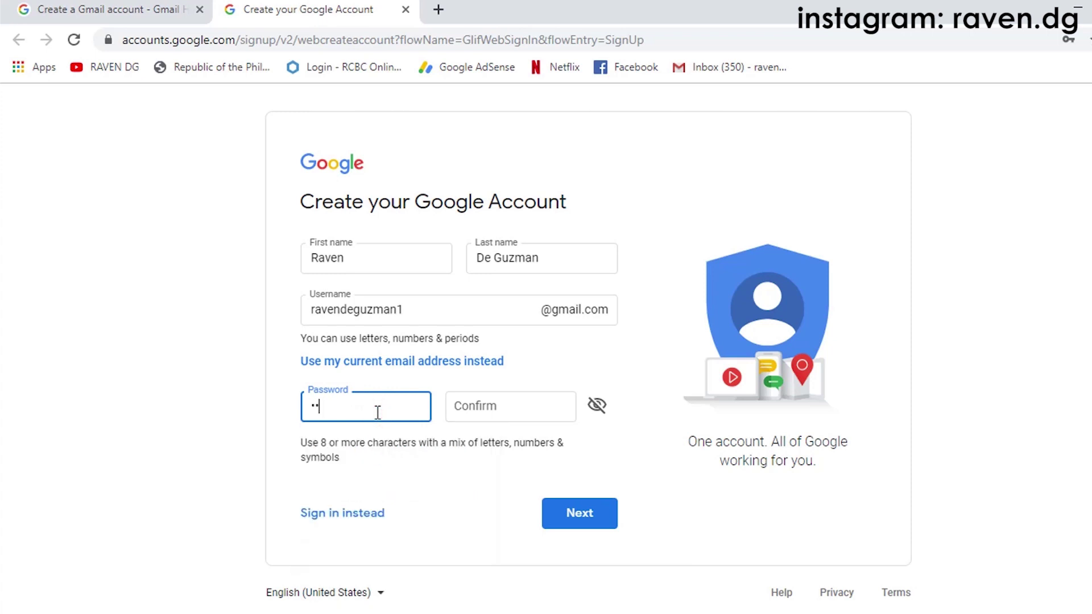
key(BackSpace)
key(BackSpace)
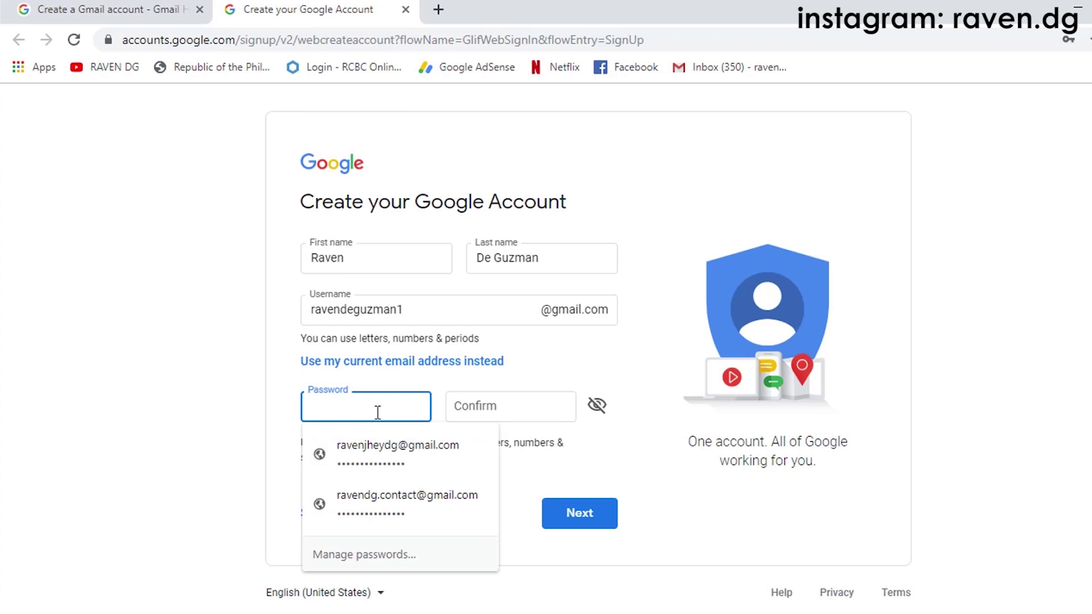
text(•••••••)
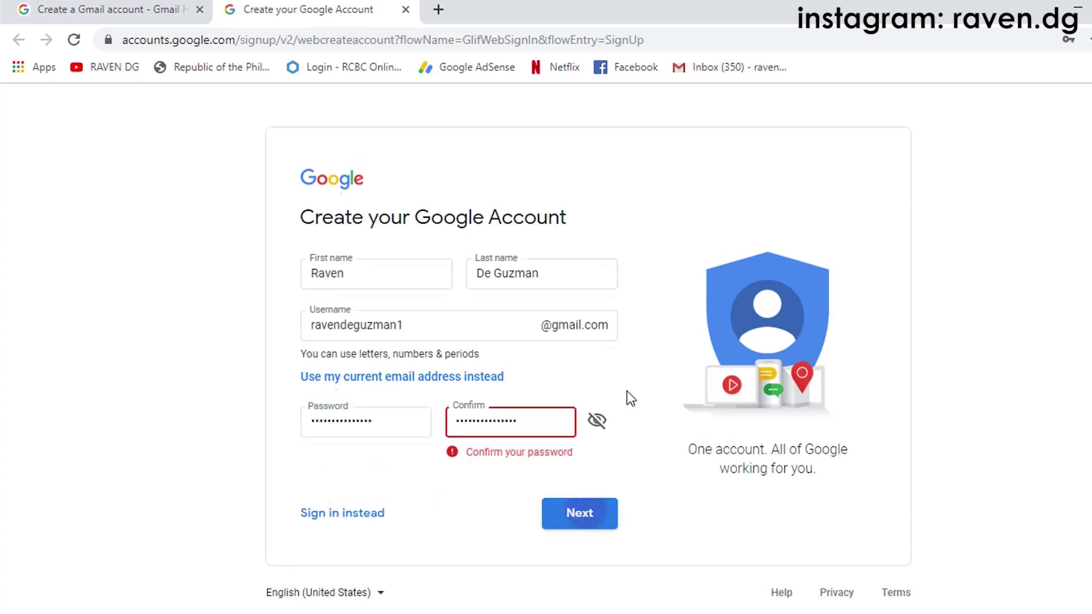
key(Return)
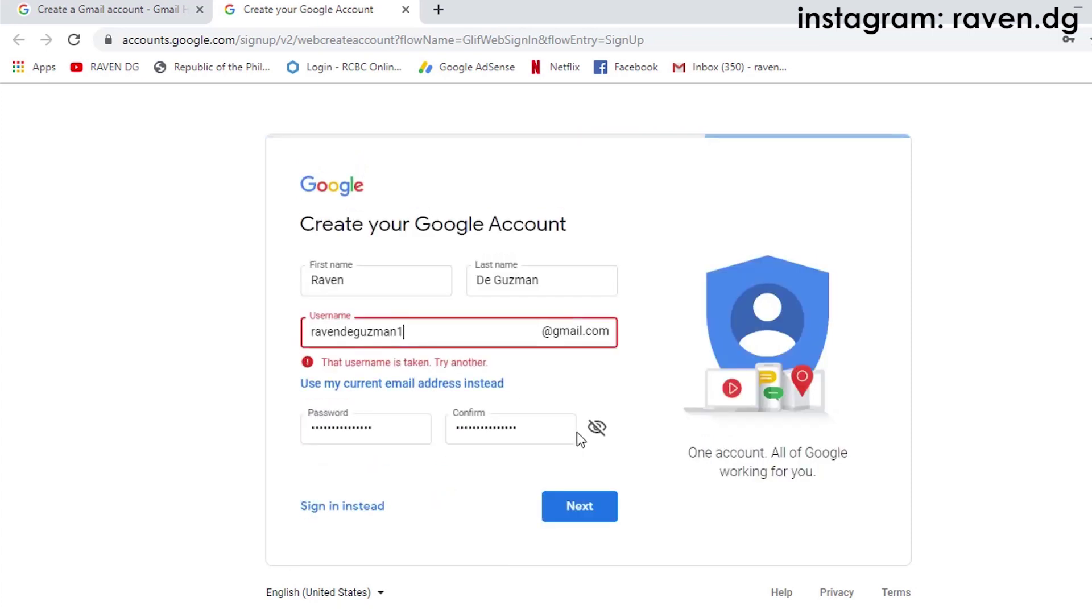
click(458, 337)
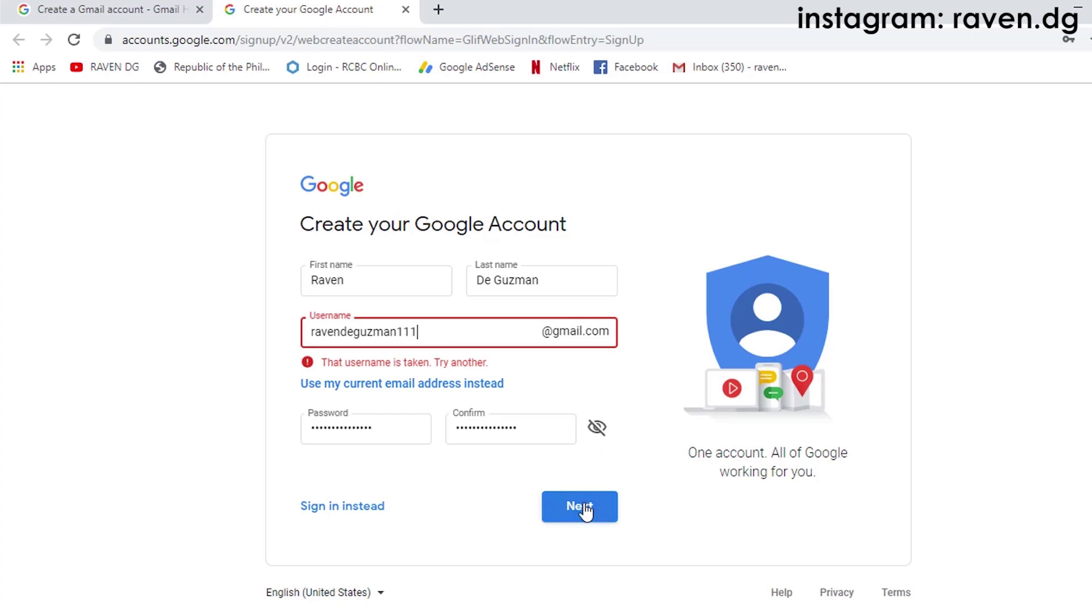
click(585, 509)
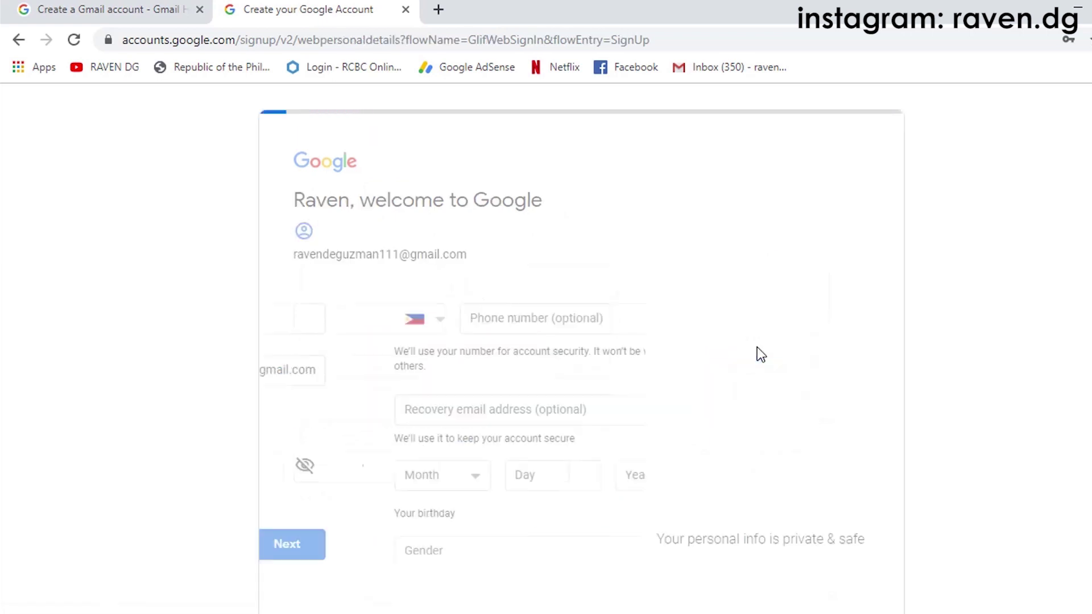
Step: Leave the phone number blank, dismiss the anti-malware popup, and enter the recovery email address
click(457, 329)
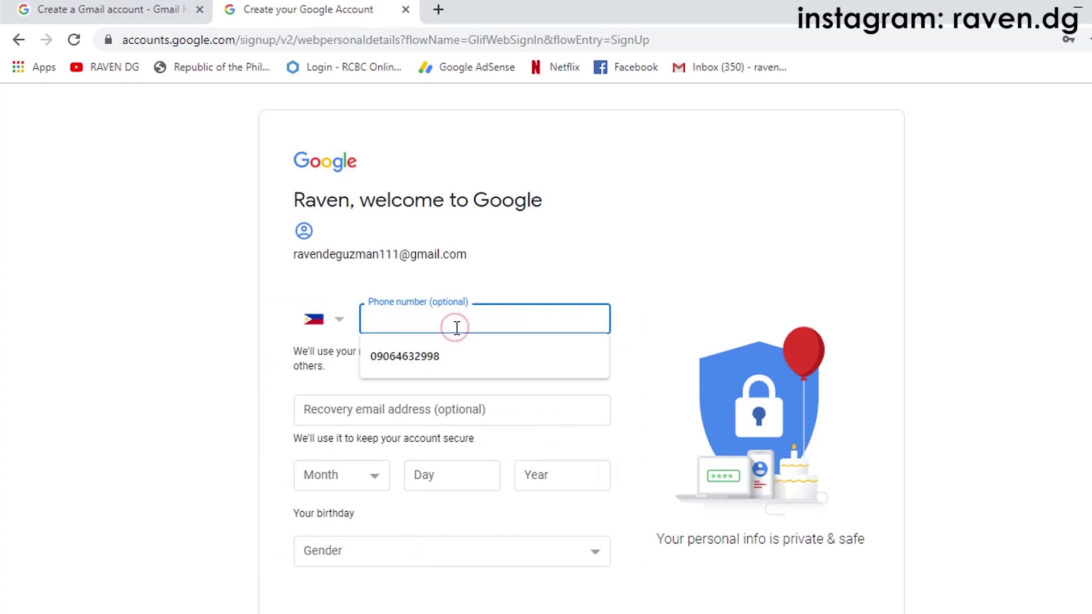
click(697, 306)
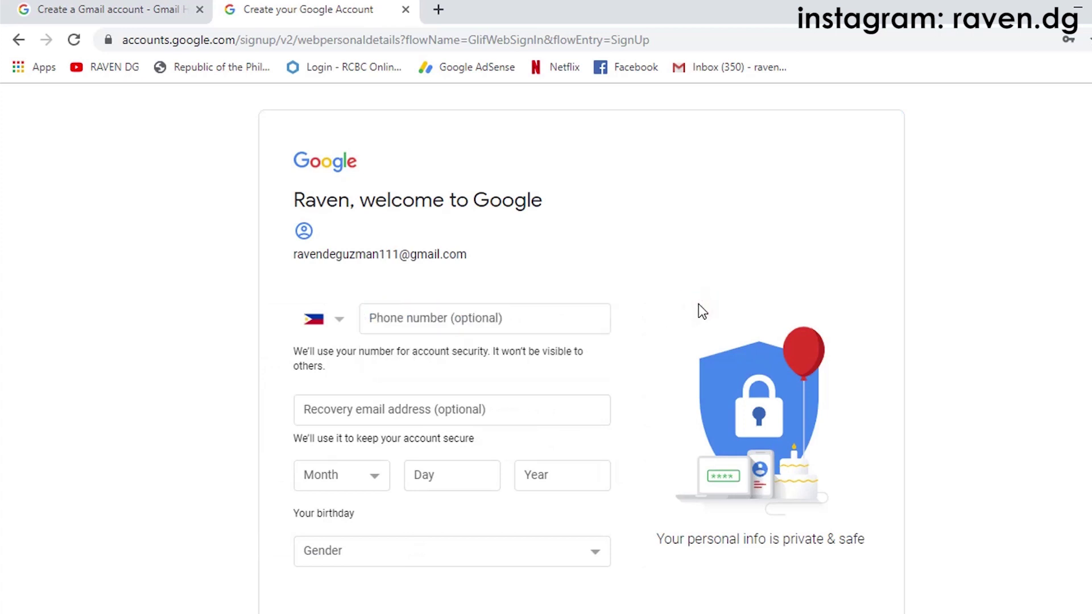
scroll(626, 325, down, 2)
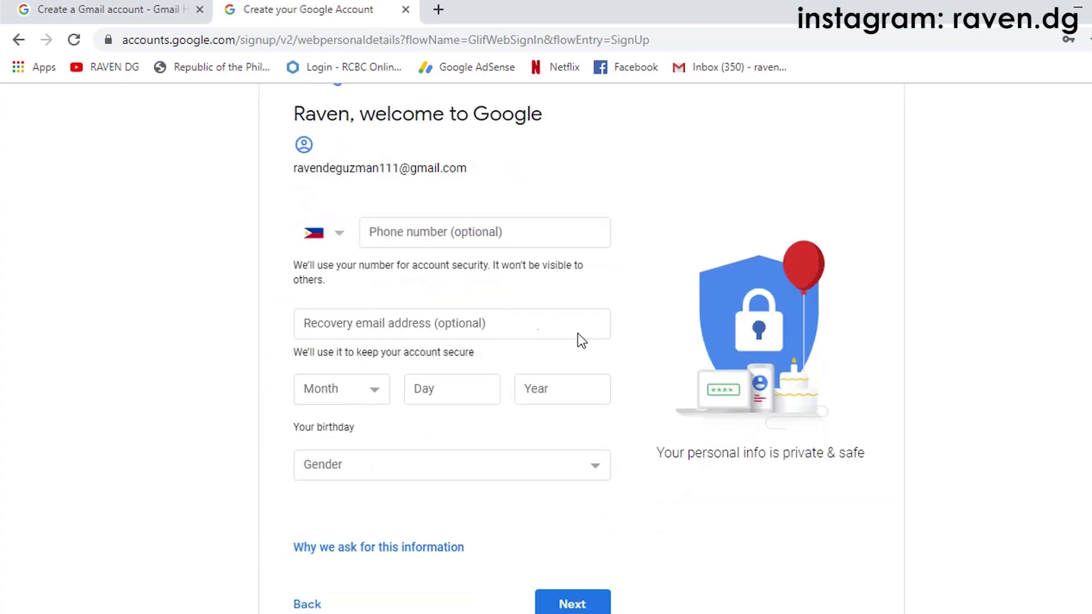
click(493, 330)
click(665, 219)
click(455, 323)
click(659, 191)
click(475, 323)
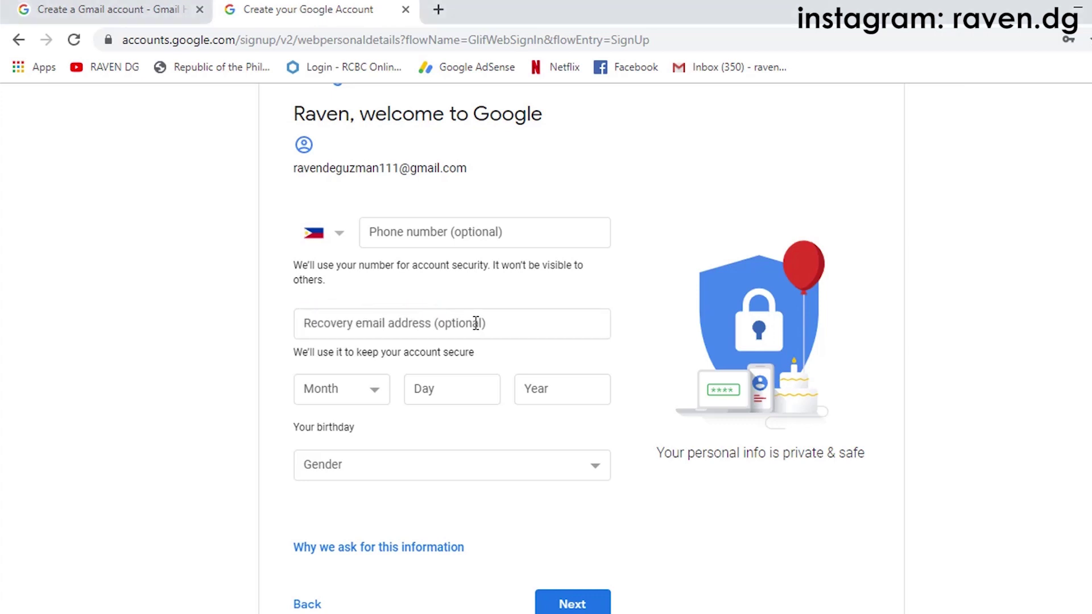
click(476, 323)
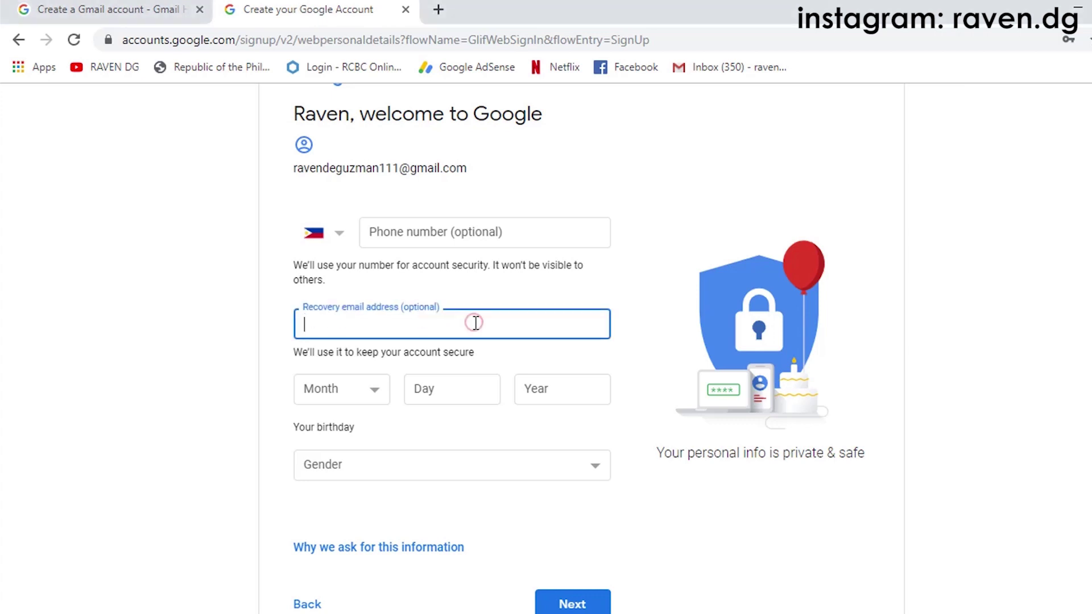
scroll(477, 322, down, 2)
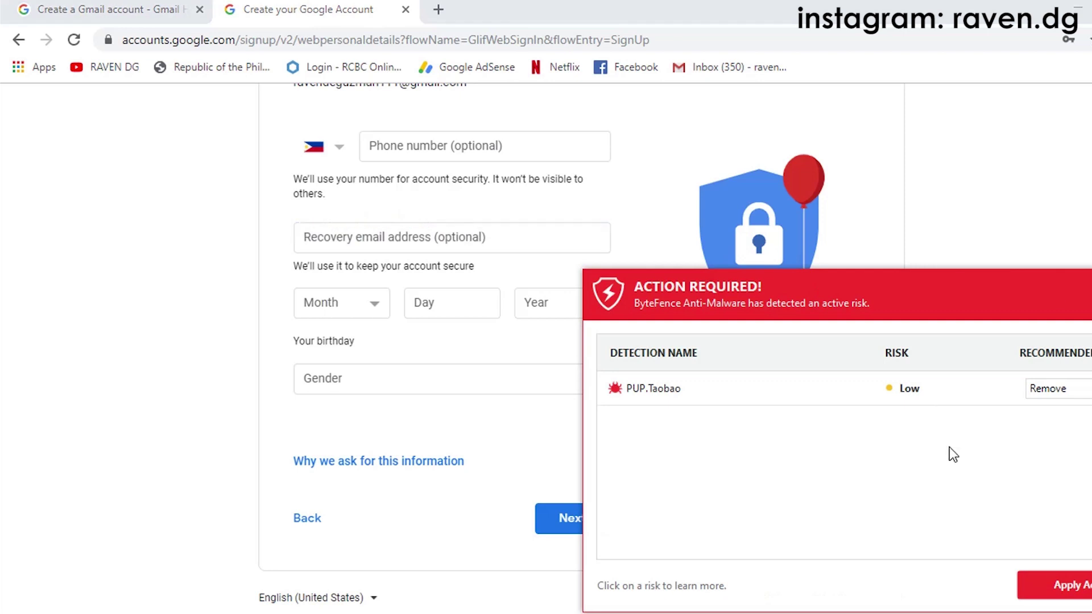
key(alt+F4)
click(951, 483)
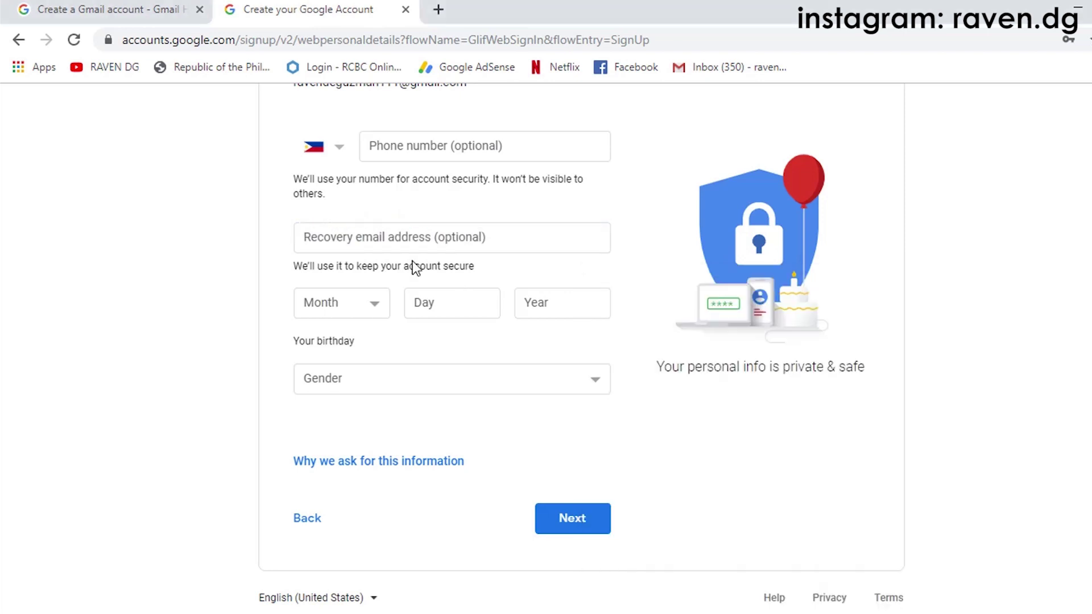
click(405, 247)
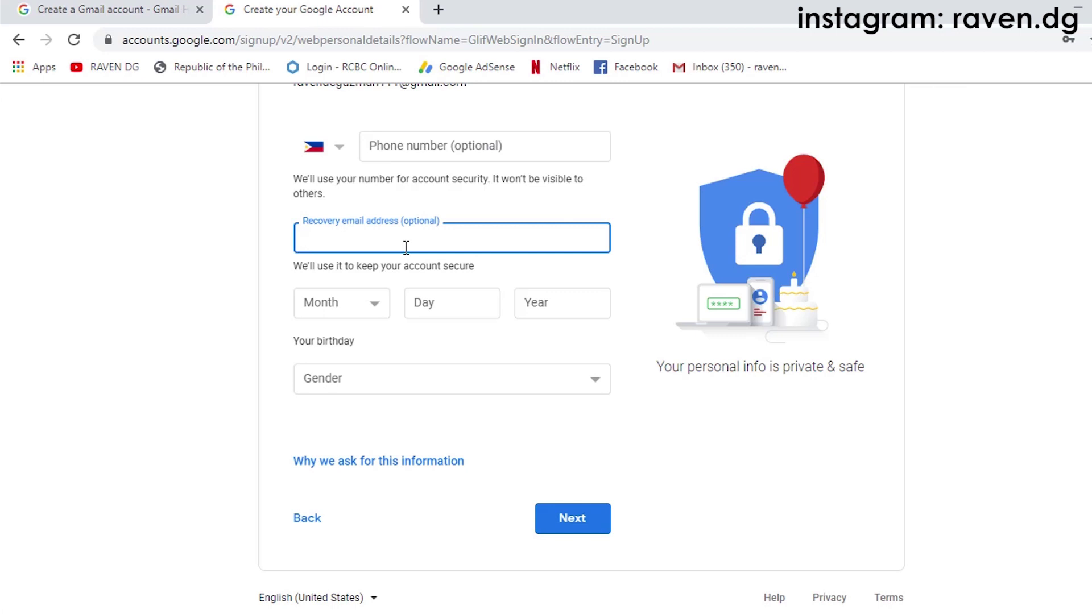
click(339, 293)
click(335, 388)
click(438, 309)
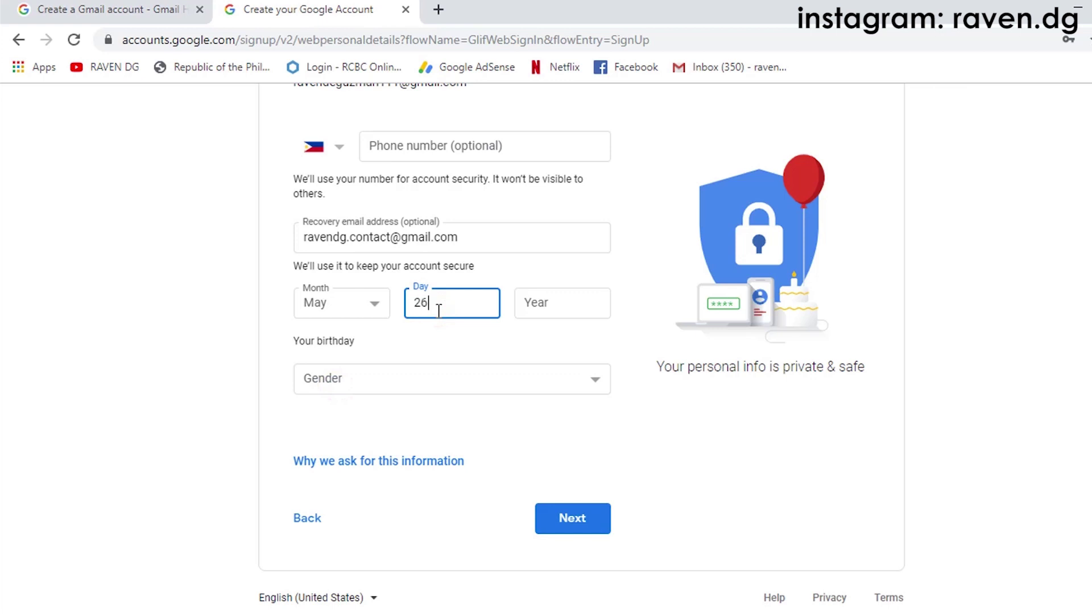
click(551, 307)
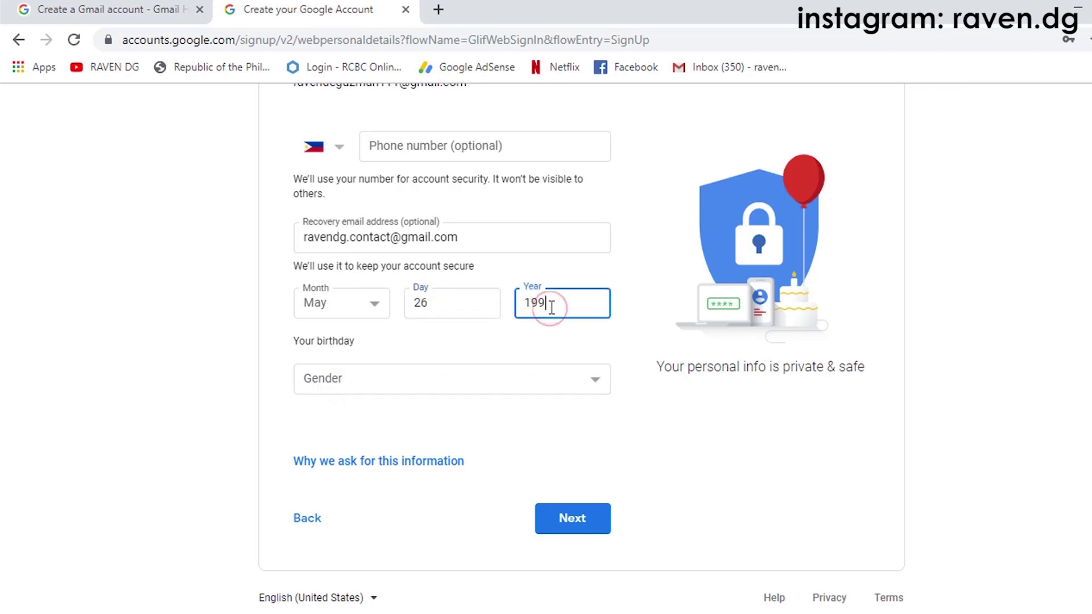
Step: Choose Male as the gender and continue to the next sign-up page
click(354, 382)
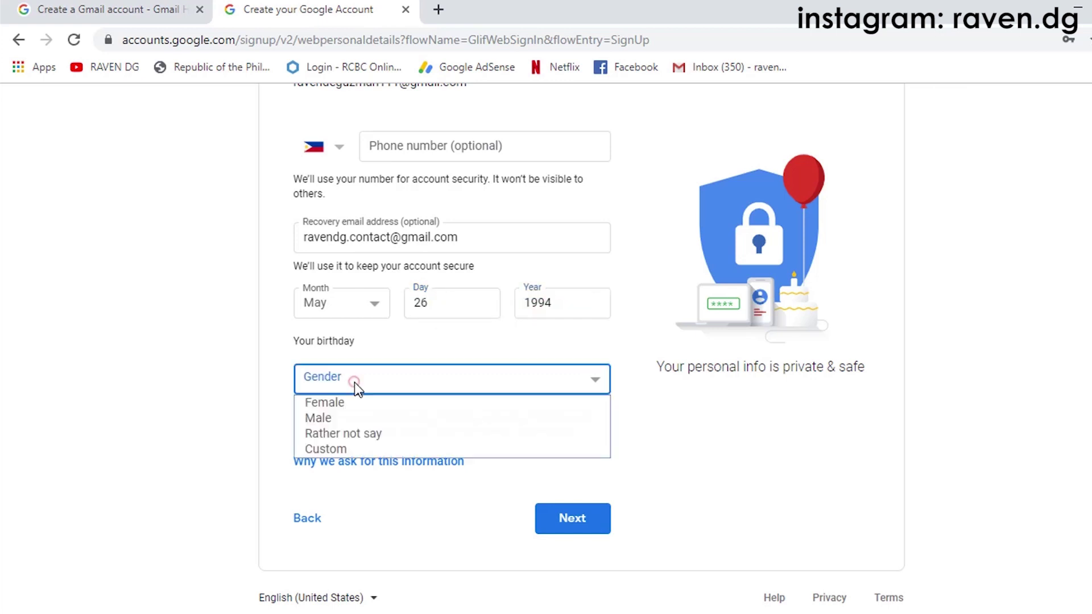
click(359, 416)
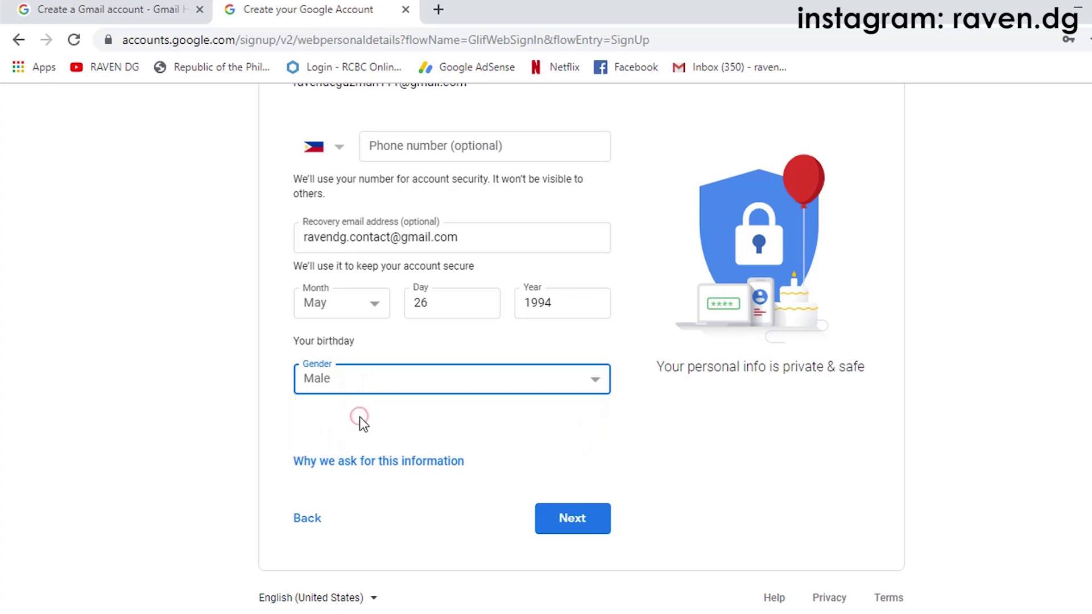
click(404, 381)
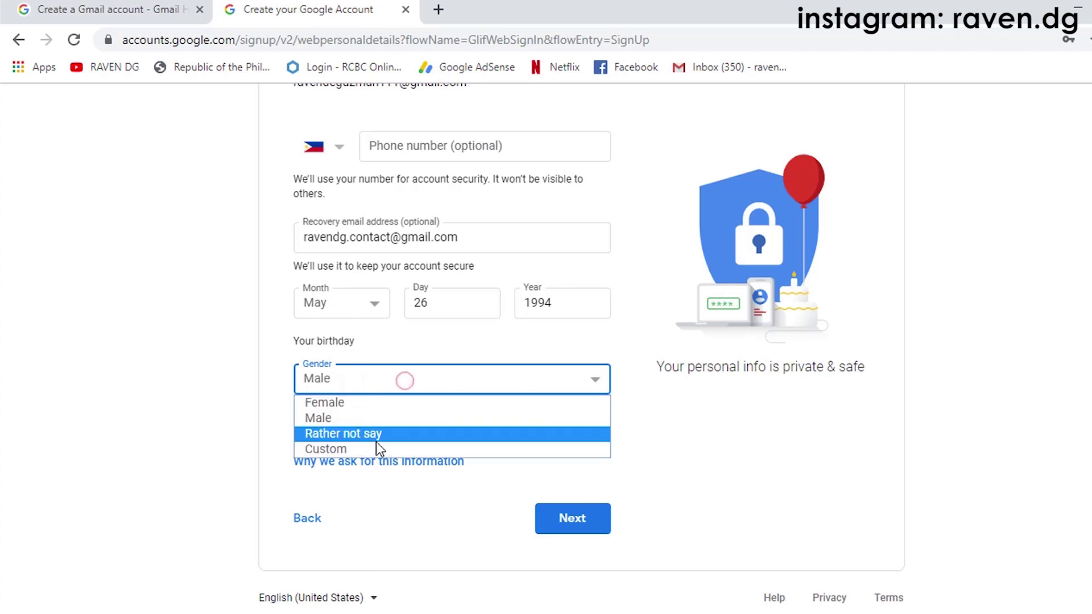
click(352, 416)
click(560, 526)
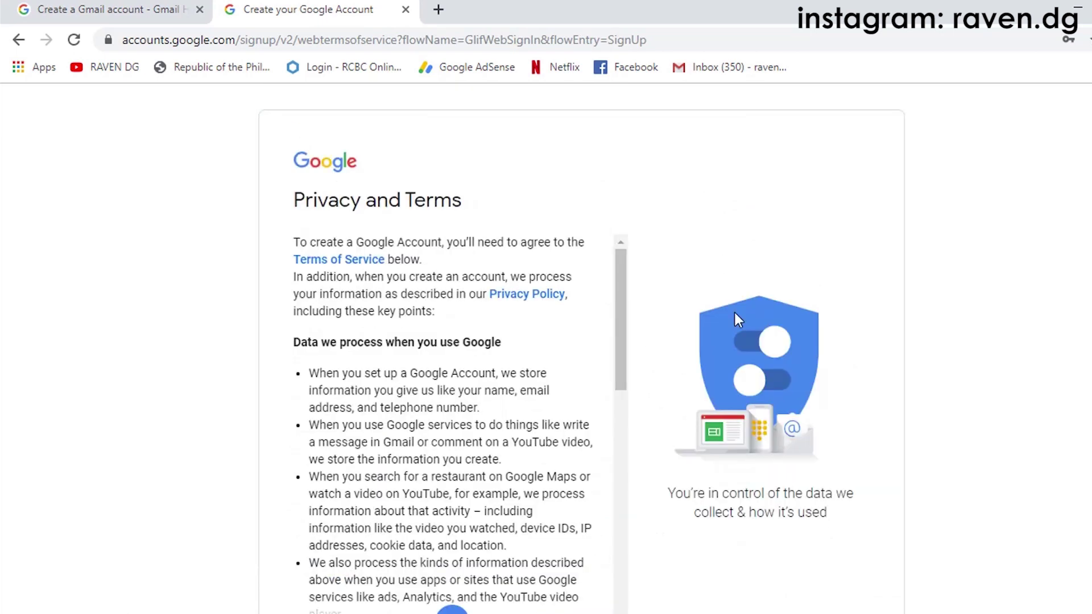
Step: Review the Privacy and Terms page and accept it to finish creating the account
scroll(1025, 303, down, 2)
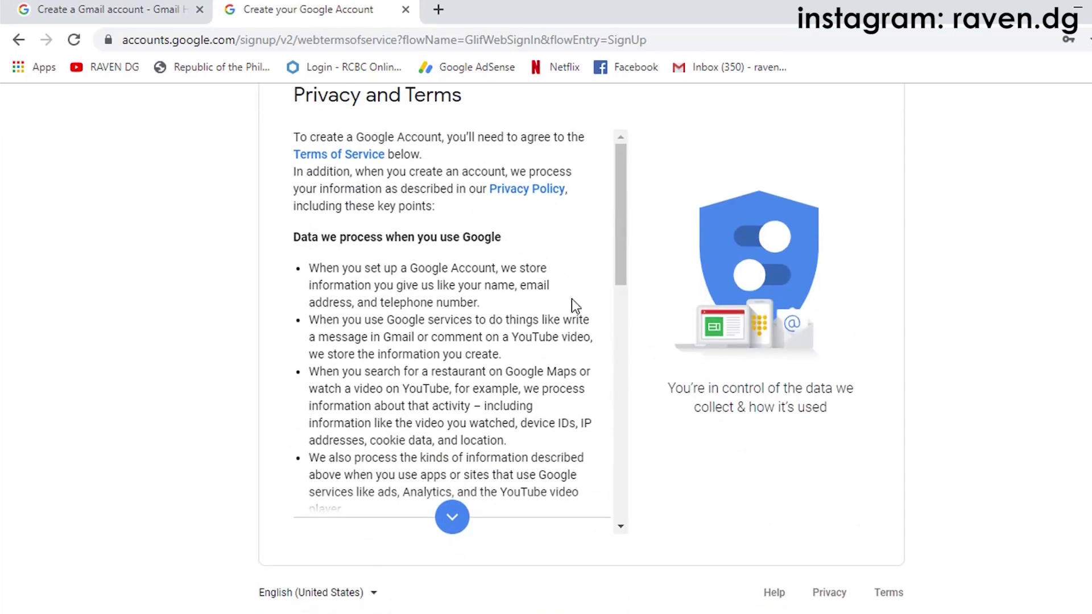
scroll(426, 231, up, 2)
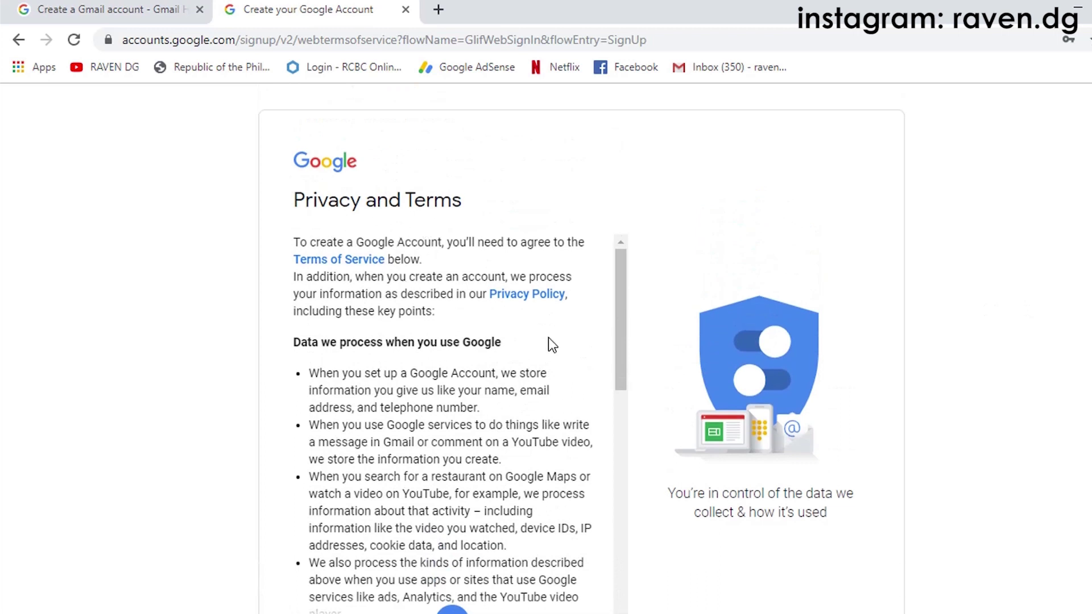
scroll(548, 337, down, 10)
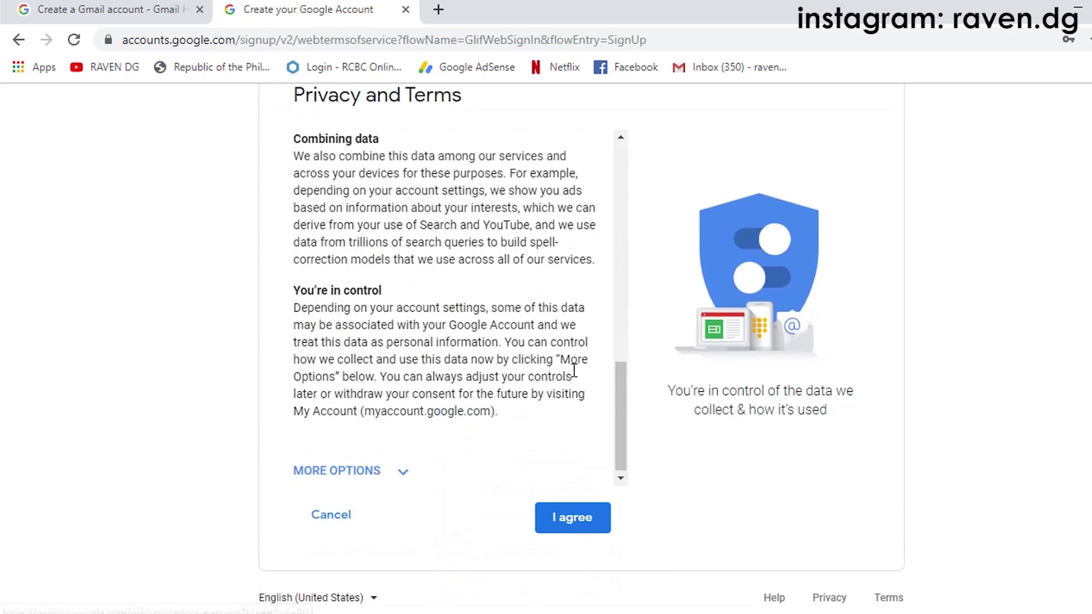
click(569, 516)
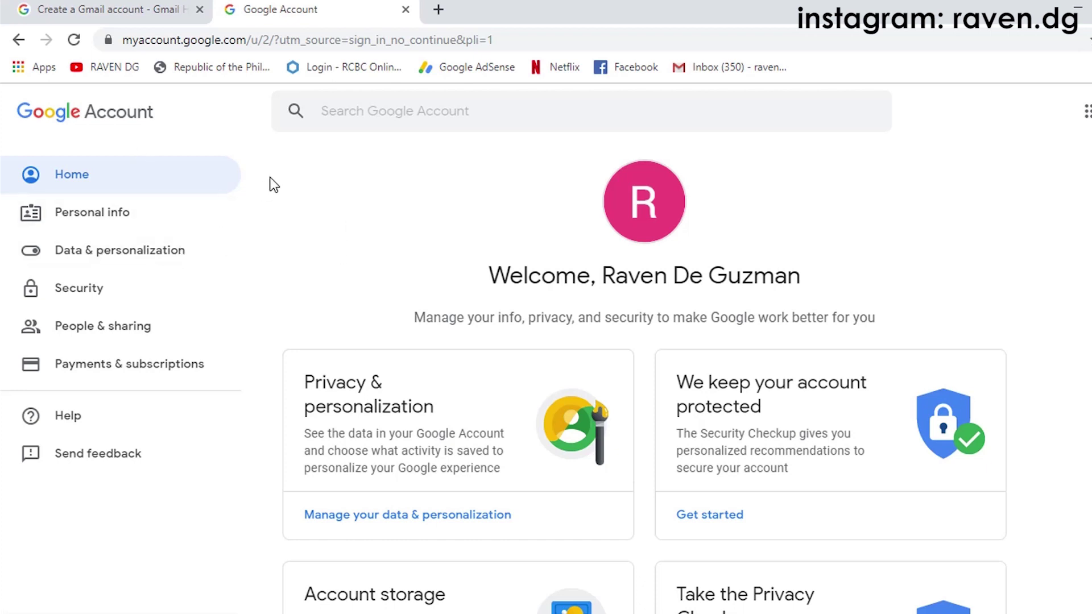
Step: Open youtube.com in a new tab and choose Add account from the account switcher
click(441, 10)
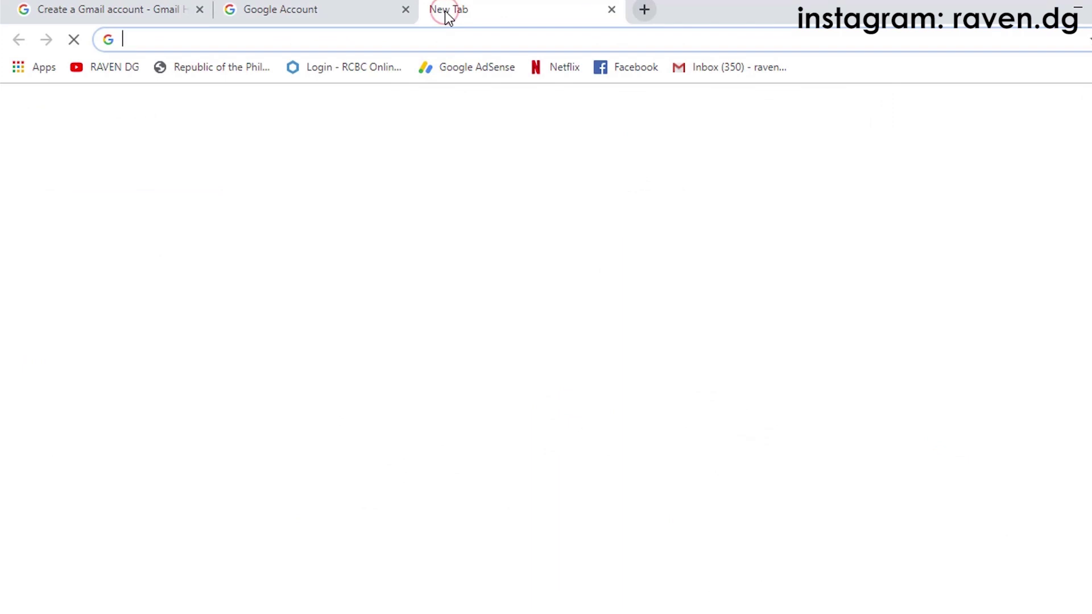
text(youtube.com)
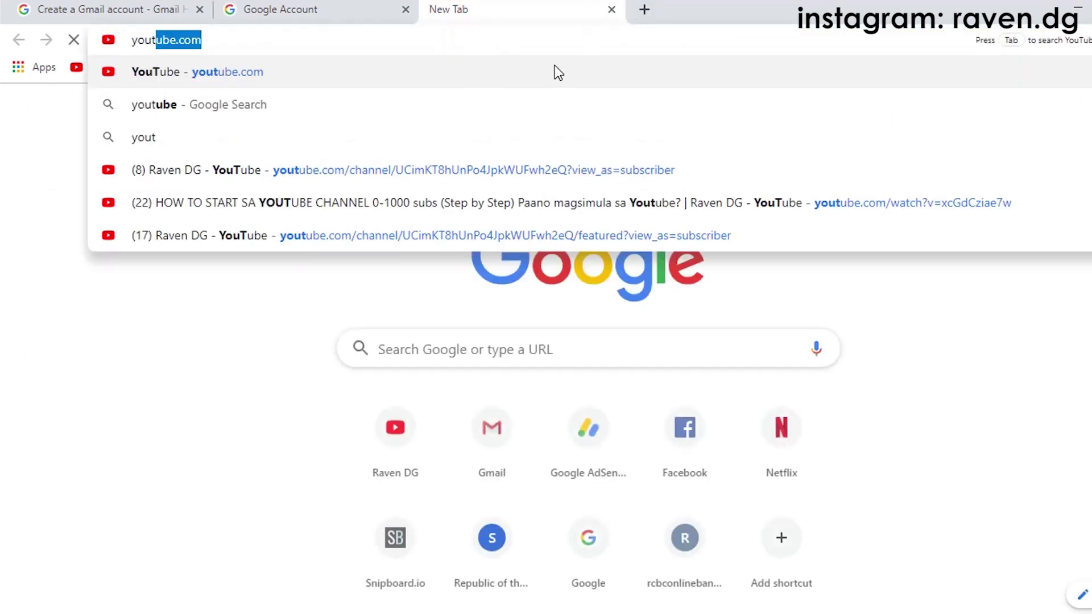
click(541, 78)
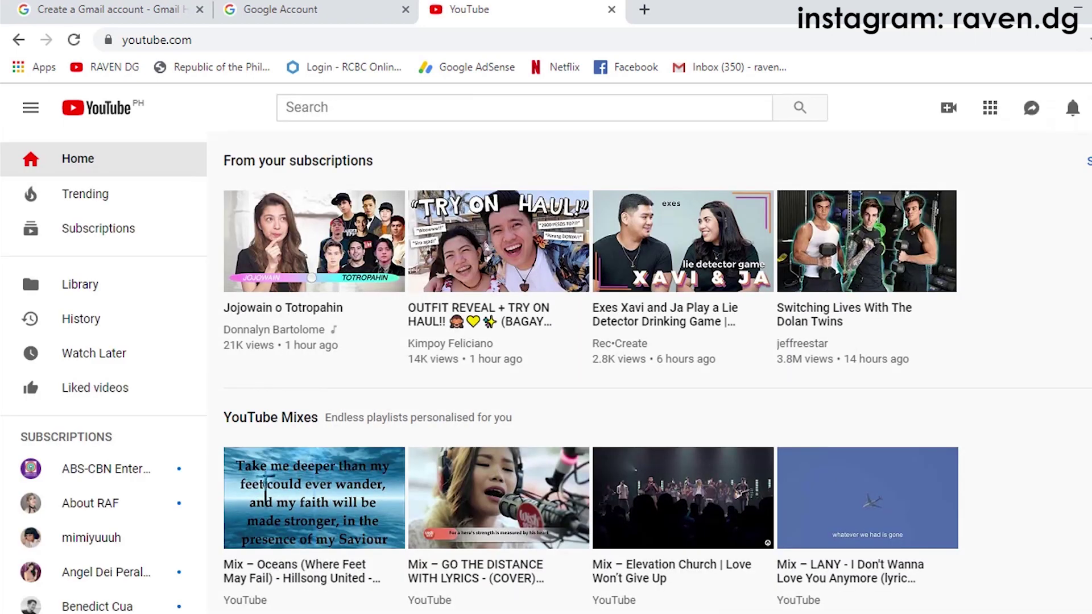
click(1091, 109)
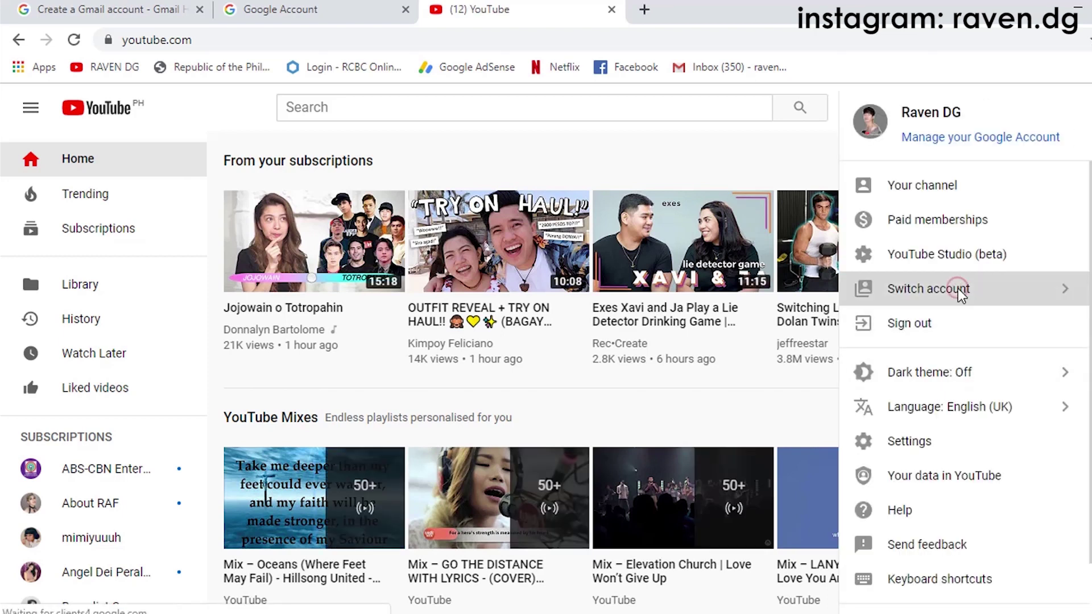
click(959, 290)
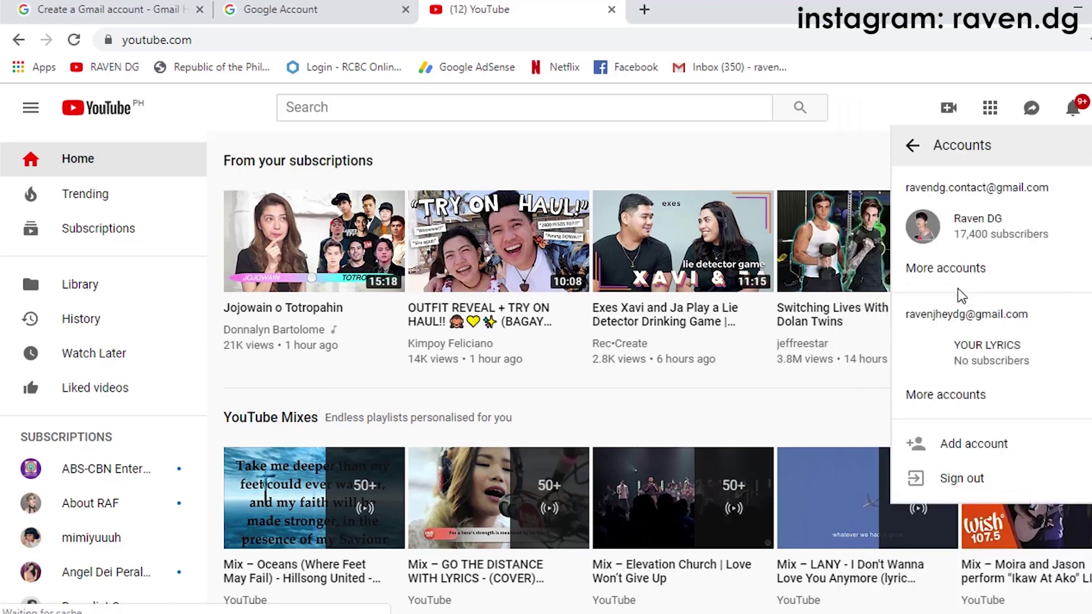
click(966, 443)
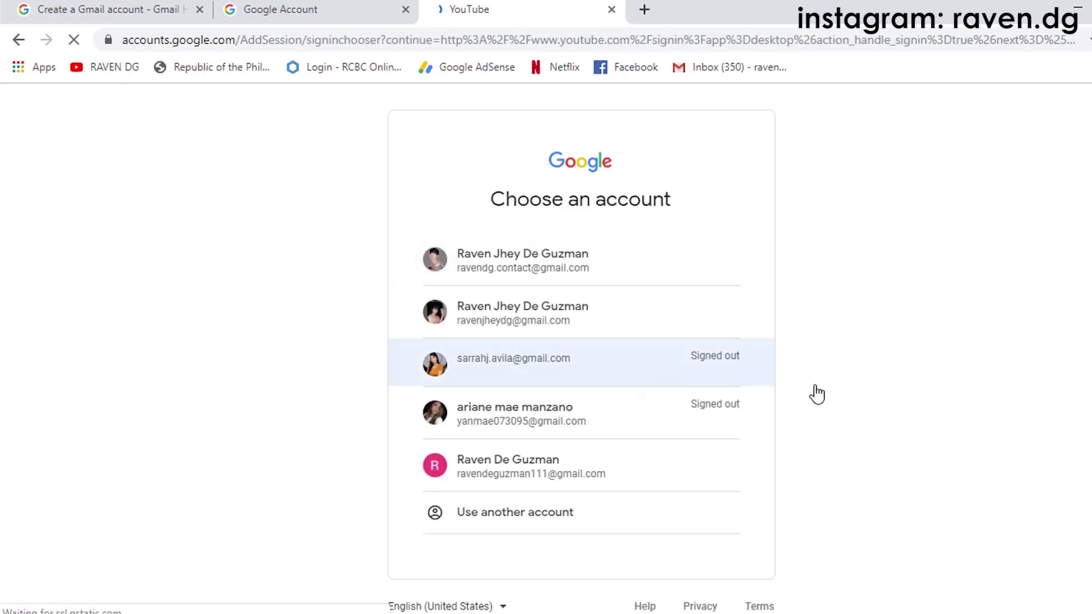
Step: Choose Use another account and replace the prefilled email with the new account's address
click(538, 504)
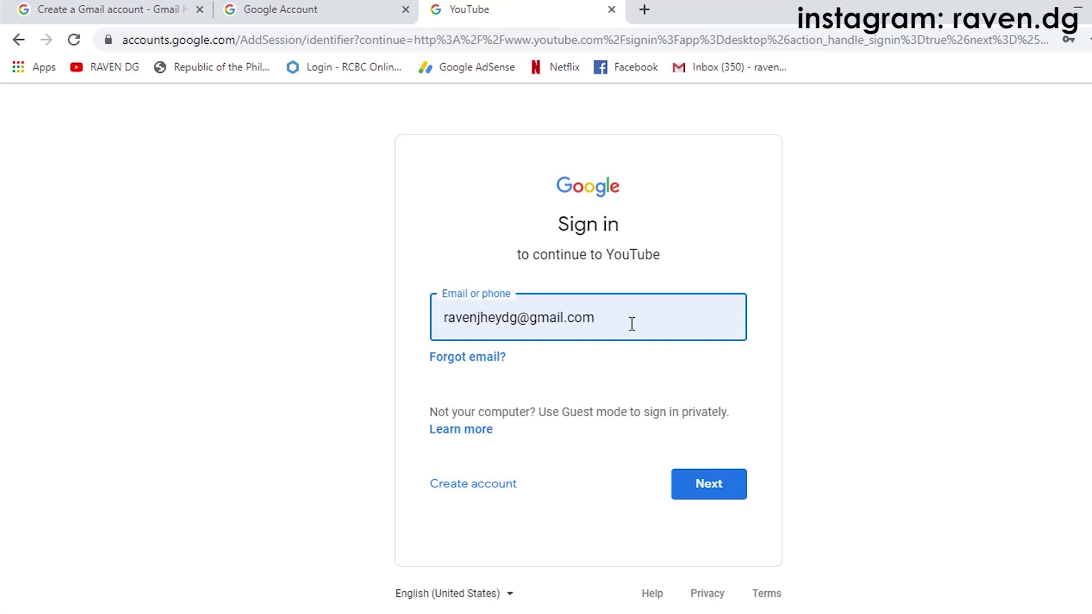
drag(632, 324, 444, 313)
click(535, 318)
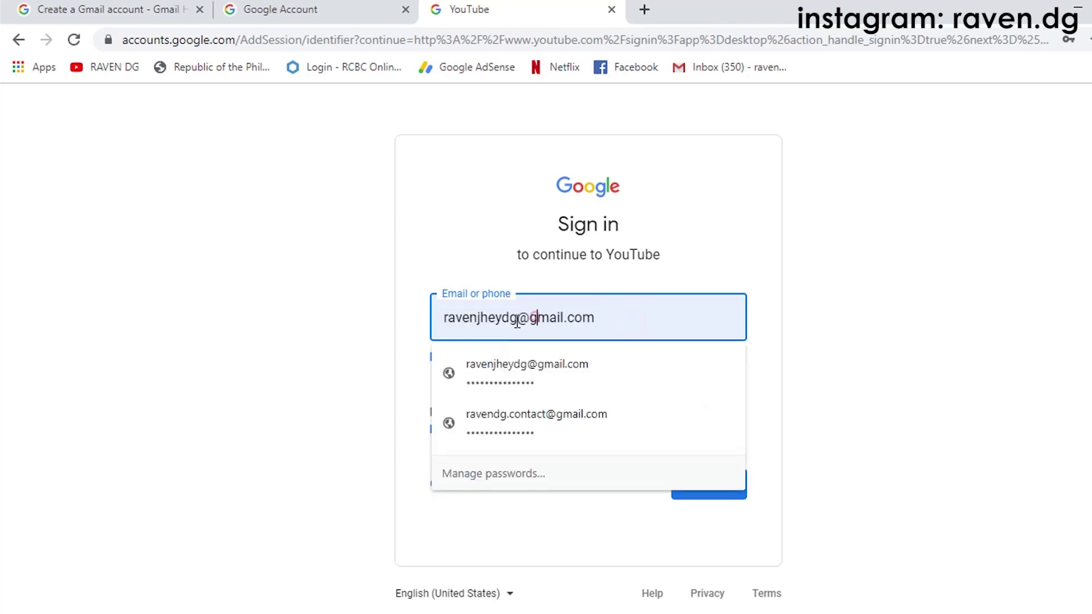
click(484, 317)
click(605, 323)
key(BackSpace)
key(BackSpace)
key(BackSpace)
key(BackSpace)
key(BackSpace)
key(BackSpace)
key(BackSpace)
key(BackSpace)
key(BackSpace)
key(BackSpace)
key(BackSpace)
key(BackSpace)
key(BackSpace)
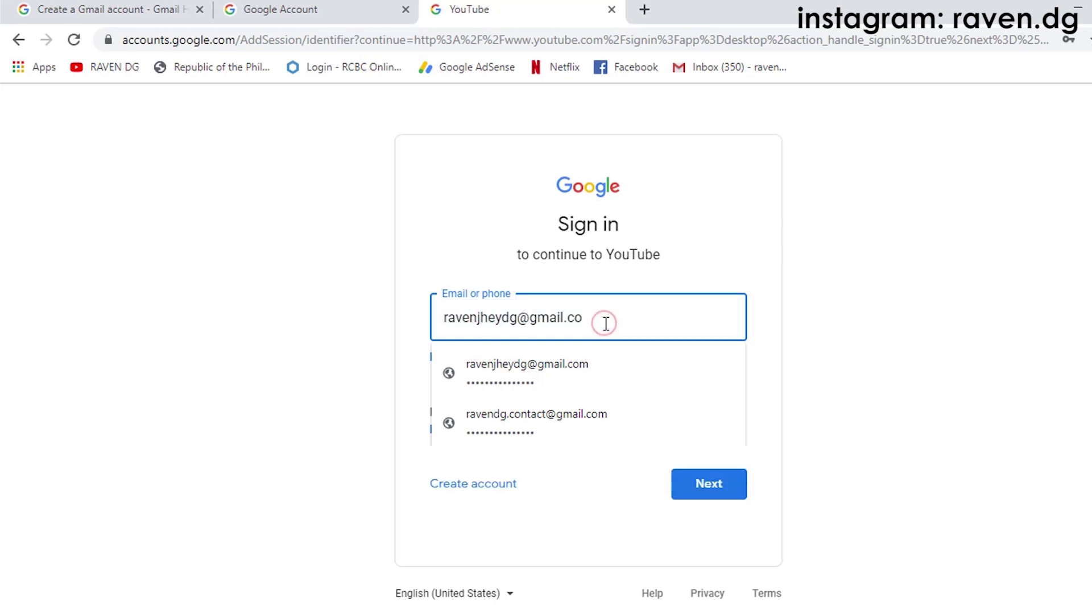
key(BackSpace)
key(BackSpace)
key(BackSpace)
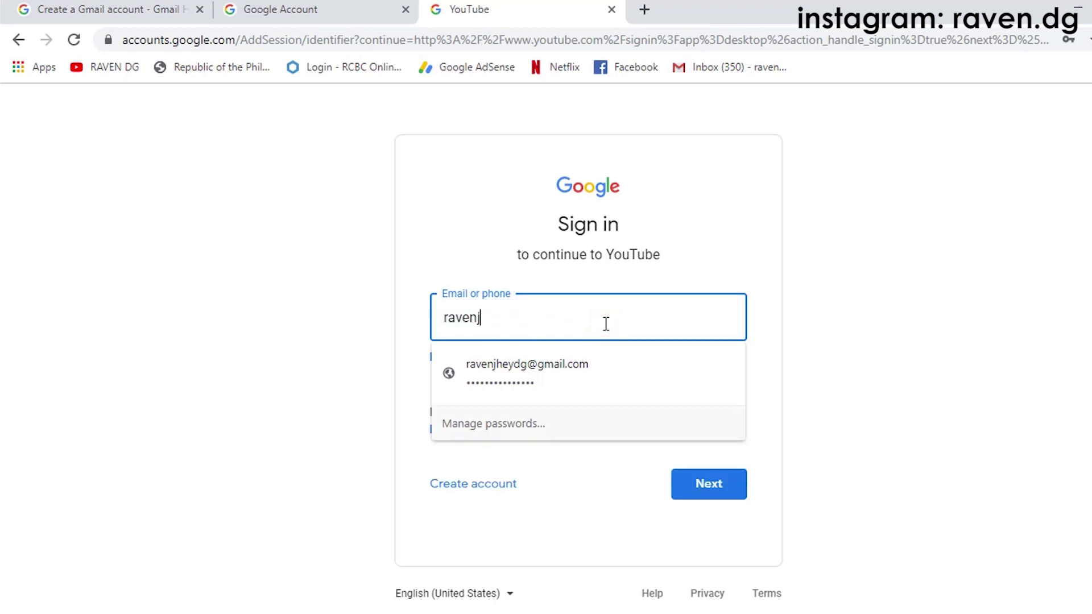
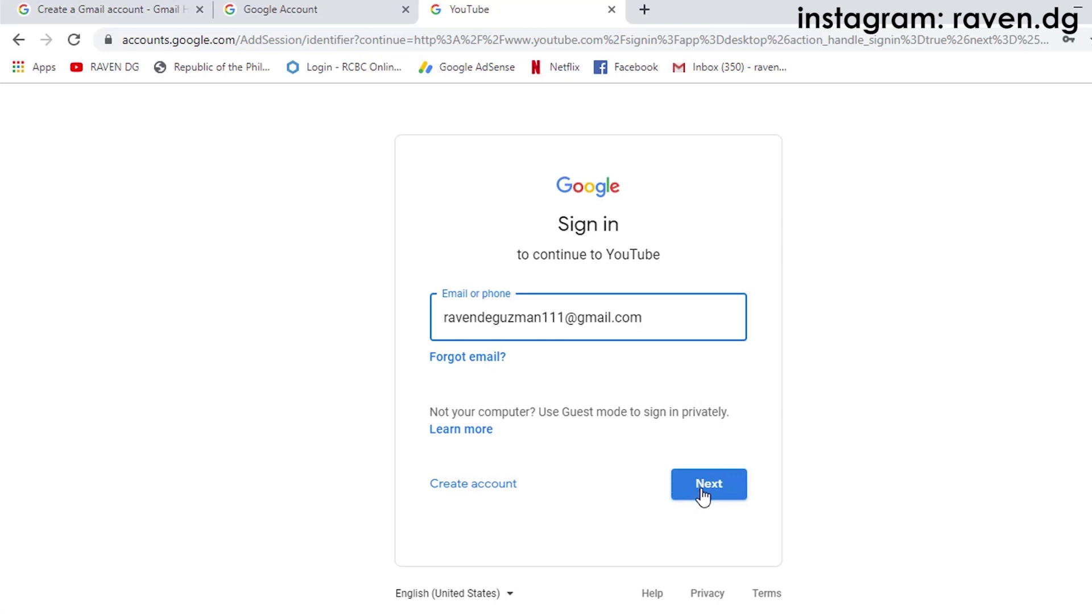
click(704, 496)
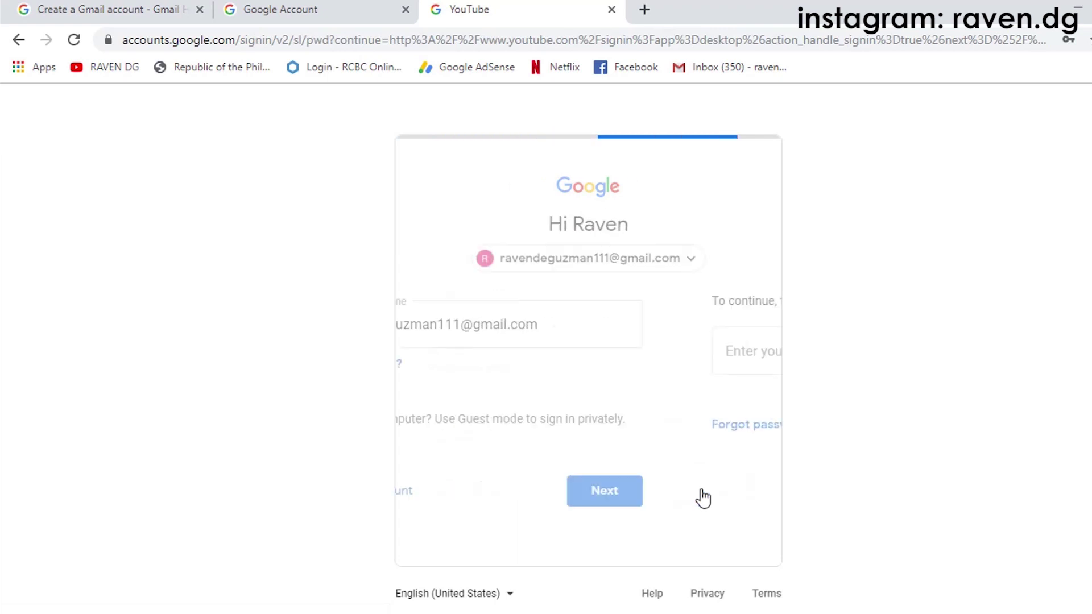
Step: Enter the new account's password and finish signing in
click(570, 354)
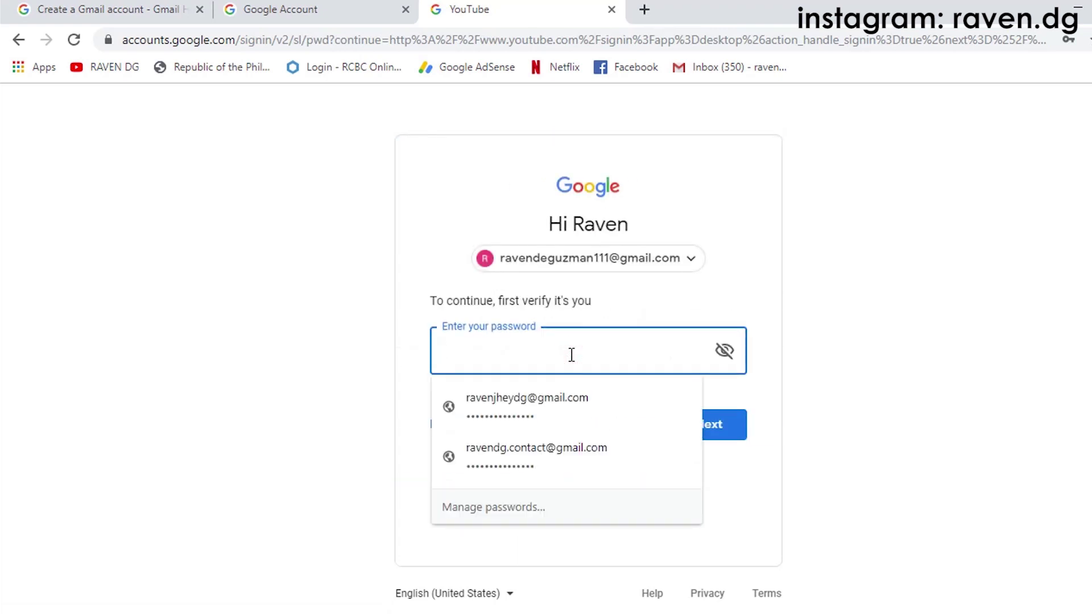
click(572, 355)
text(••••)
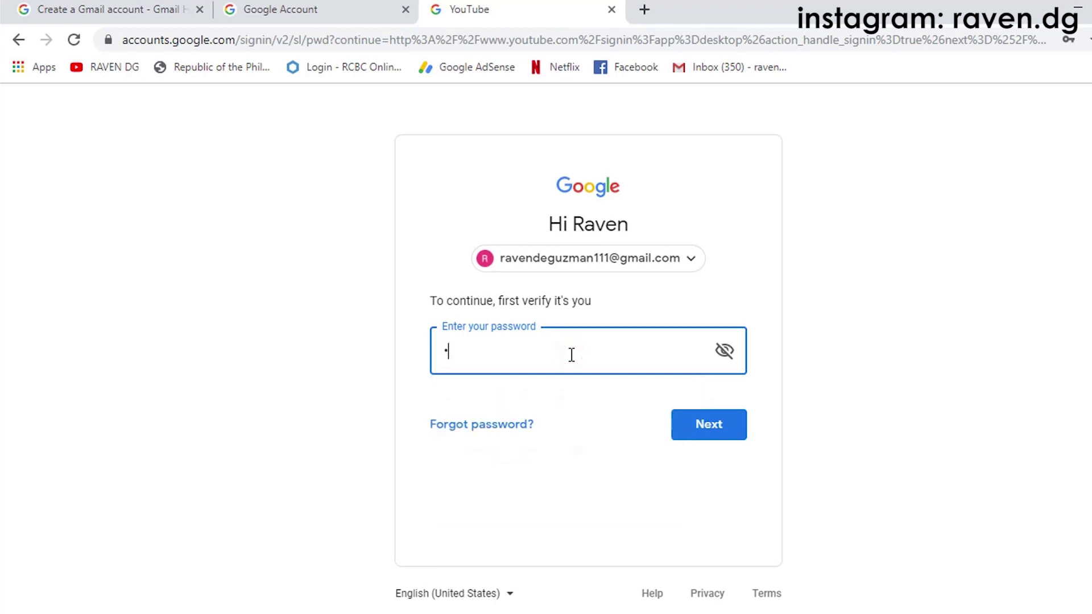
text(••••••••••)
click(697, 433)
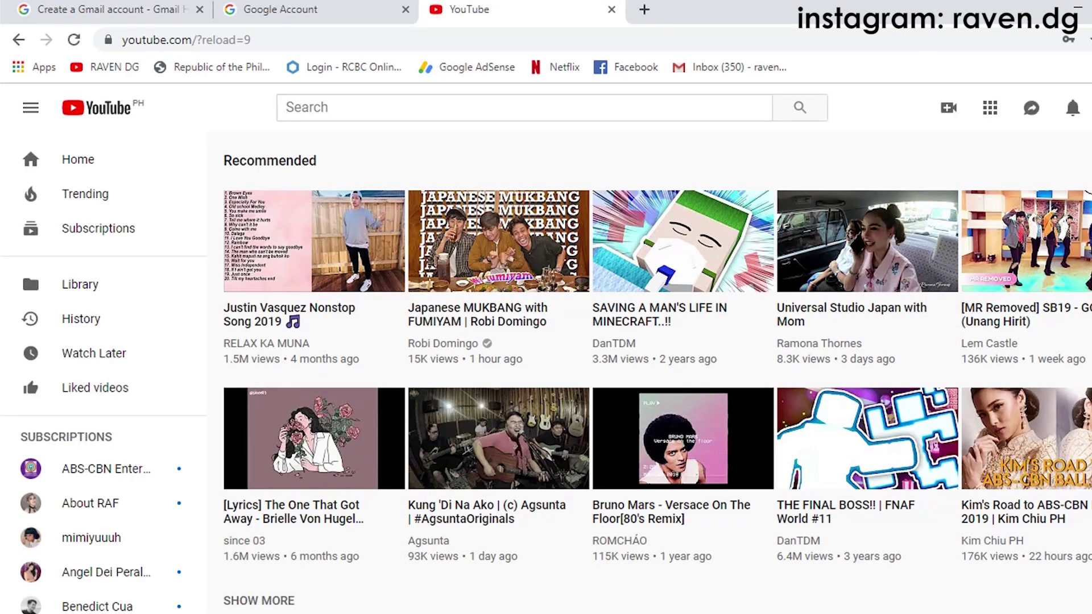
Step: Switch YouTube to the newly added account and go to Your channel
click(1091, 108)
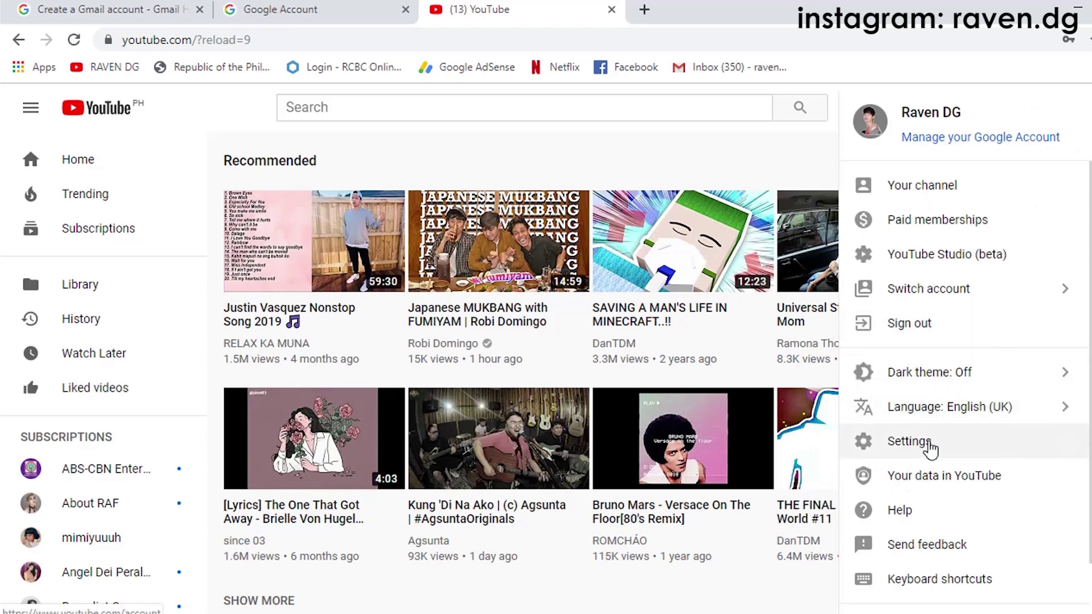
click(975, 293)
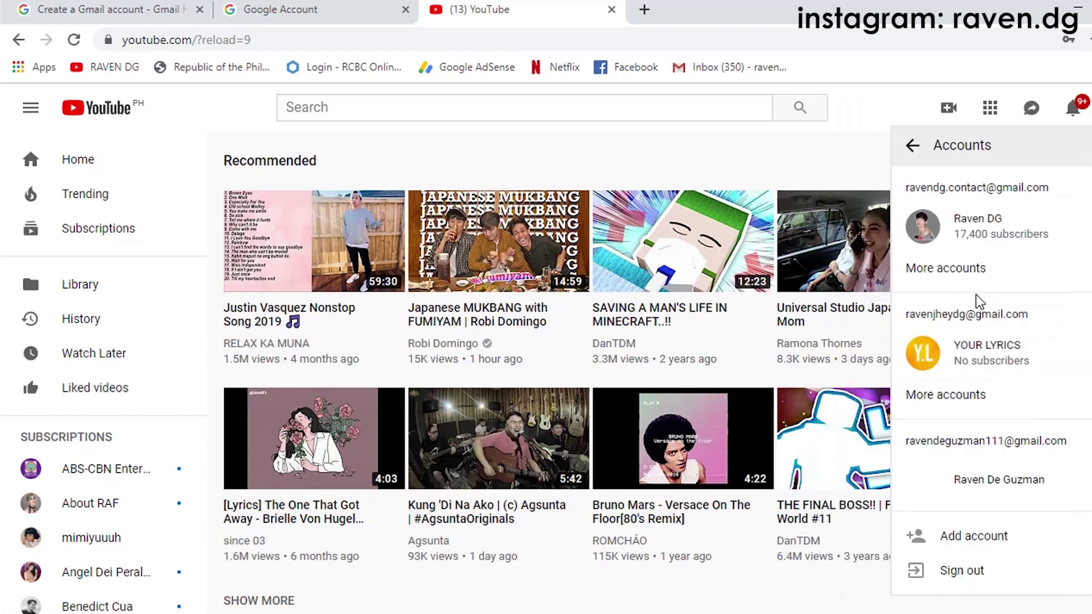
click(1005, 483)
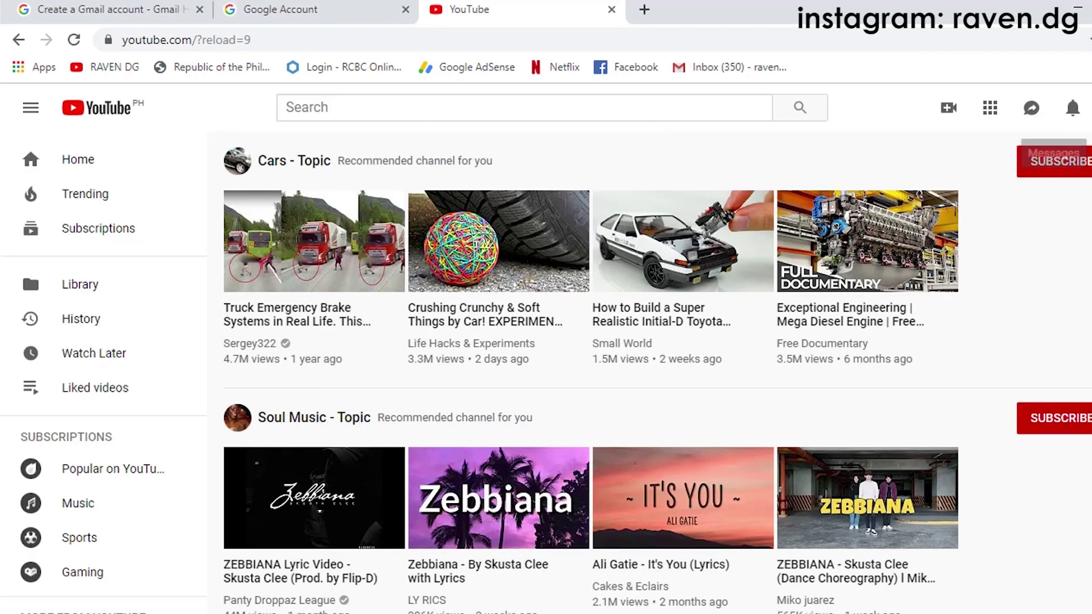
click(1091, 108)
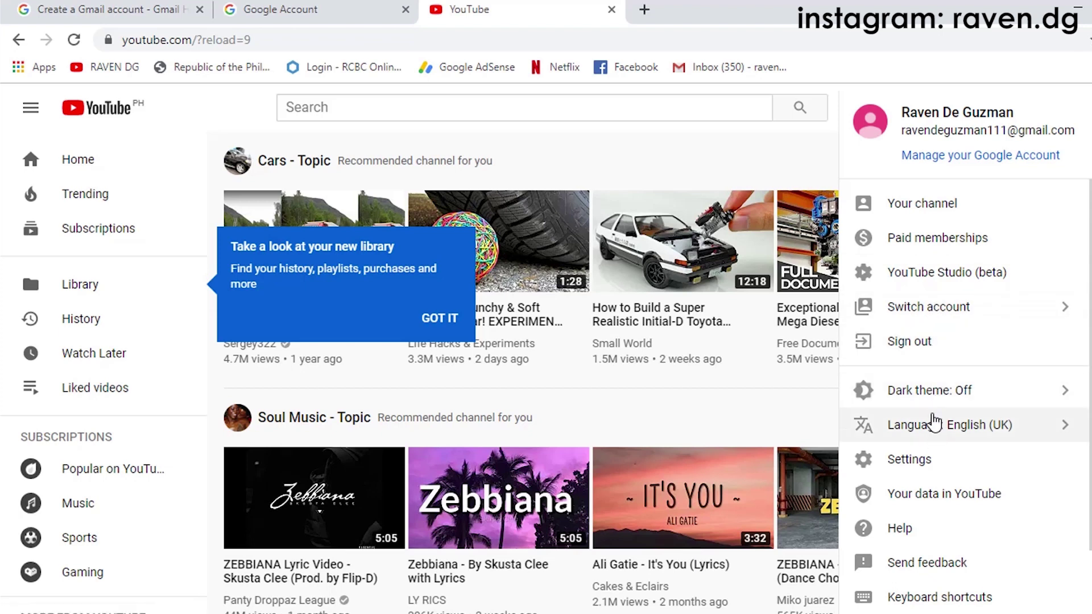
click(922, 210)
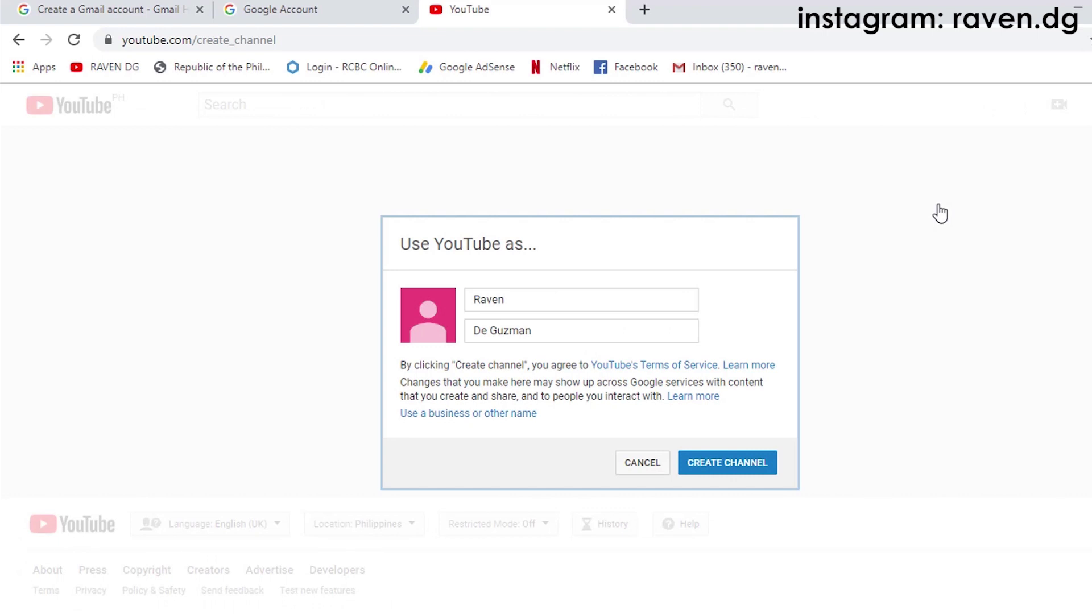
Step: Keep the account's first and last name and select CREATE CHANNEL
click(510, 306)
click(544, 329)
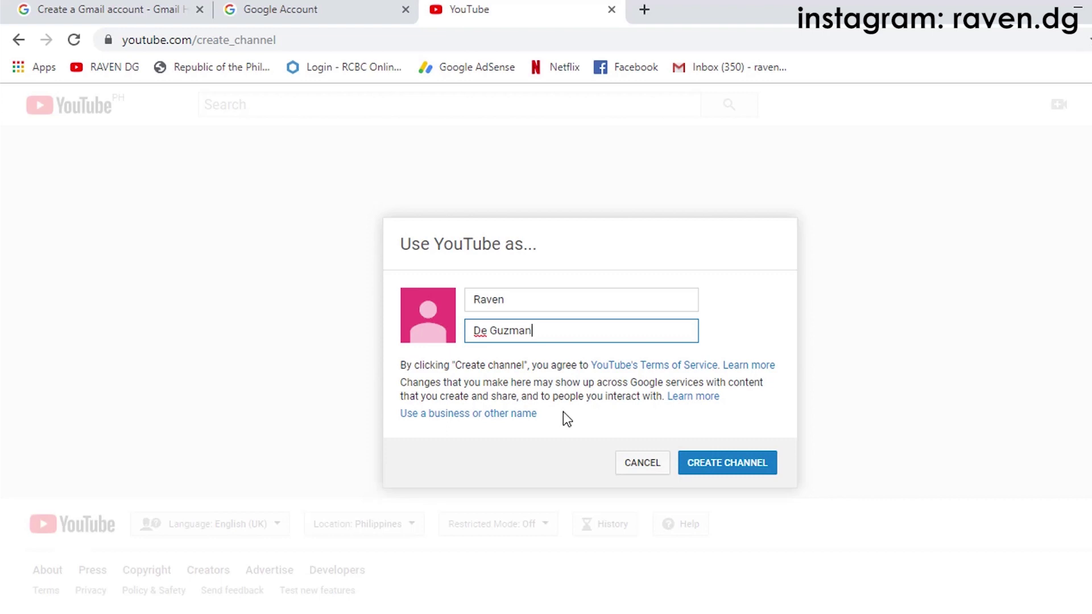
click(728, 469)
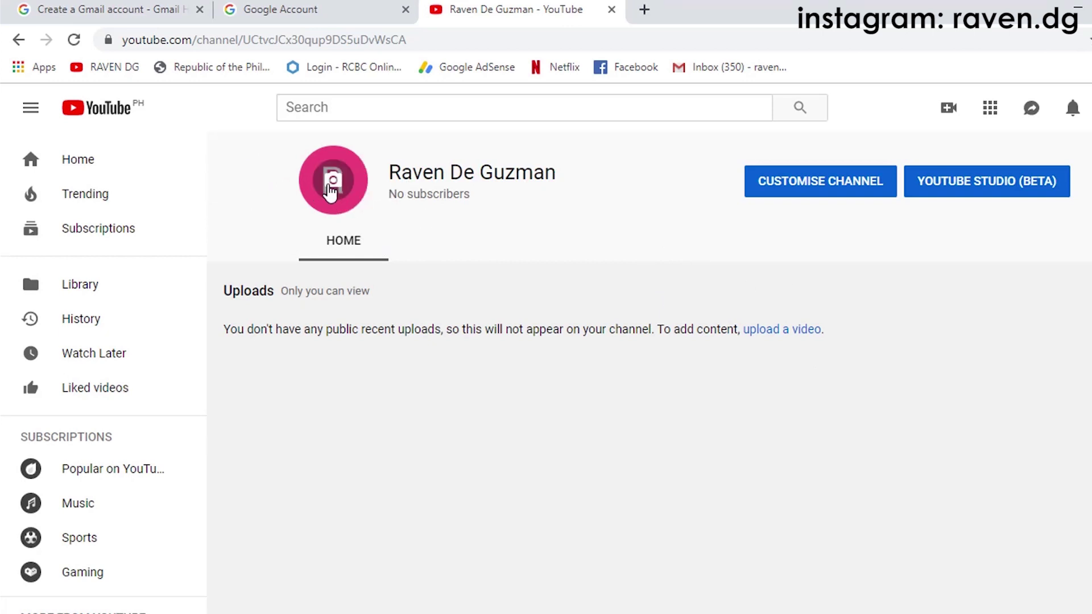
Step: Highlight the channel's zero-subscriber count and its empty uploads message
drag(412, 191, 489, 205)
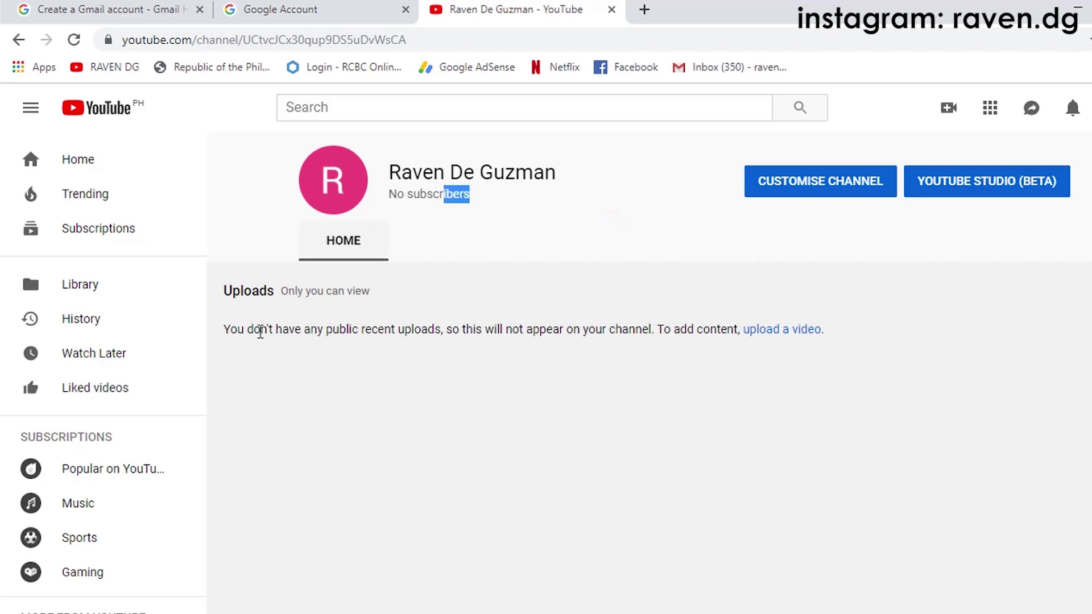
drag(240, 329, 522, 328)
click(523, 329)
drag(452, 328, 677, 330)
click(618, 335)
click(677, 373)
click(798, 377)
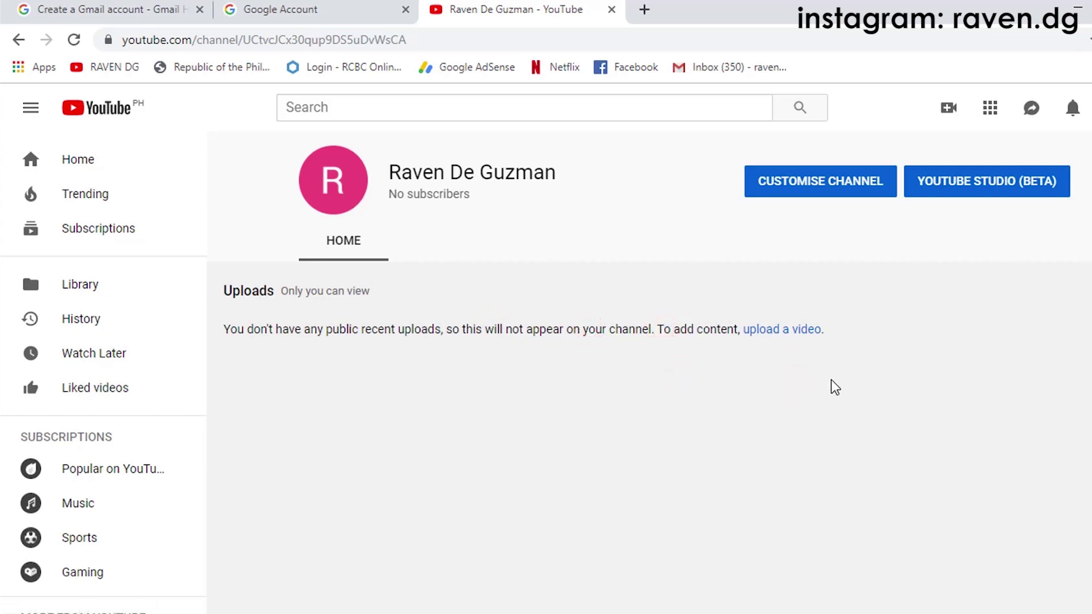
Step: Open the channel customisation view via CUSTOMISE CHANNEL
click(875, 304)
click(903, 297)
click(815, 182)
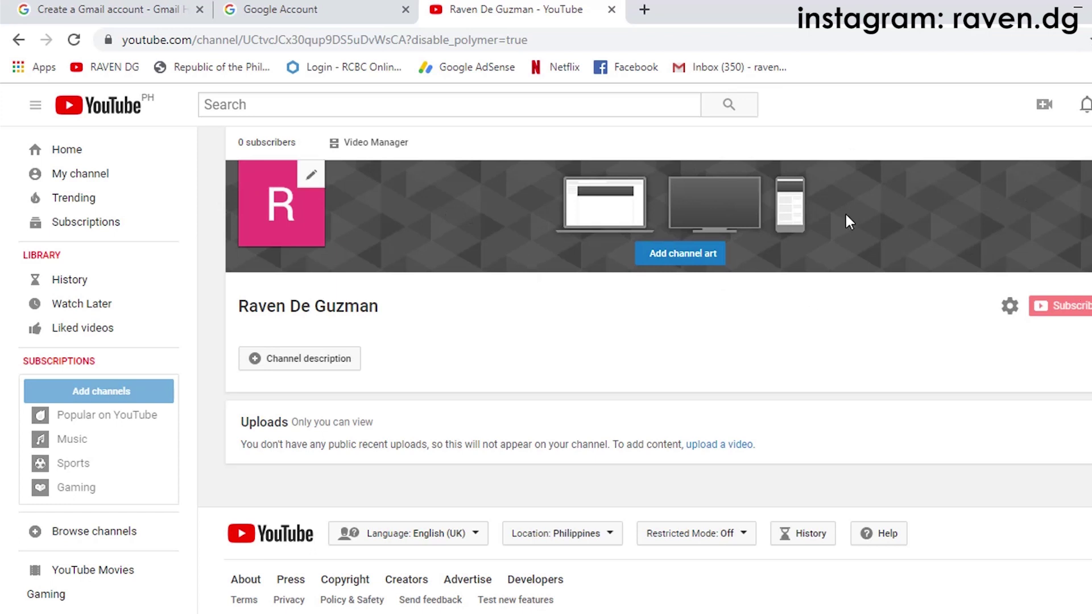
click(645, 9)
Step: Open the bookmarked reference channel, then return and open the new channel's Channel description box
click(112, 73)
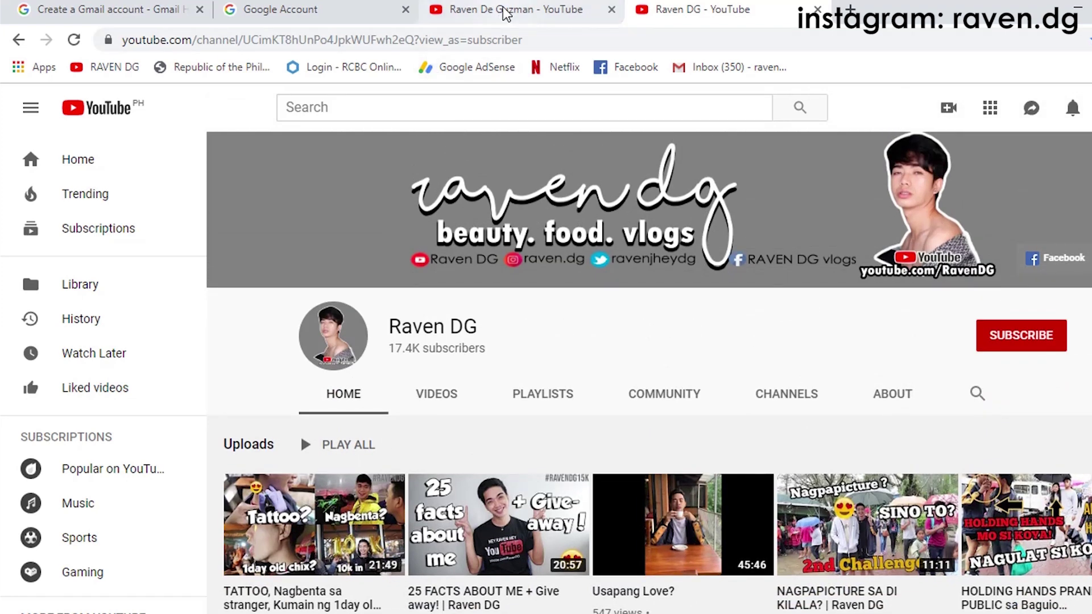
click(505, 10)
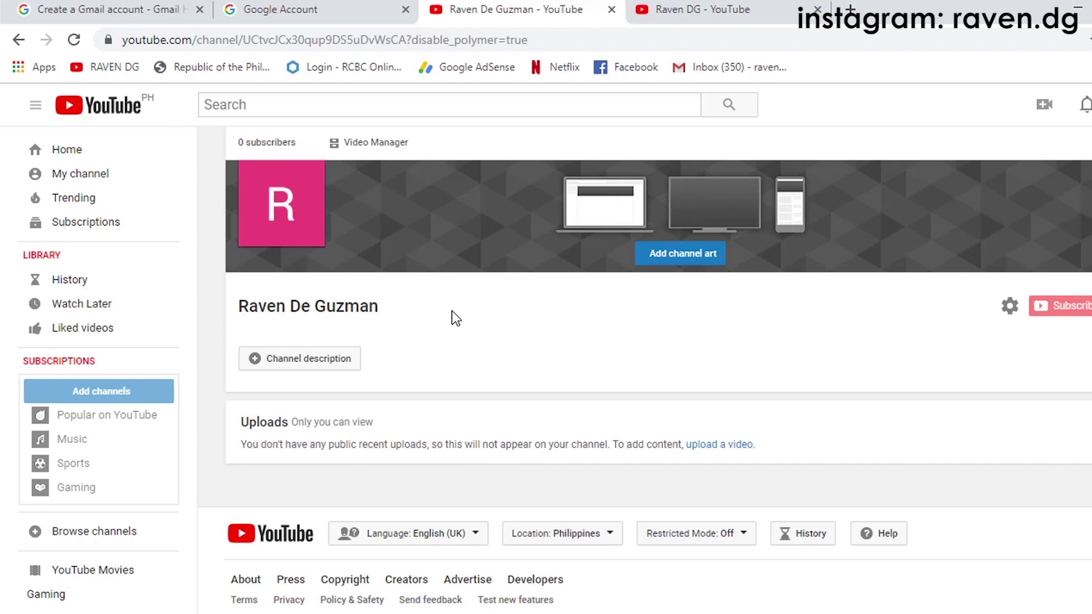
click(299, 359)
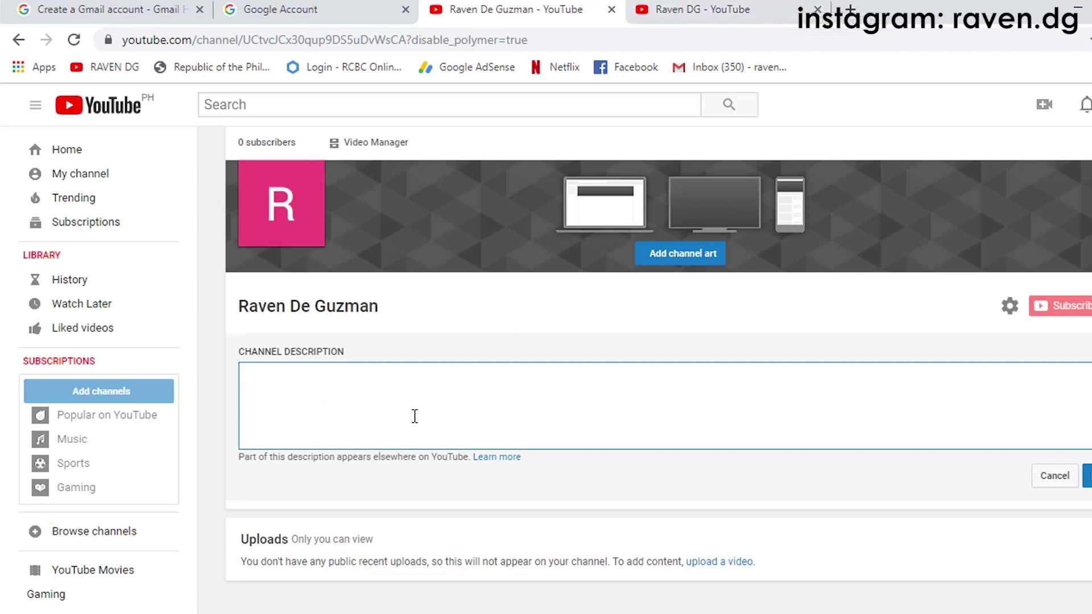
Step: Open the example channel's About page and study its join date (18 Dec 2017) and 362,330 views
click(658, 10)
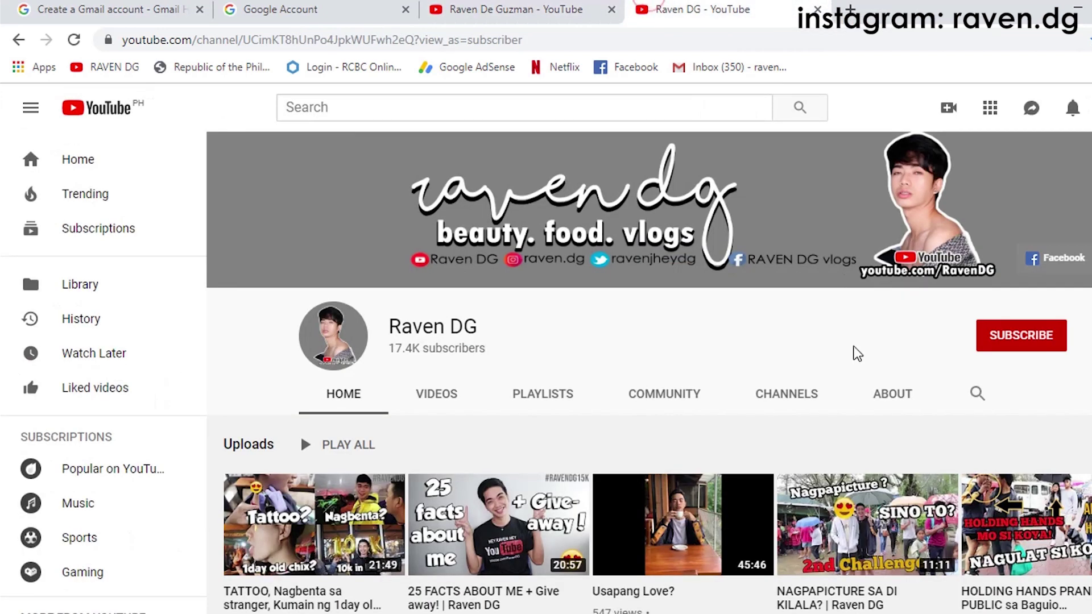
click(879, 393)
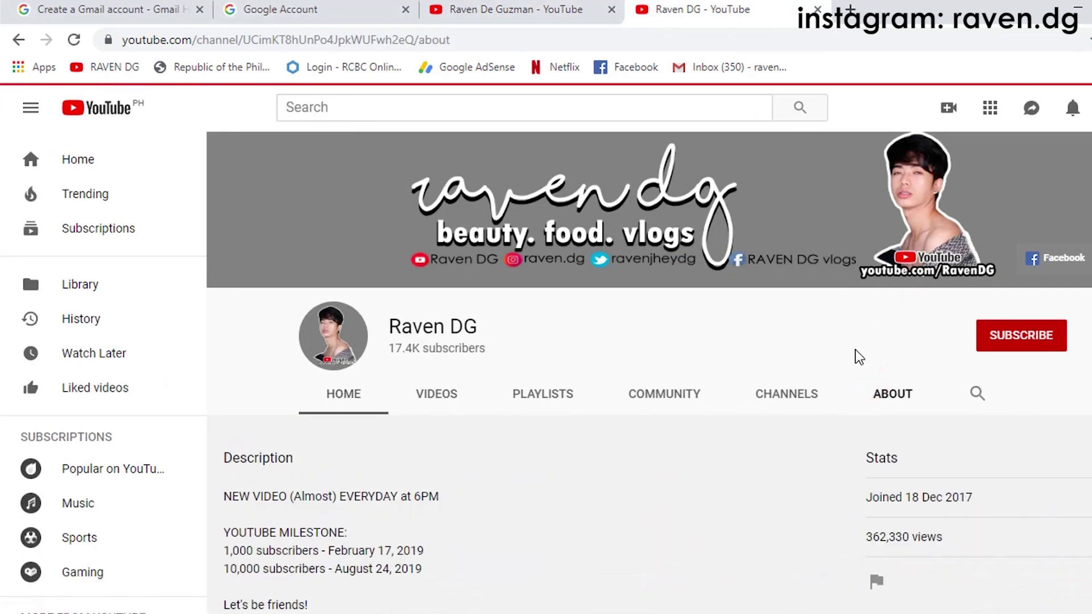
scroll(859, 357, down, 5)
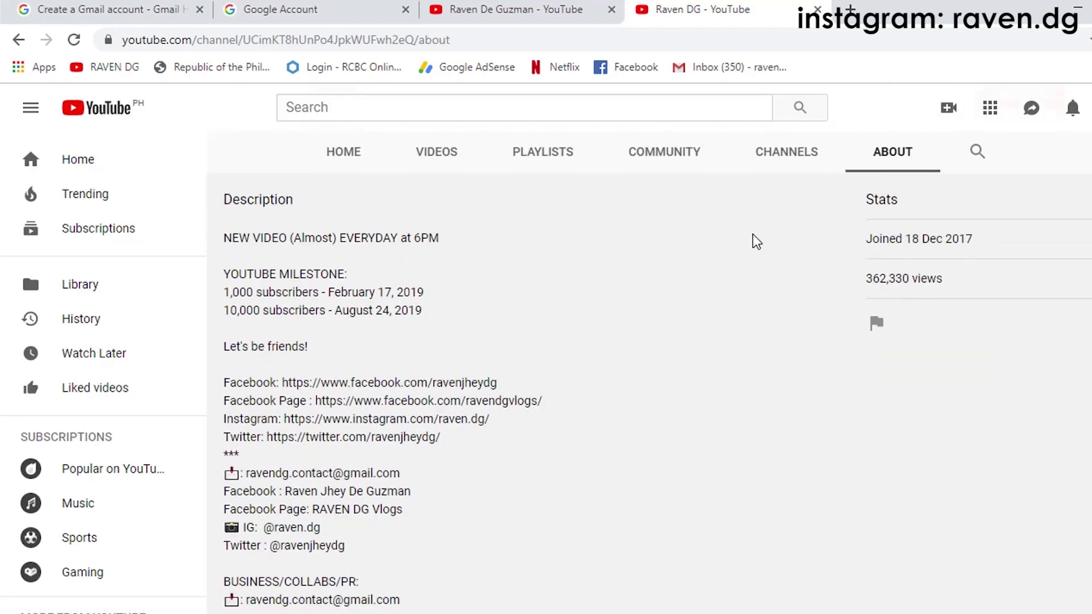
scroll(870, 296, up, 3)
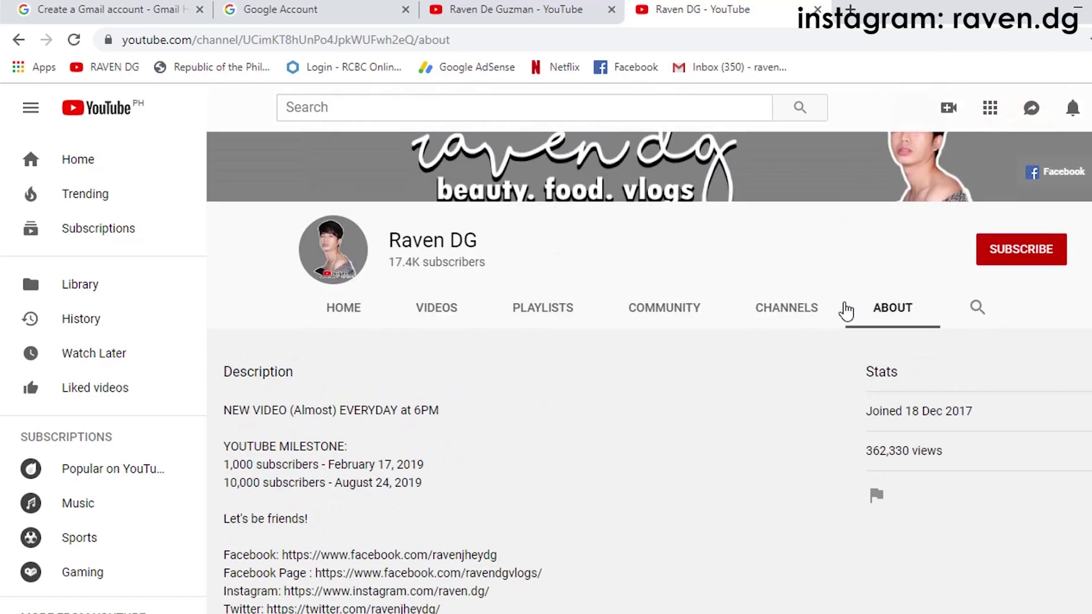
scroll(867, 324, down, 3)
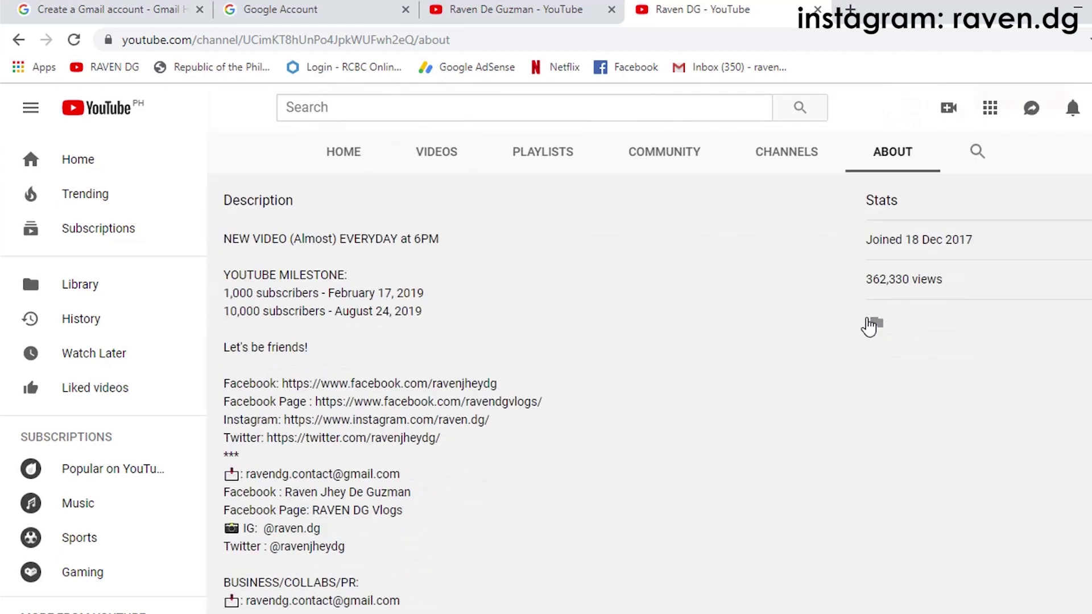
drag(868, 250, 997, 246)
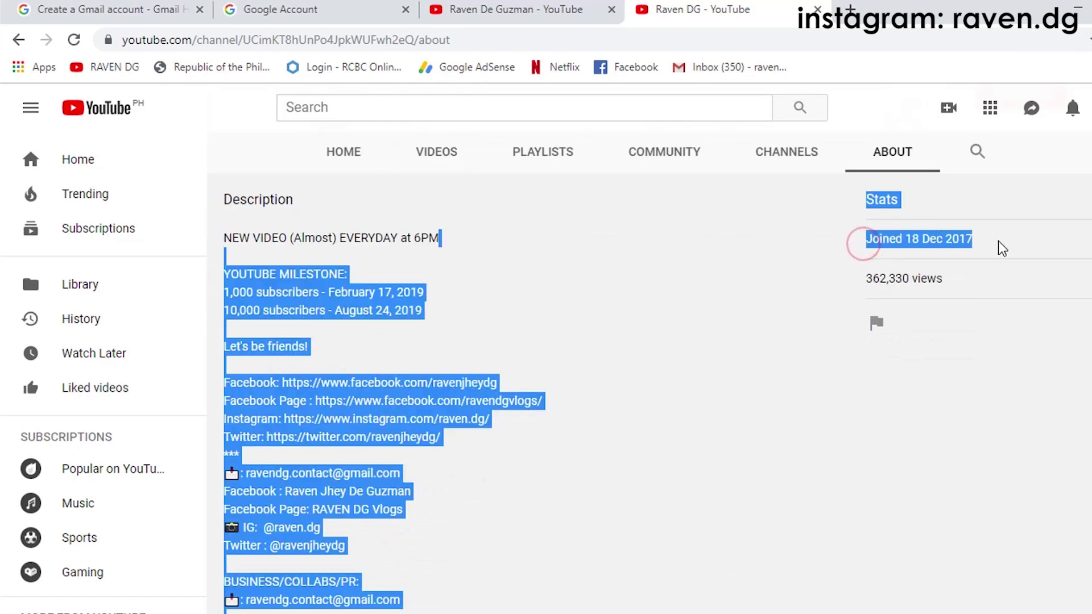
click(997, 237)
triple_click(938, 239)
click(928, 271)
triple_click(884, 280)
click(922, 281)
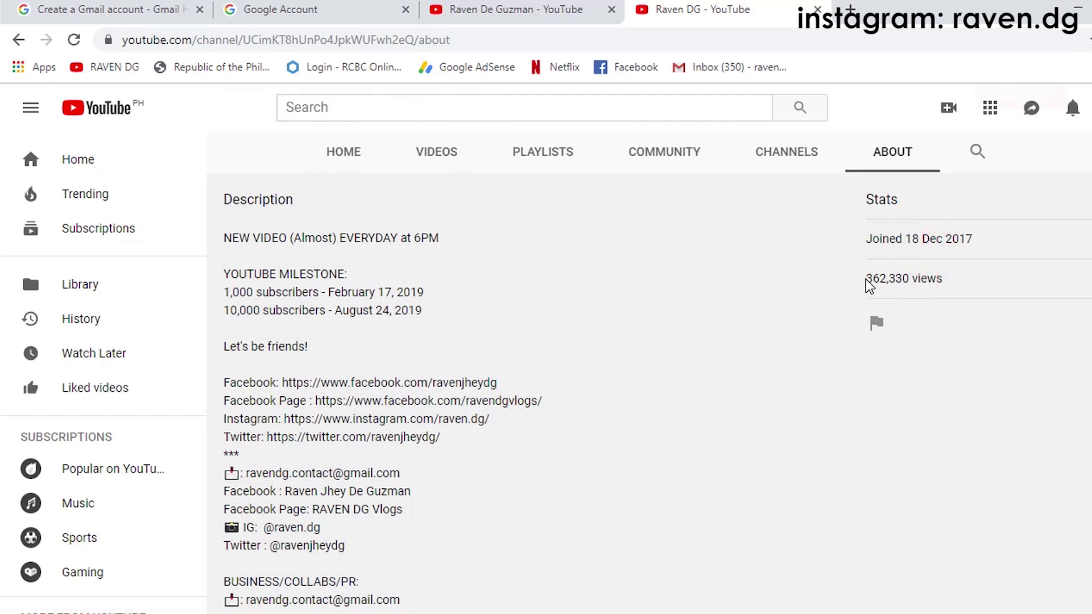
drag(864, 279, 947, 278)
click(958, 280)
drag(866, 278, 946, 284)
click(910, 278)
Step: Study the description's YOUTUBE MILESTONE heading and its two subscriber milestone lines
click(651, 292)
click(238, 239)
click(379, 235)
click(446, 249)
click(396, 247)
drag(228, 279, 347, 275)
click(415, 287)
drag(231, 292, 432, 294)
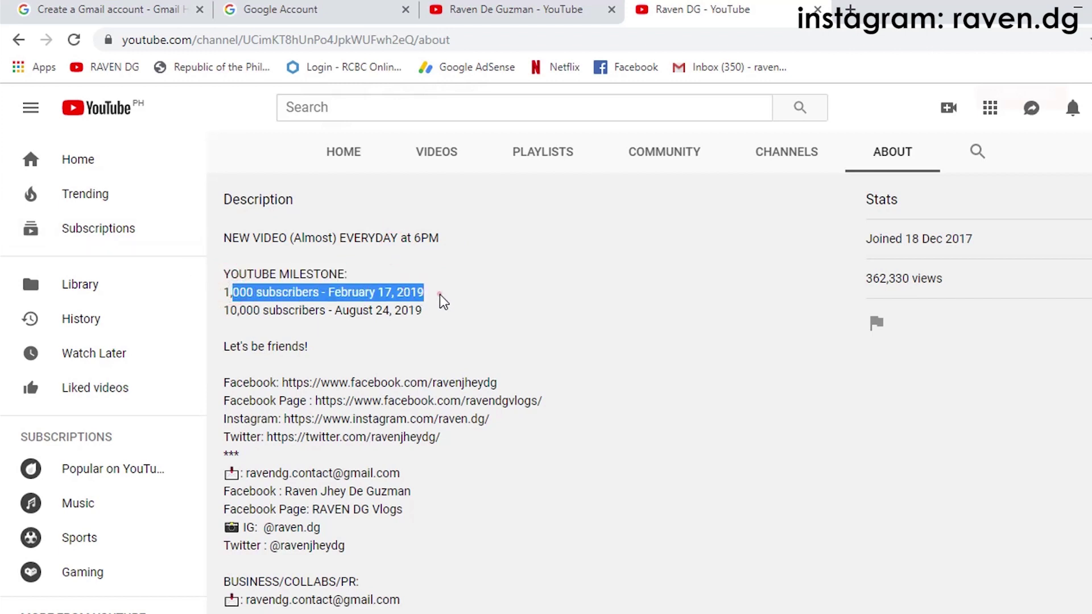
click(441, 294)
drag(253, 310, 455, 310)
click(452, 314)
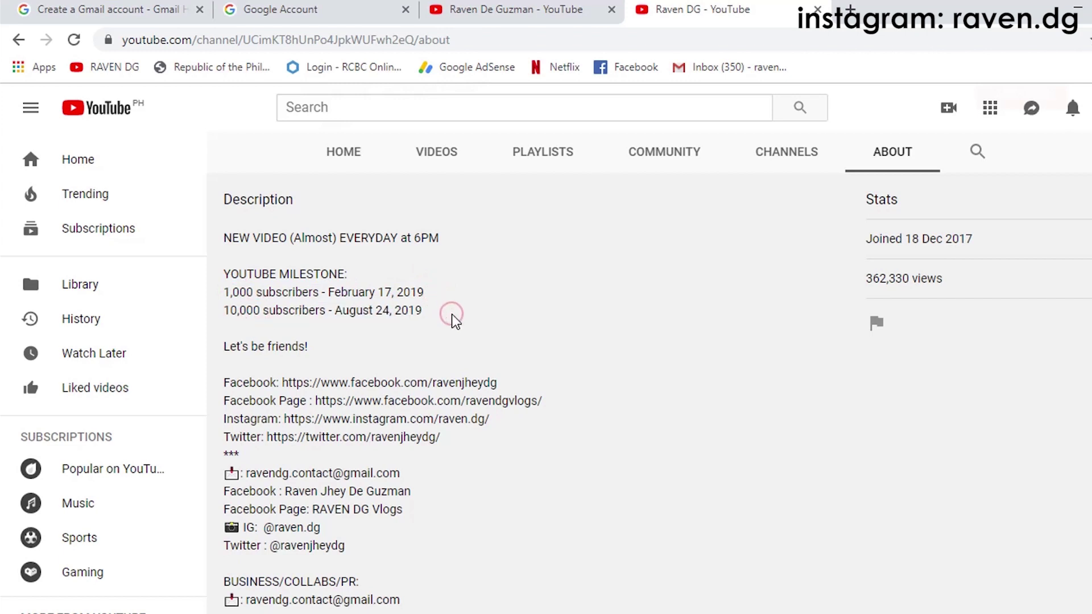
Step: Review the description's social media links and reveal the channel's business contact address
scroll(455, 322, down, 3)
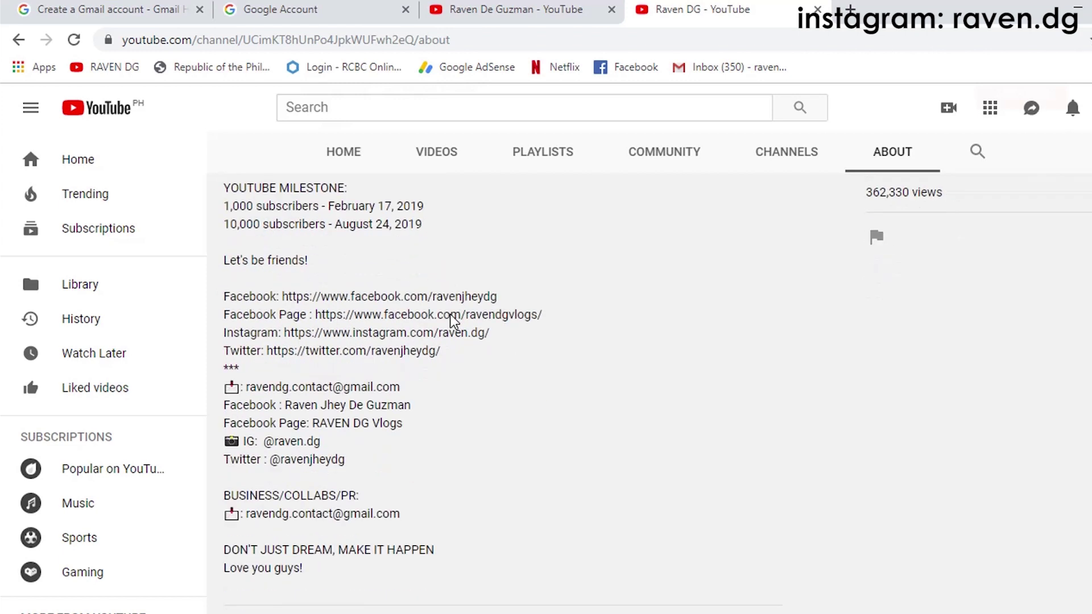
drag(265, 228, 433, 248)
click(483, 263)
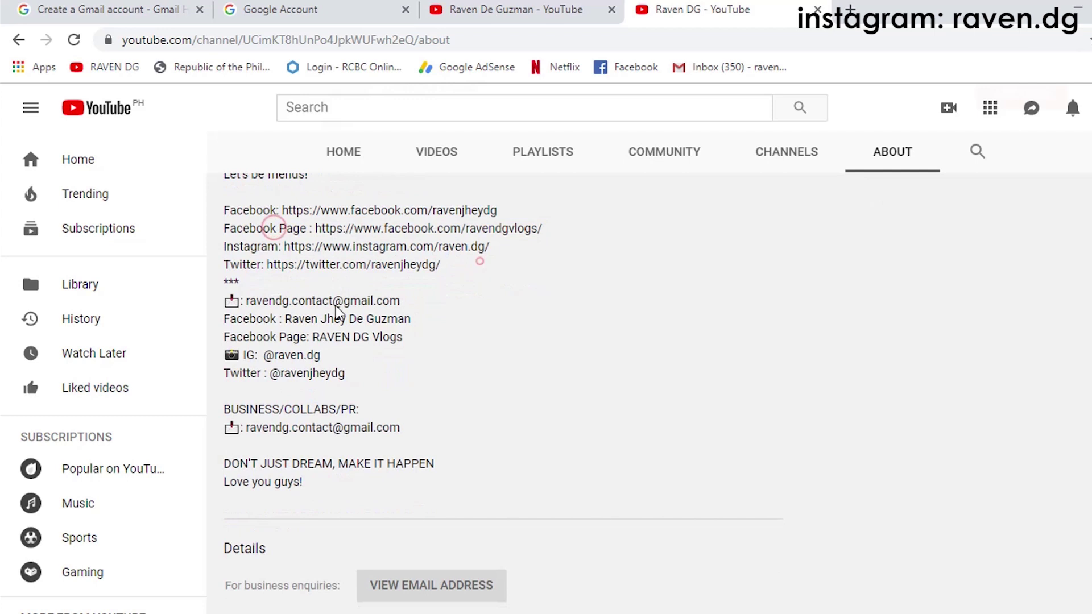
click(346, 358)
scroll(344, 357, down, 3)
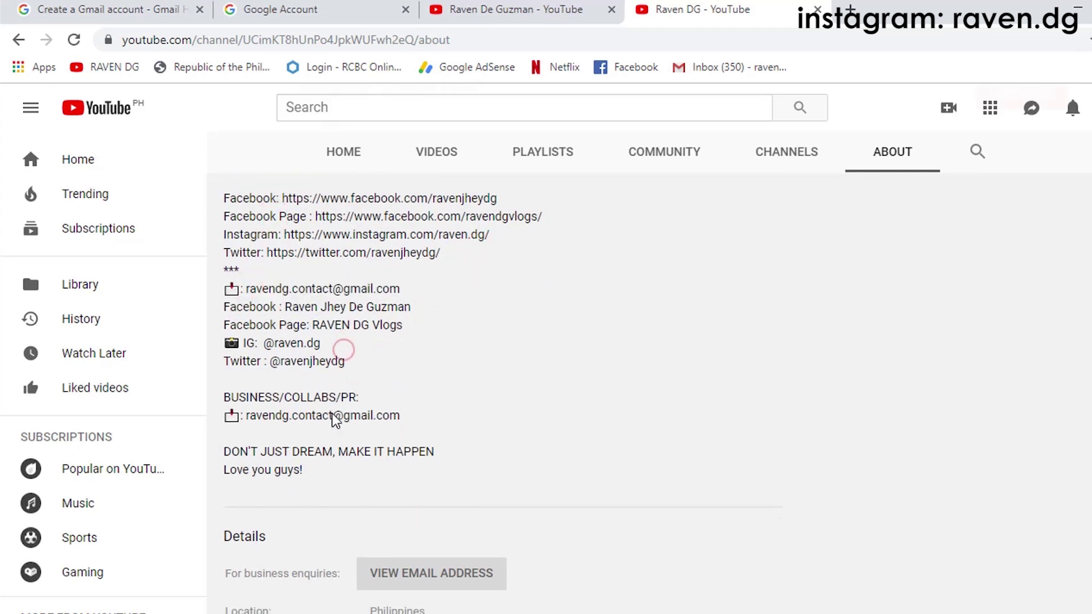
click(470, 411)
scroll(469, 423, down, 1)
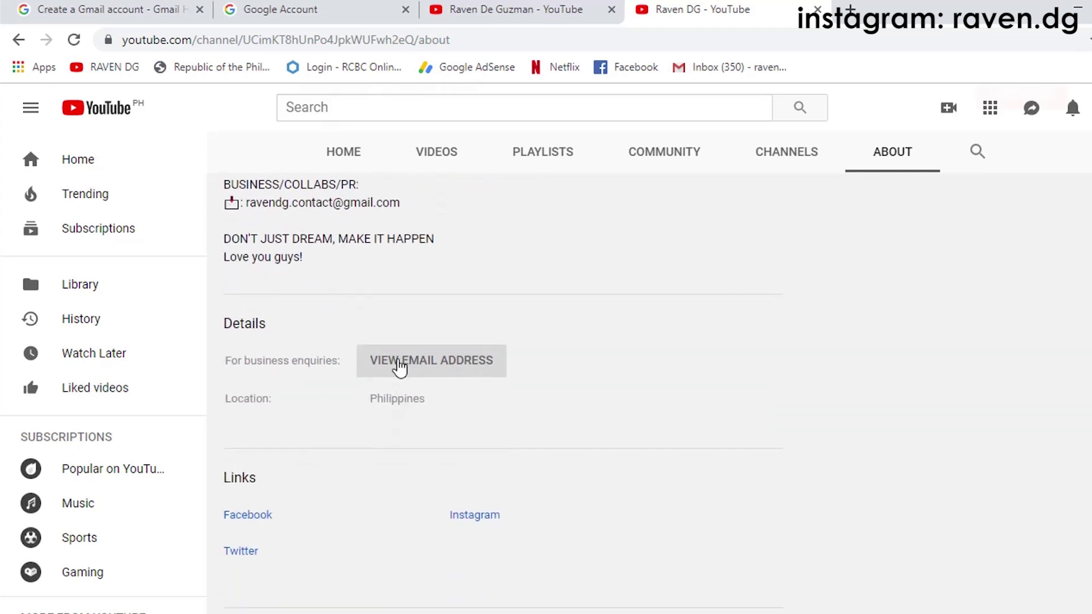
scroll(519, 423, down, 1)
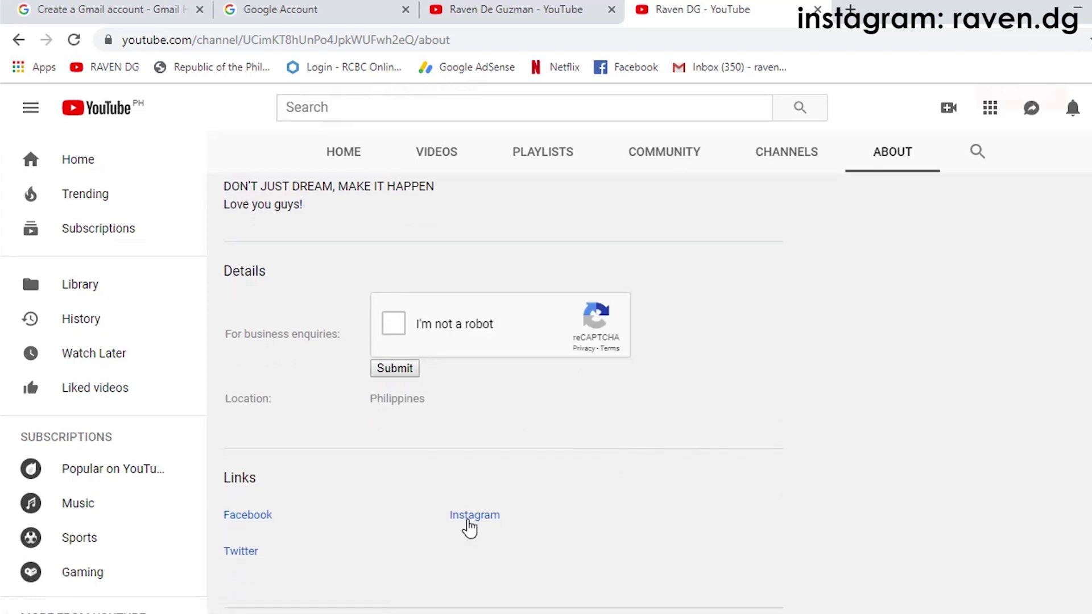
scroll(838, 307, up, 10)
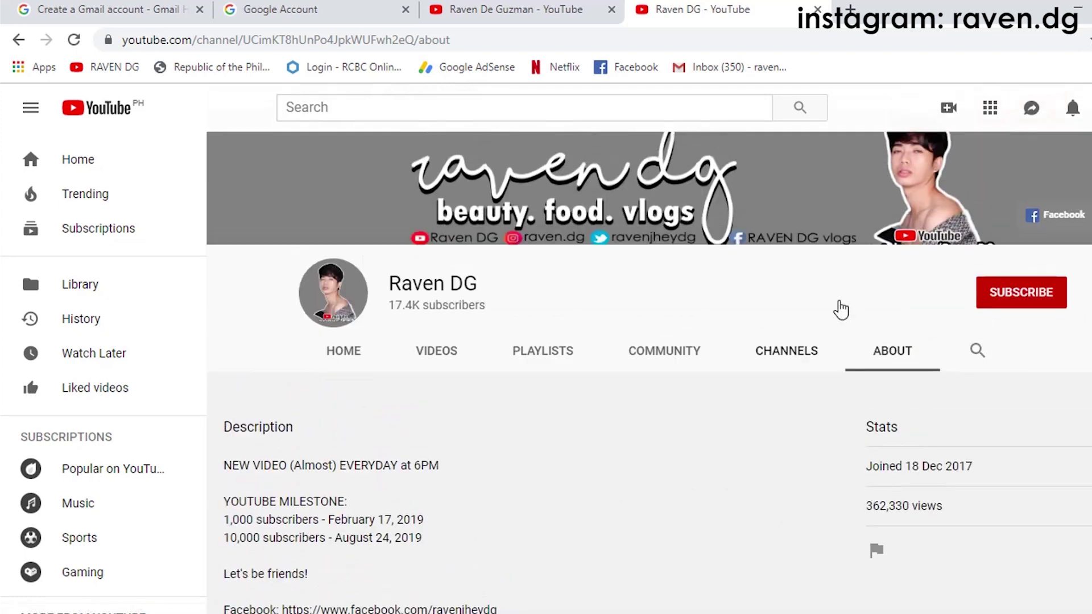
scroll(690, 297, down, 2)
Step: Save the new channel's aspiring-youtuber description and begin changing its channel icon
click(567, 10)
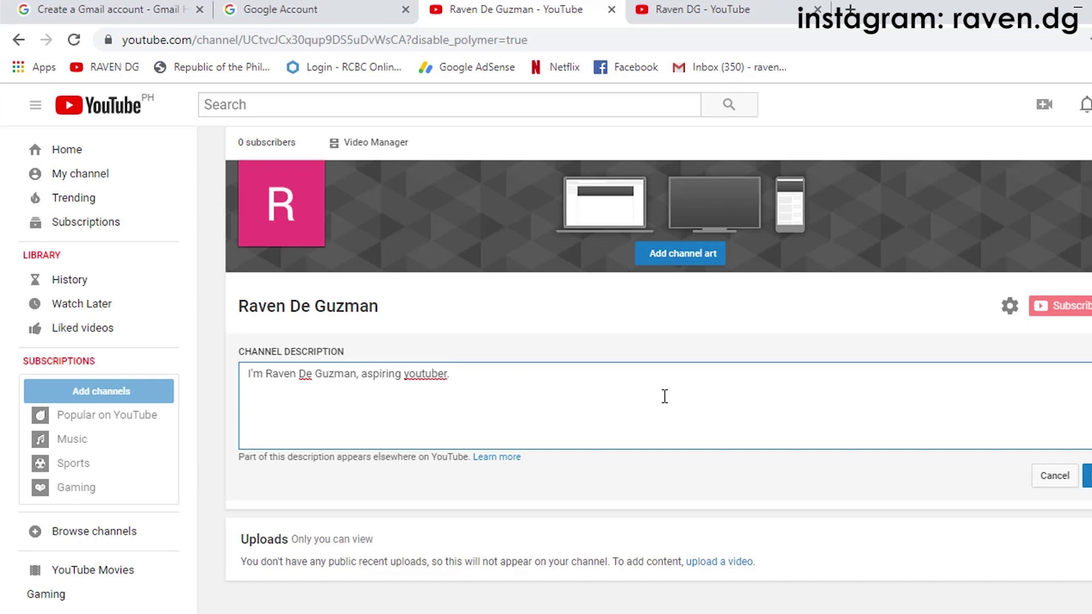
click(1087, 480)
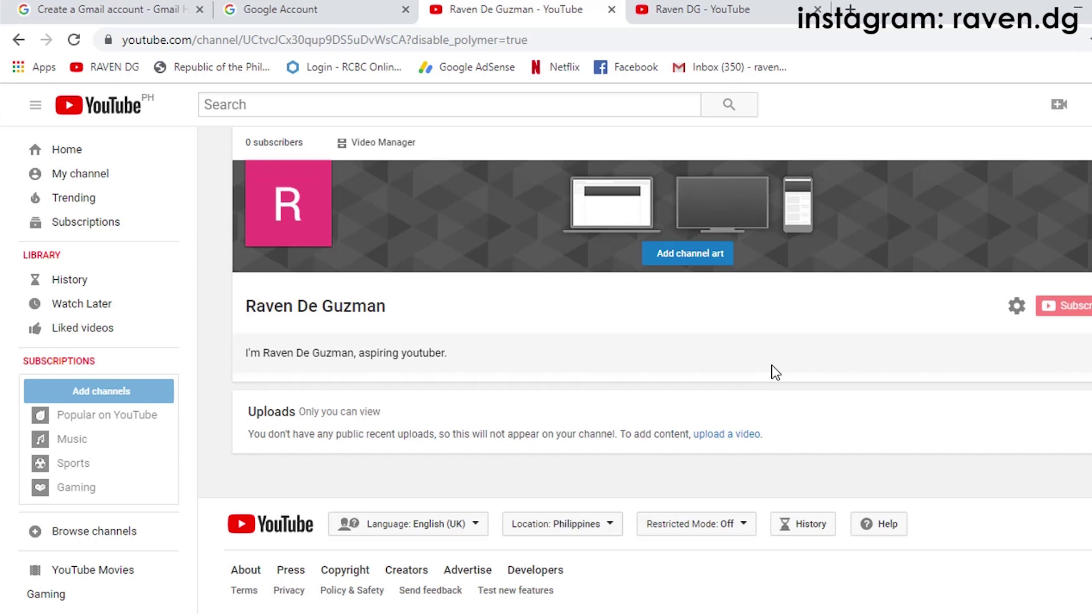
mouse_move(302, 211)
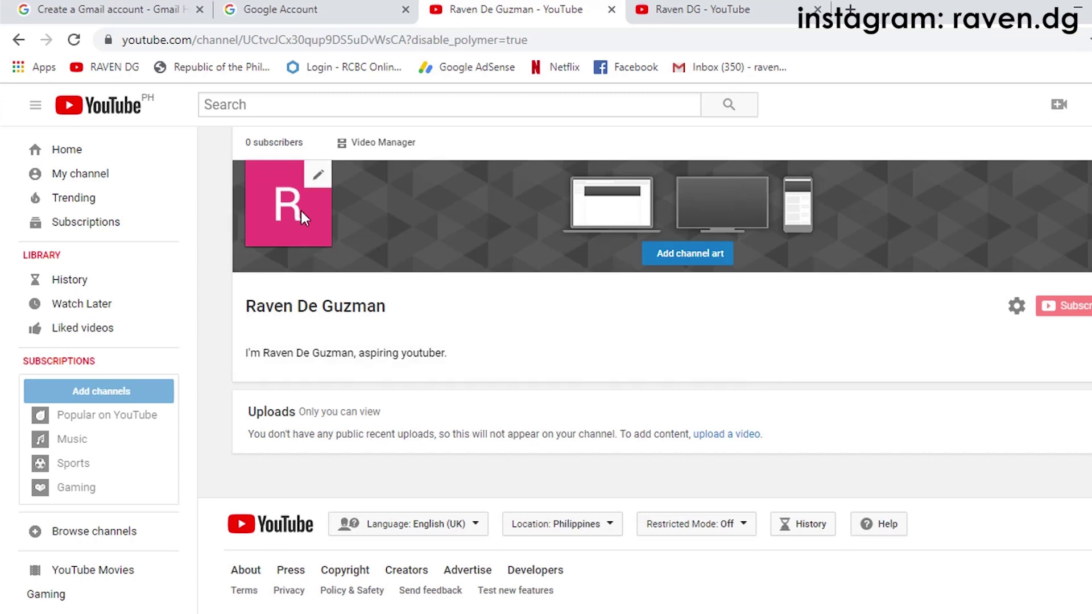
click(315, 176)
Step: Confirm going to the Google profile photo page and choose to upload a photo from the computer
click(767, 389)
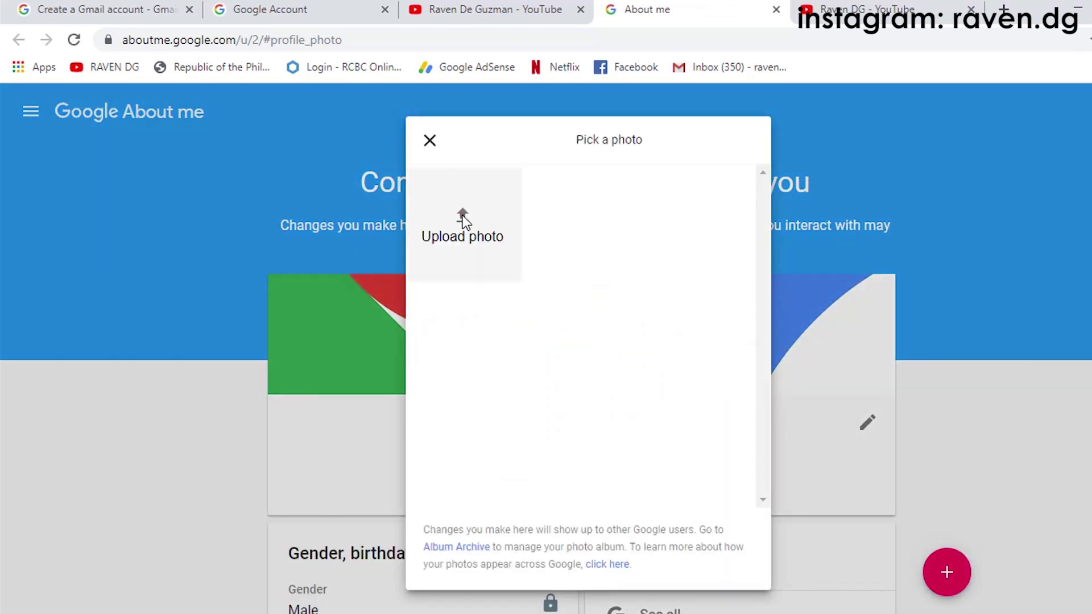
click(463, 221)
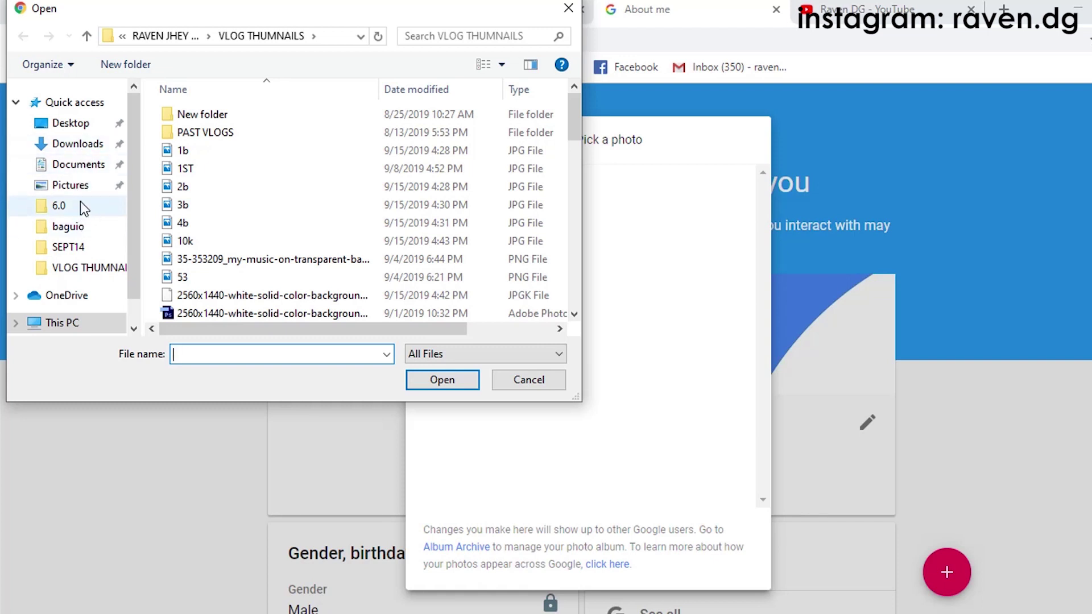
Step: Browse to Local Disk (E:) > PANGASINAN PICS in Medium icons view and open IMG_2054
click(88, 227)
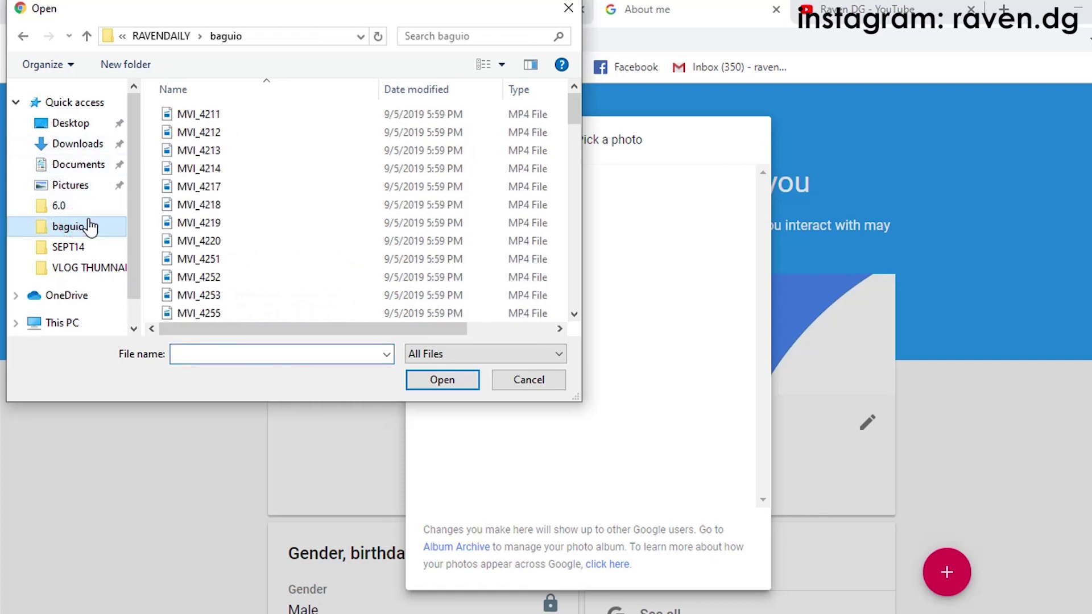
click(80, 144)
scroll(80, 244, down, 1)
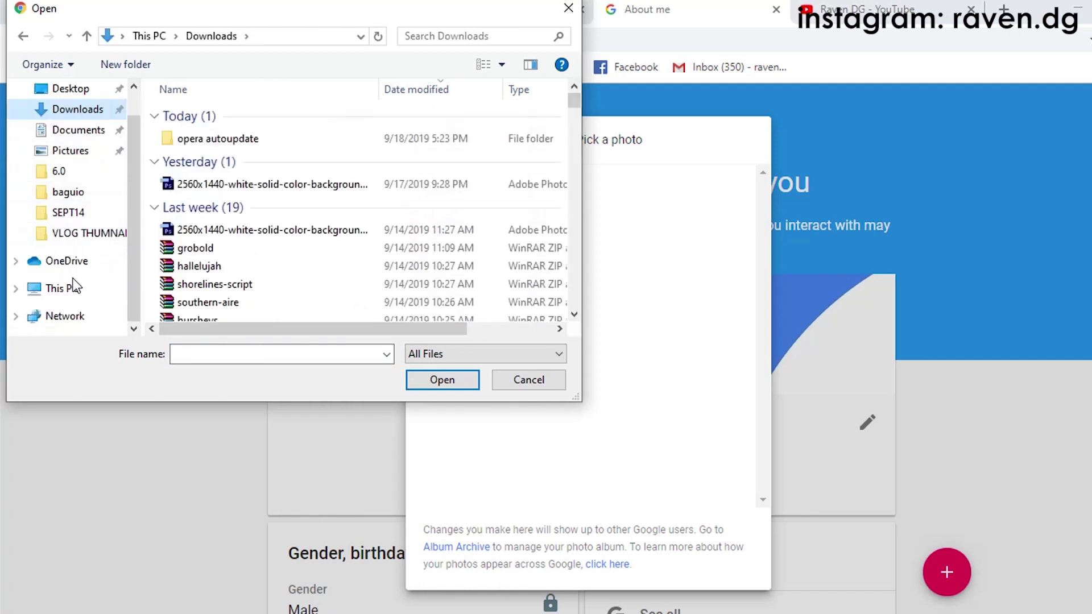
click(16, 289)
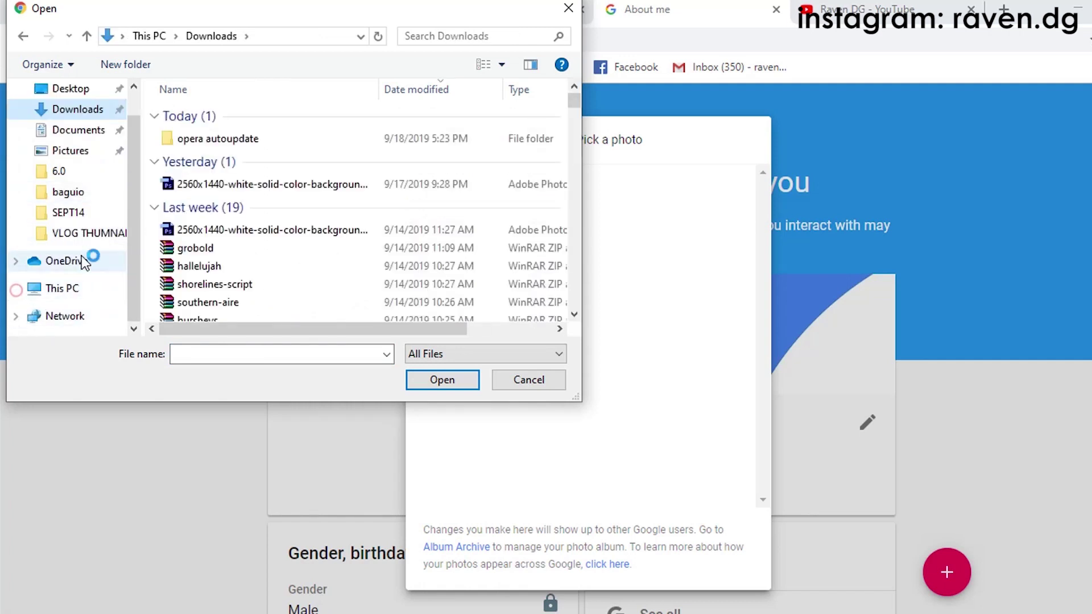
click(80, 281)
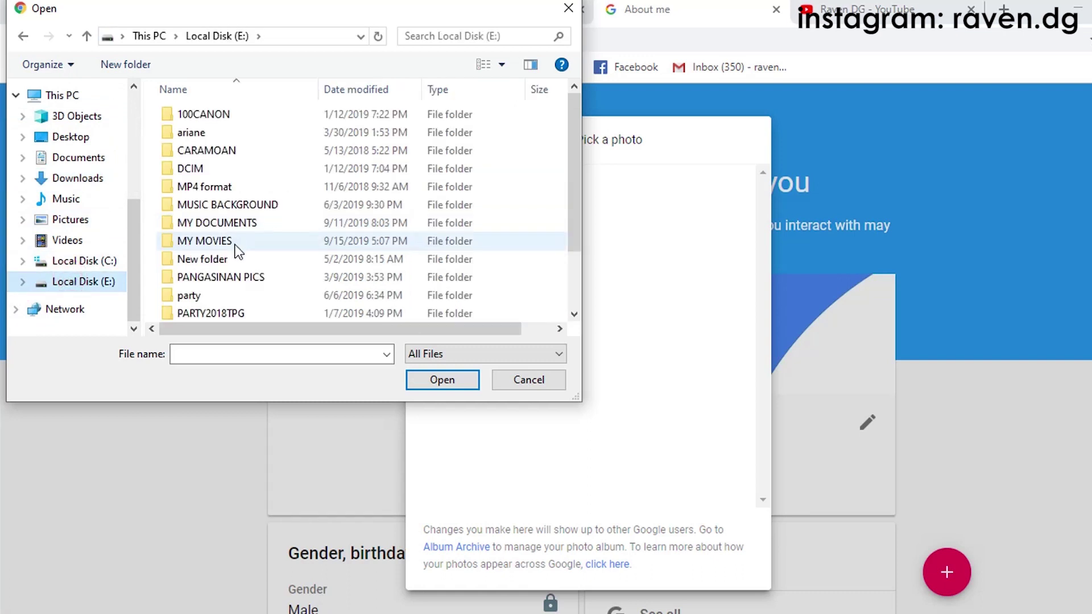
scroll(226, 287, down, 2)
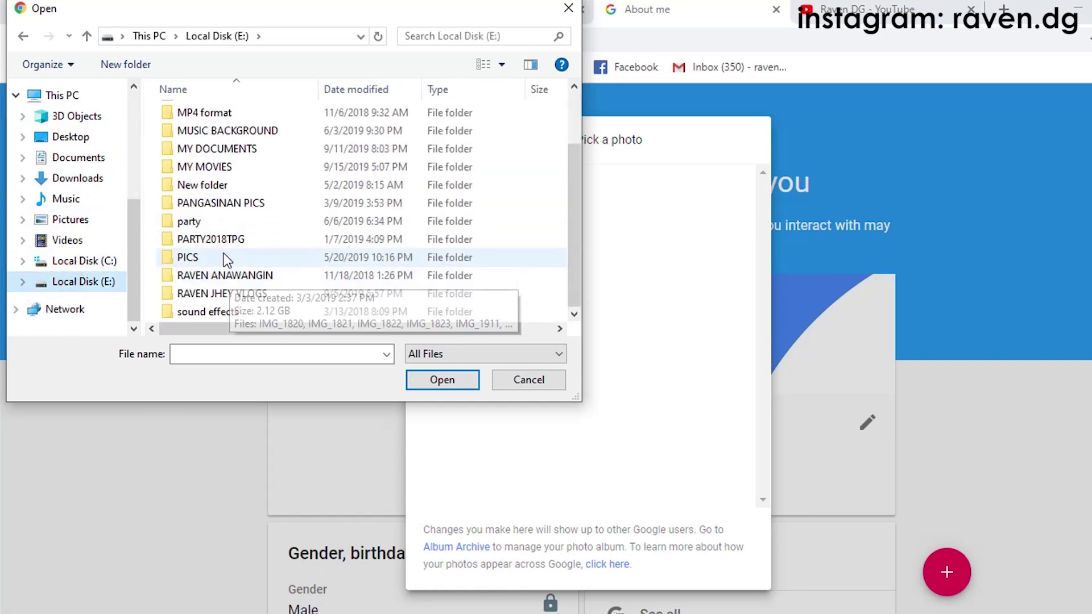
double_click(221, 204)
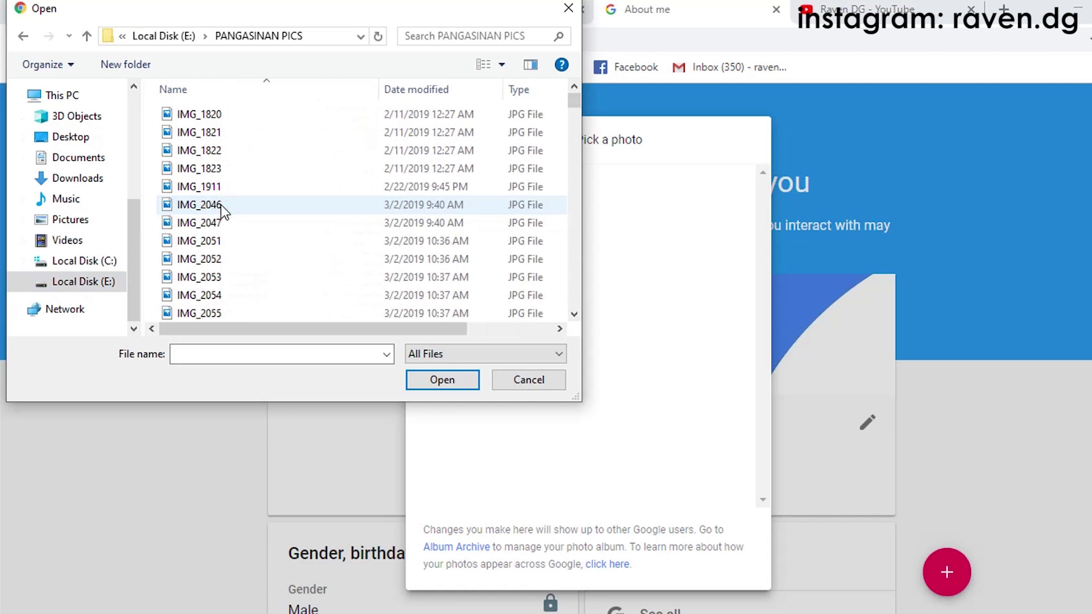
click(503, 65)
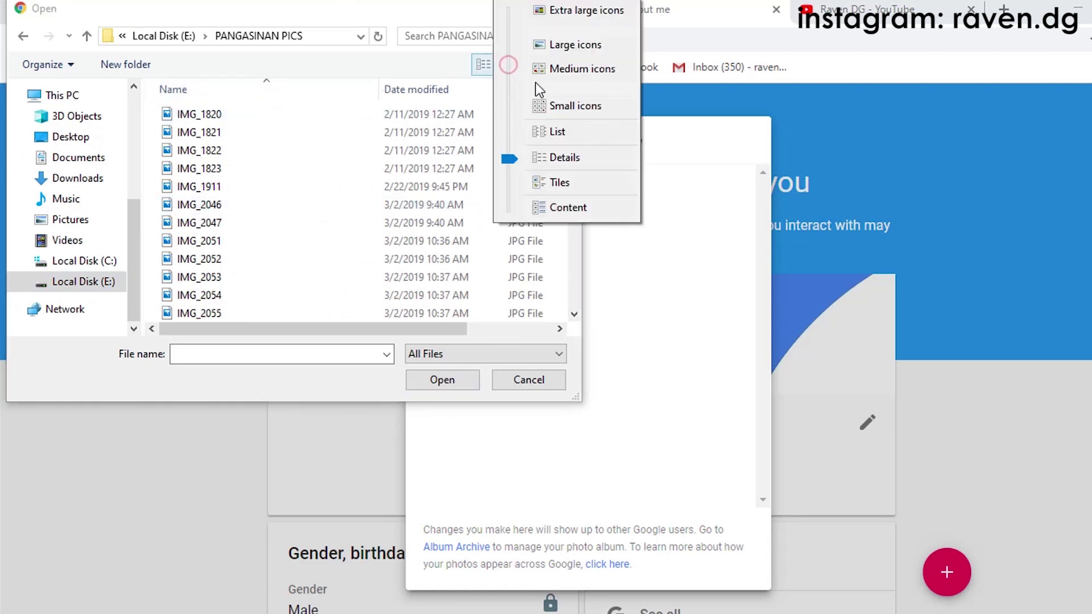
click(555, 69)
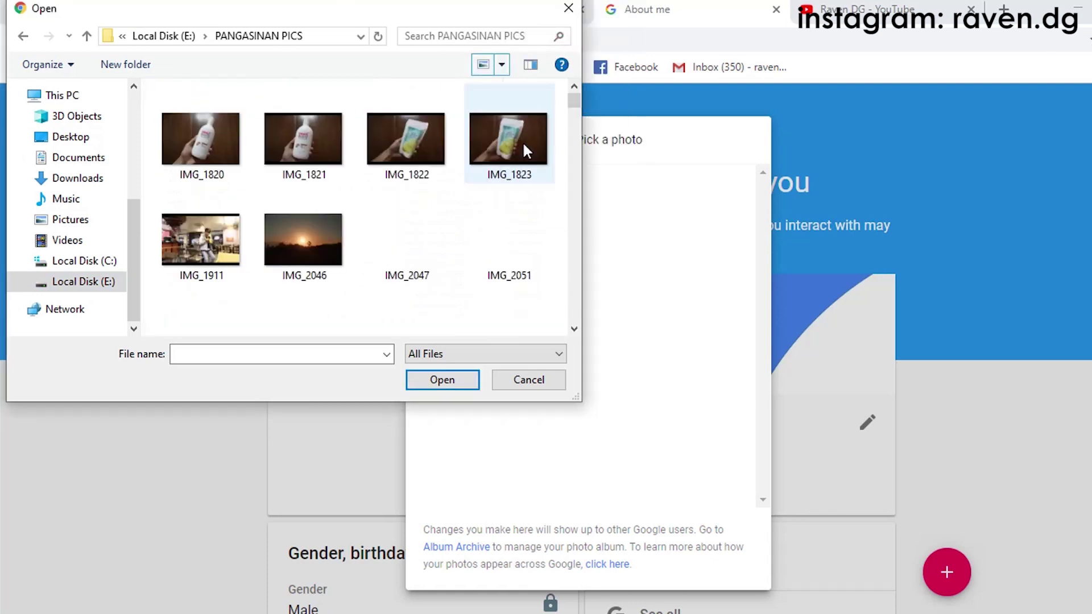
scroll(489, 222, down, 3)
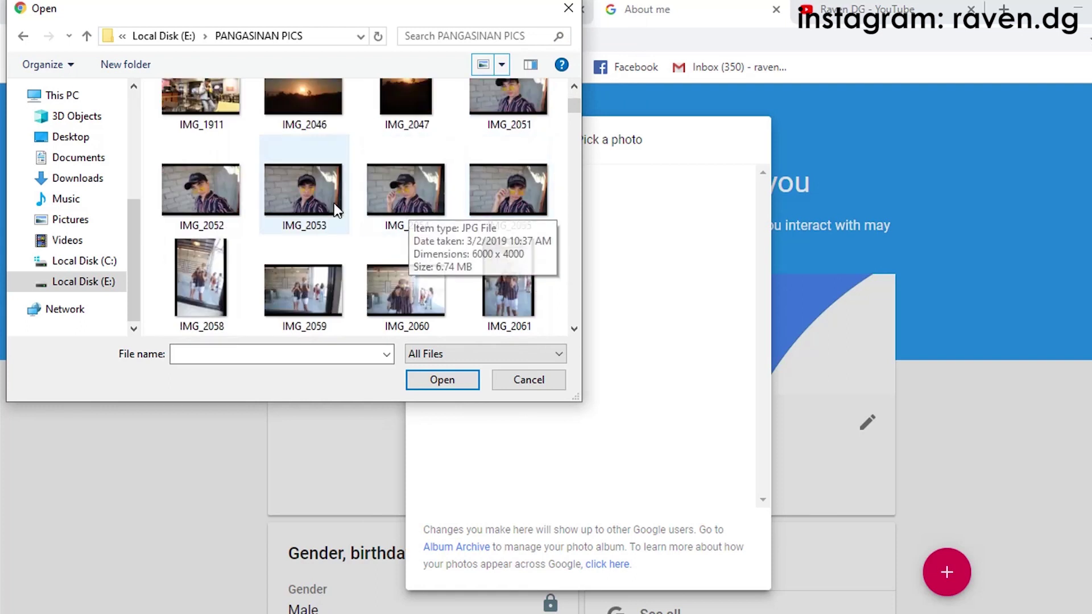
click(412, 190)
click(446, 379)
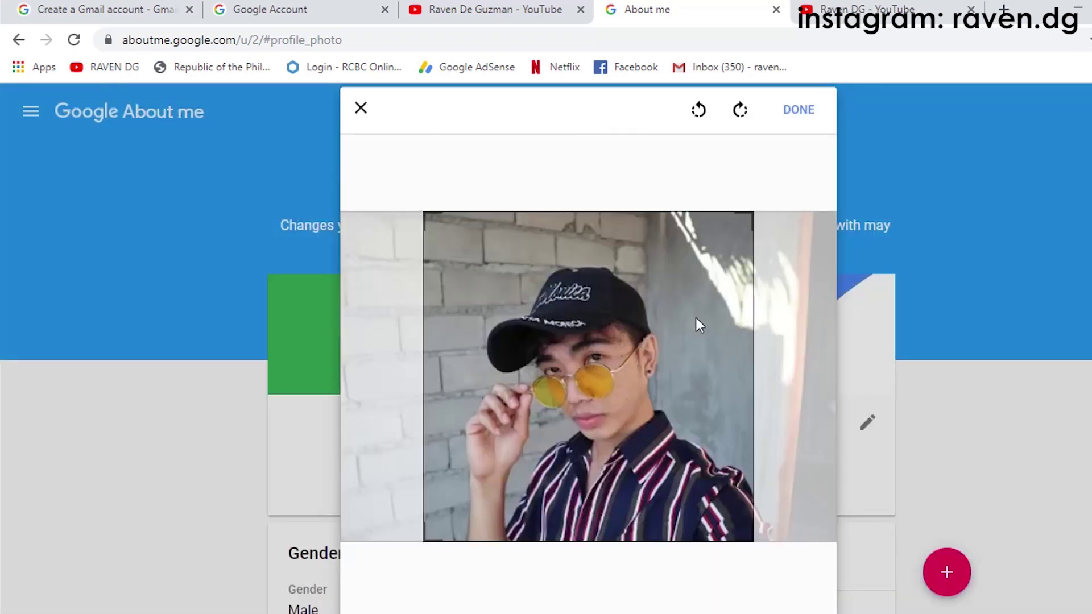
Step: Shift the crop square slightly right over the face and confirm it with DONE
mouse_move(637, 418)
mouse_down()
mouse_move(627, 415)
mouse_move(644, 415)
mouse_up()
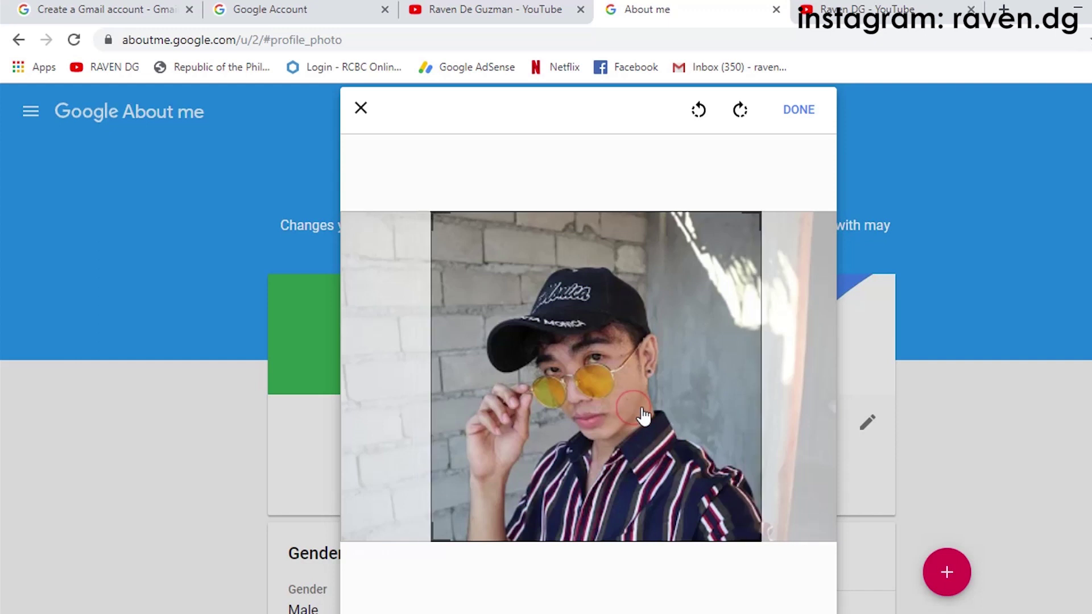
click(807, 111)
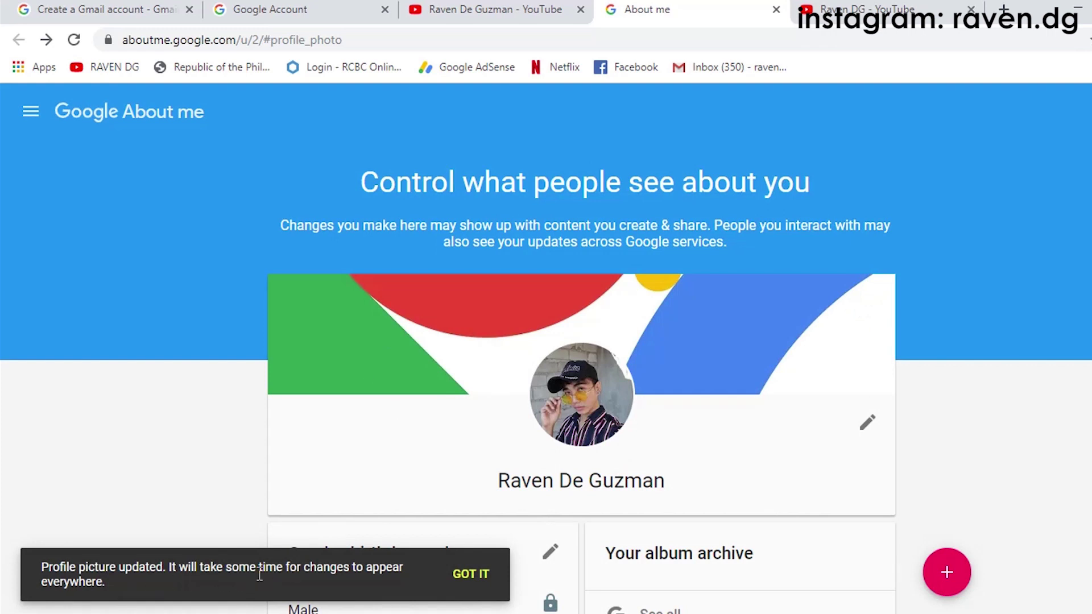
Step: Look over the updated About me page, then close its tab to return to YouTube
scroll(622, 471, down, 3)
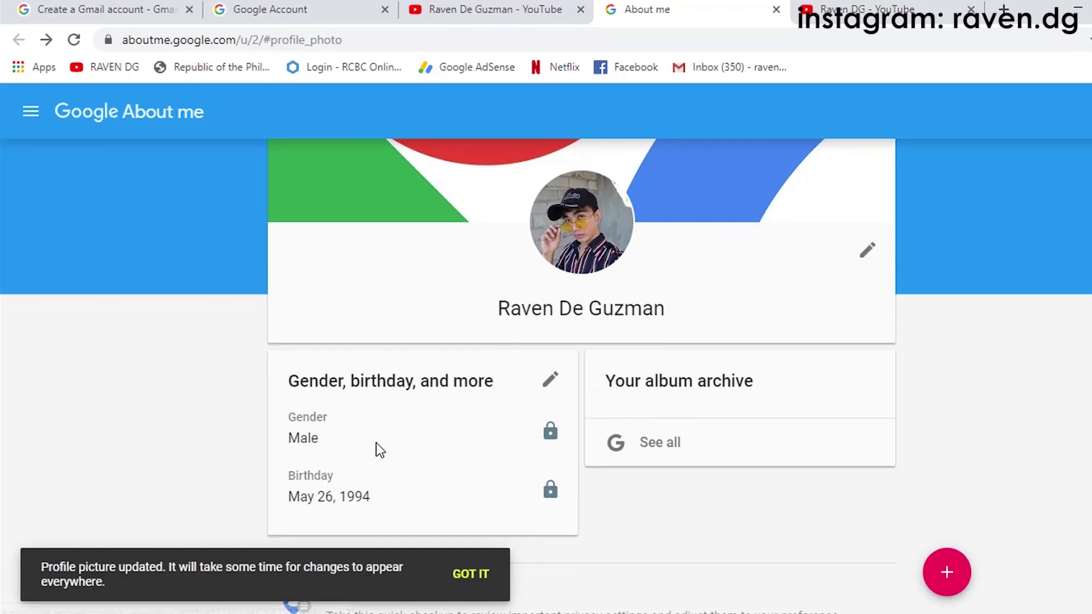
scroll(535, 444, up, 3)
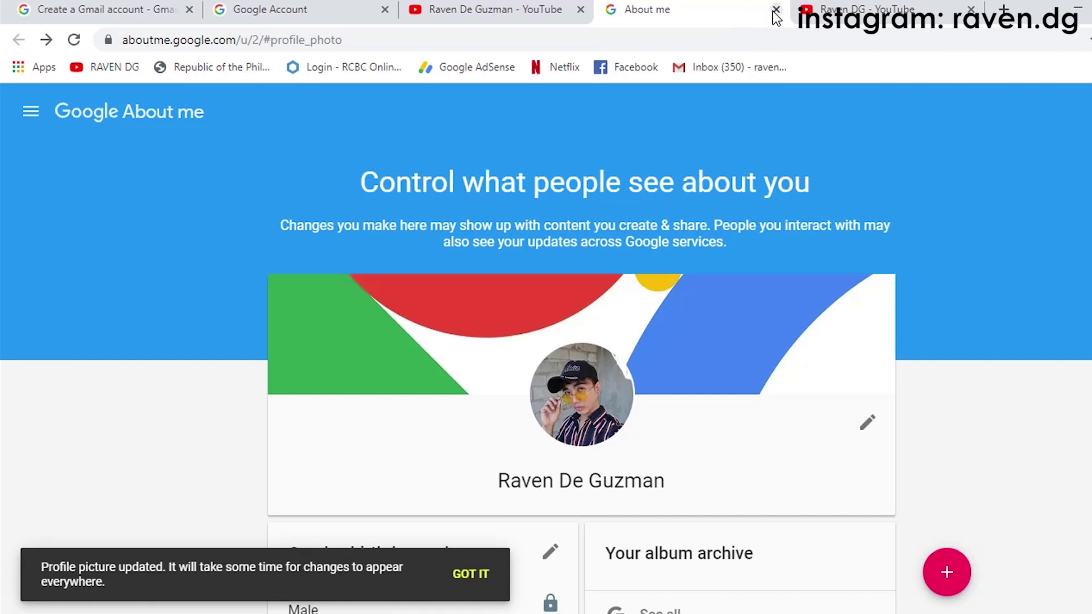
click(775, 10)
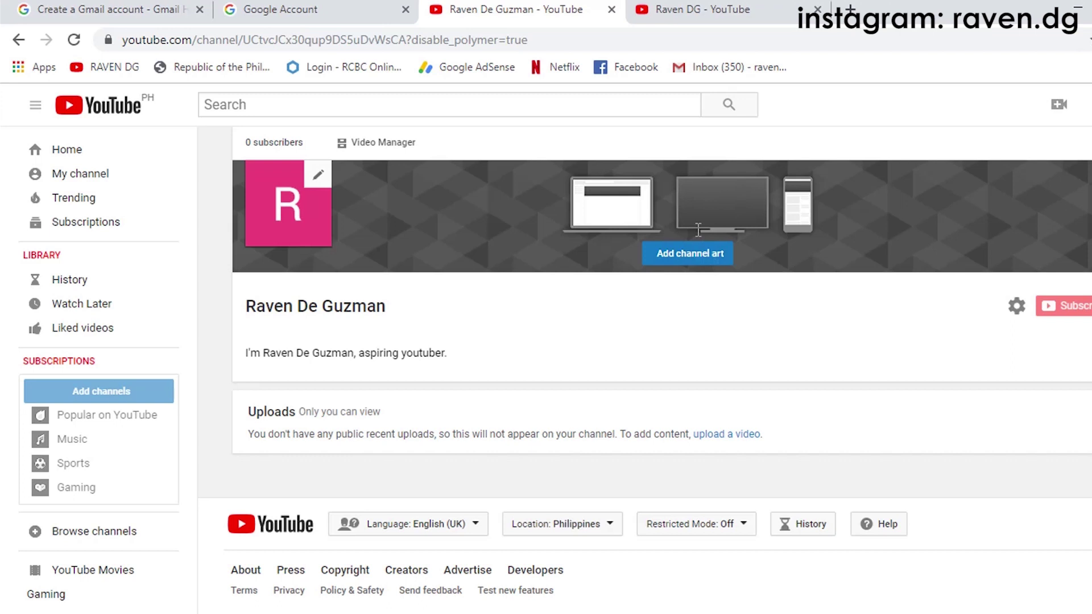
Step: Begin adding channel art, then follow the 'How to create channel art' help link
click(697, 252)
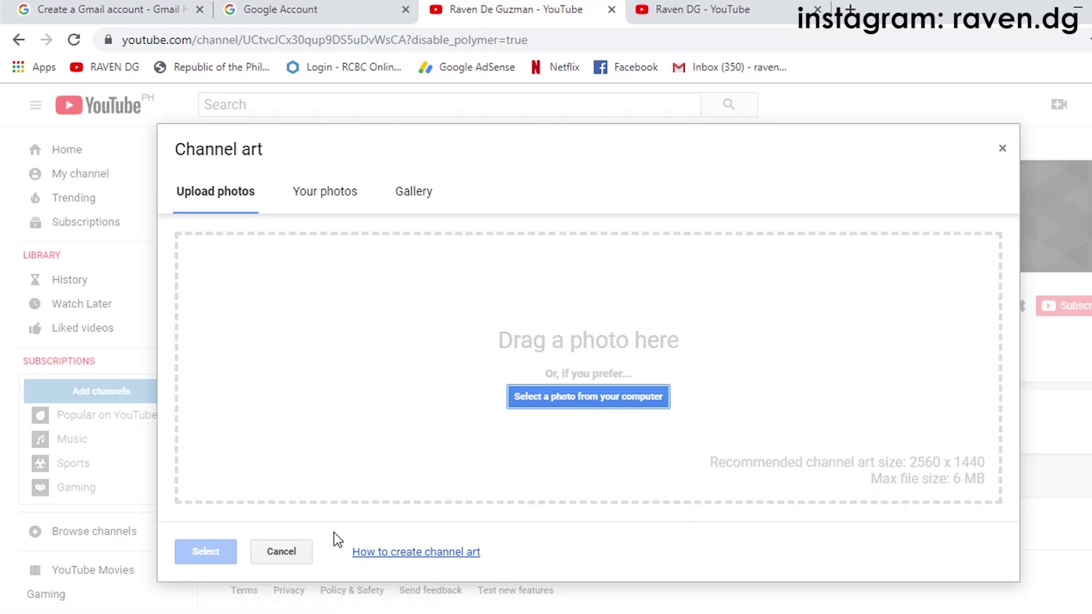
click(402, 553)
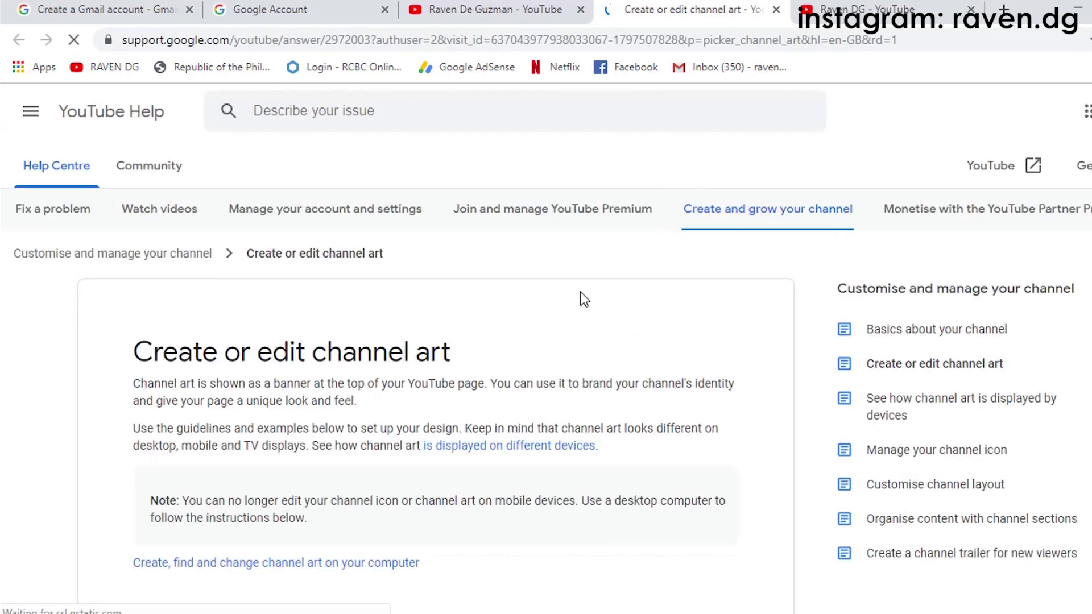
Step: Read the help article's step for adding new channel art and its Image tips & guidelines section
scroll(701, 378, down, 4)
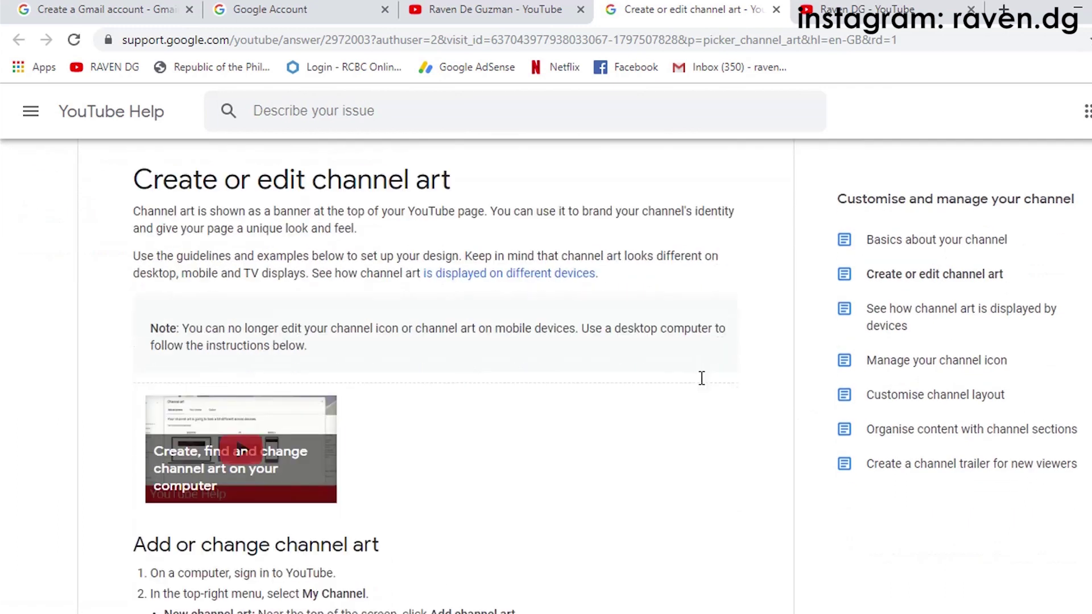
scroll(501, 398, down, 3)
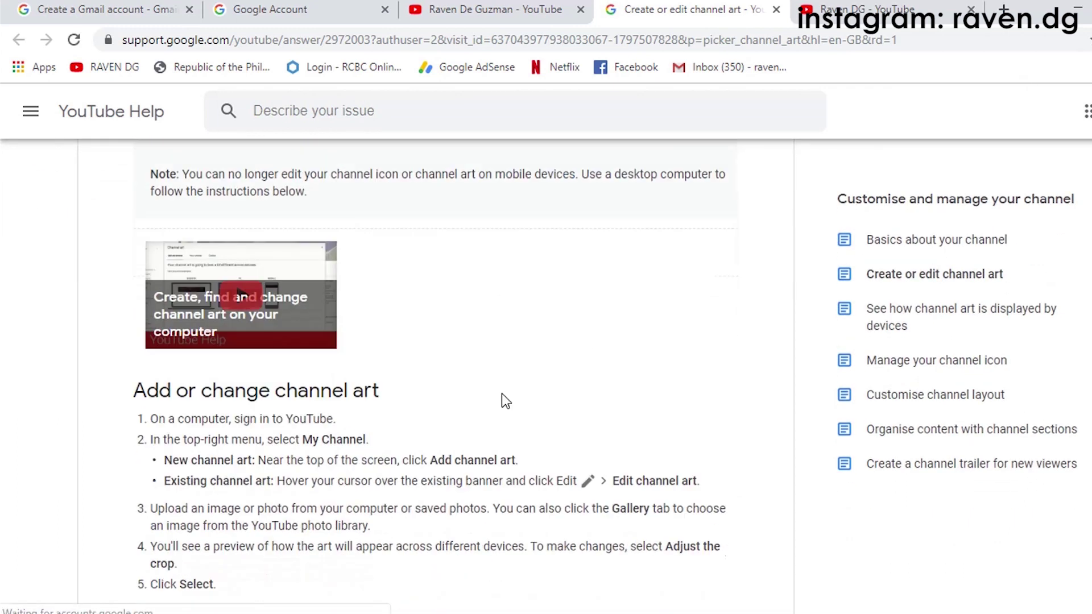
drag(163, 357, 372, 380)
click(367, 390)
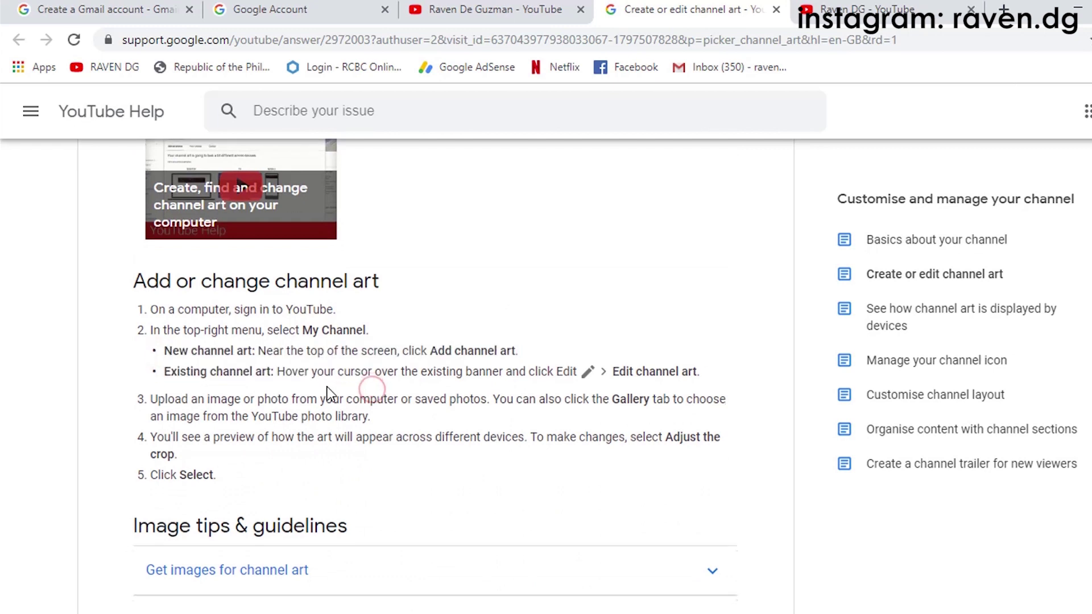
scroll(328, 389, down, 4)
scroll(416, 322, down, 3)
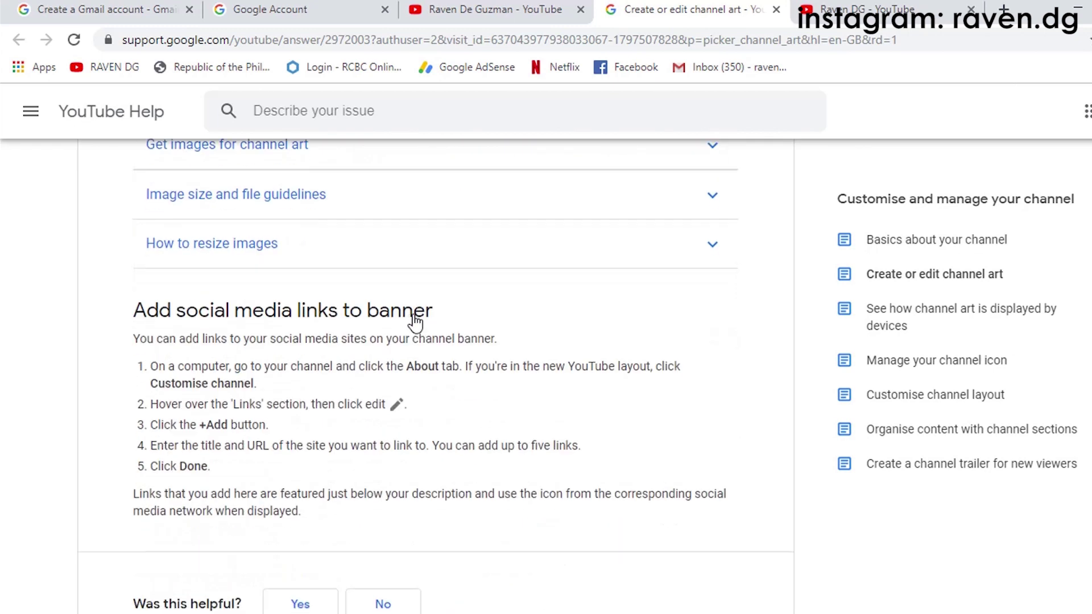
scroll(416, 321, down, 2)
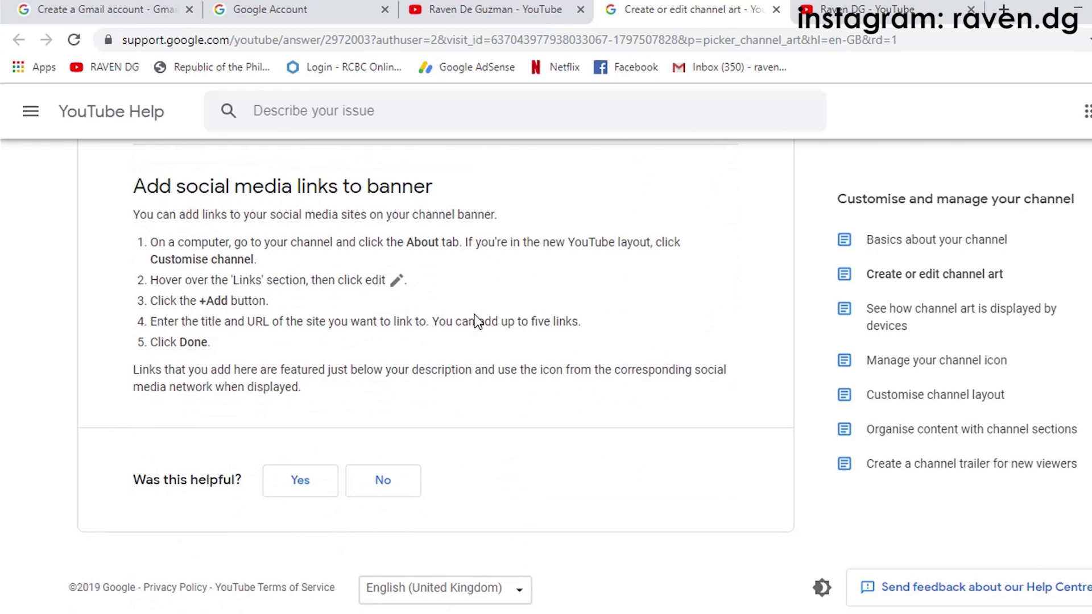
scroll(477, 322, up, 10)
scroll(49, 351, down, 5)
drag(137, 272, 385, 272)
click(438, 247)
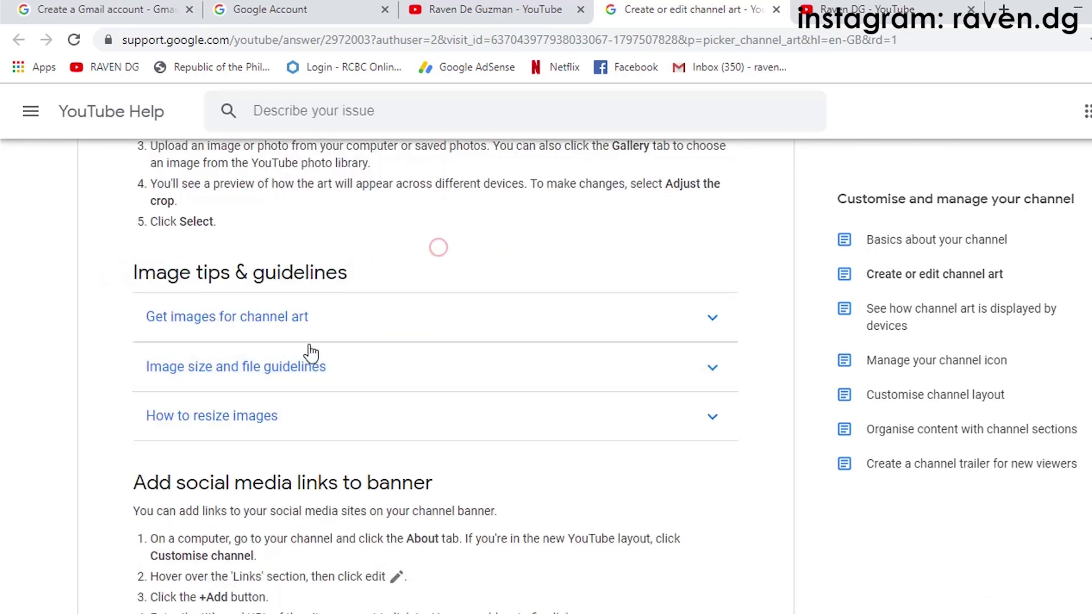
scroll(438, 347, down, 3)
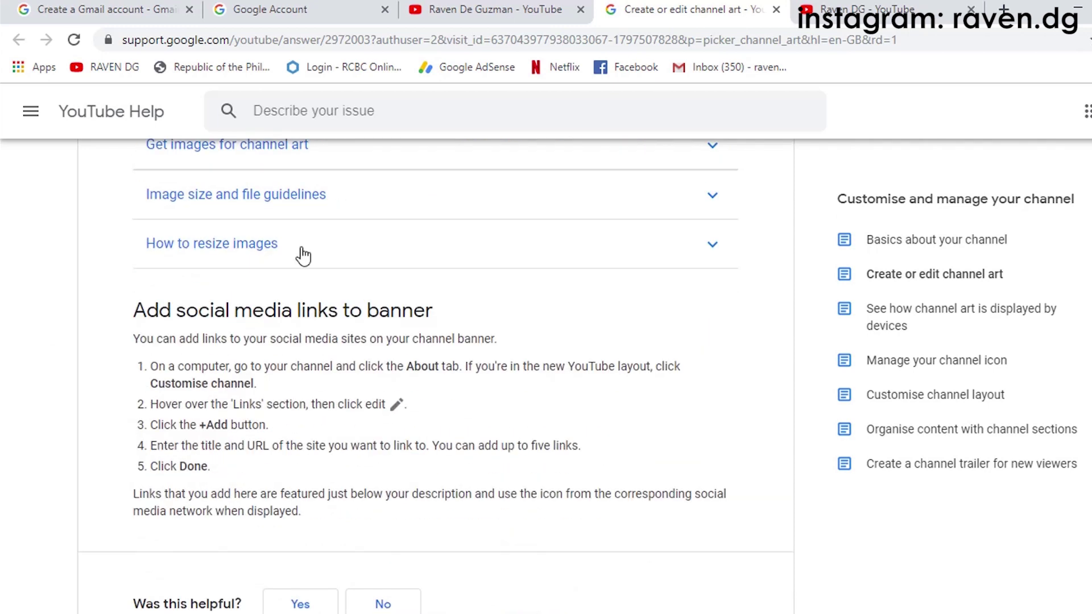
scroll(303, 255, up, 3)
Step: Expand 'Image size and file guidelines' and review the minimum image size and dimension requirements
click(301, 367)
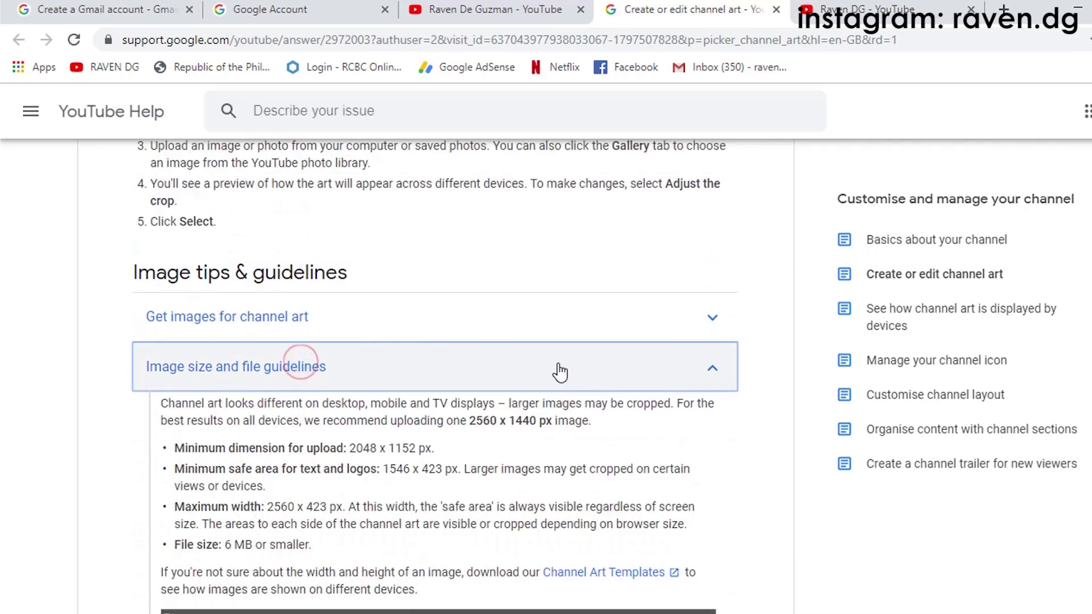
scroll(491, 436, down, 2)
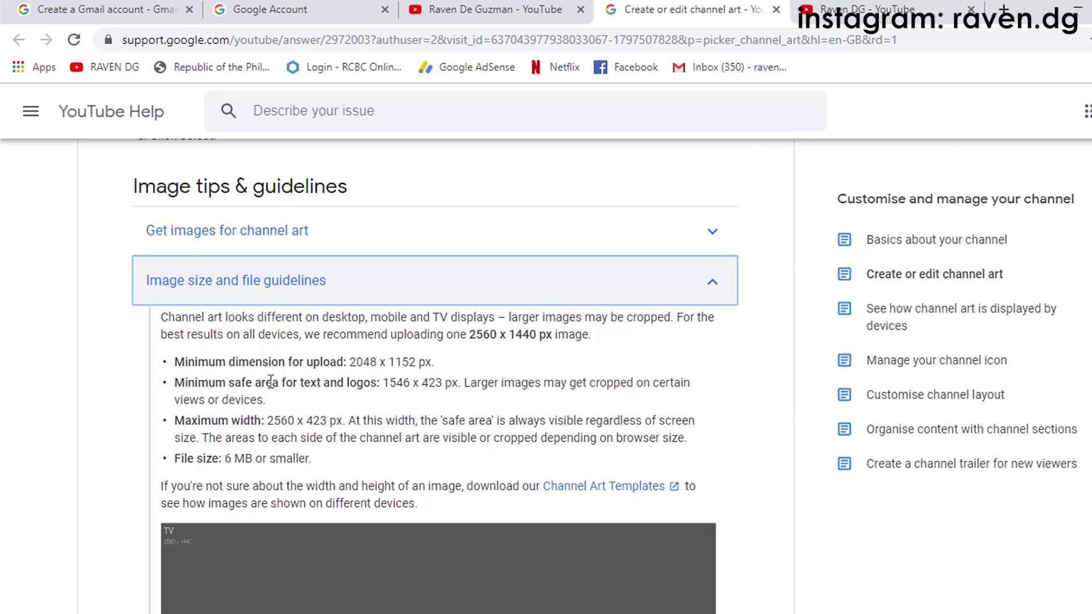
drag(191, 367, 657, 422)
click(708, 420)
scroll(708, 421, down, 3)
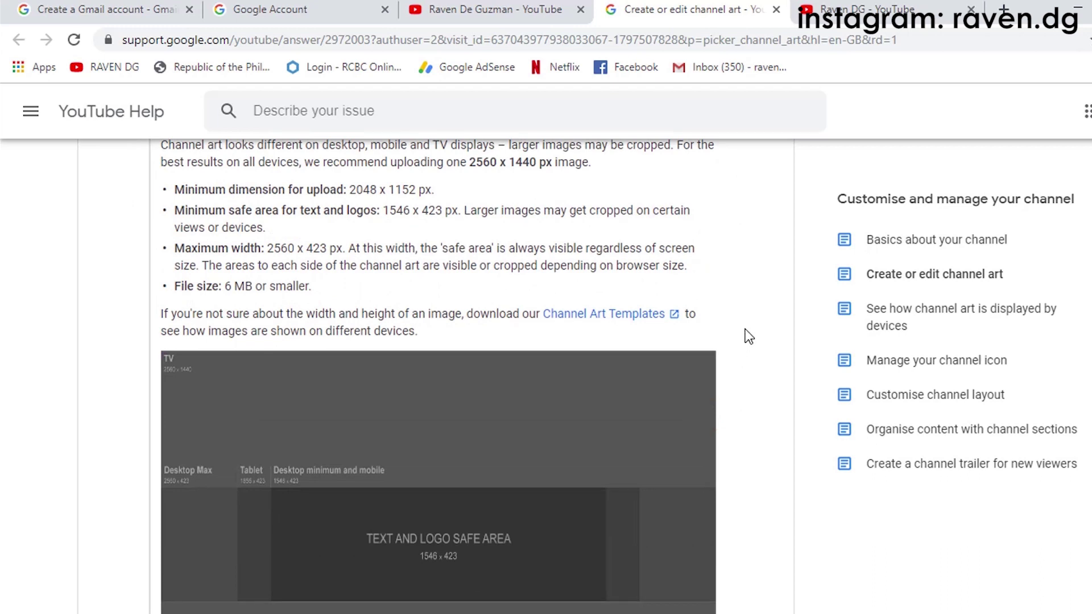
drag(163, 315, 298, 316)
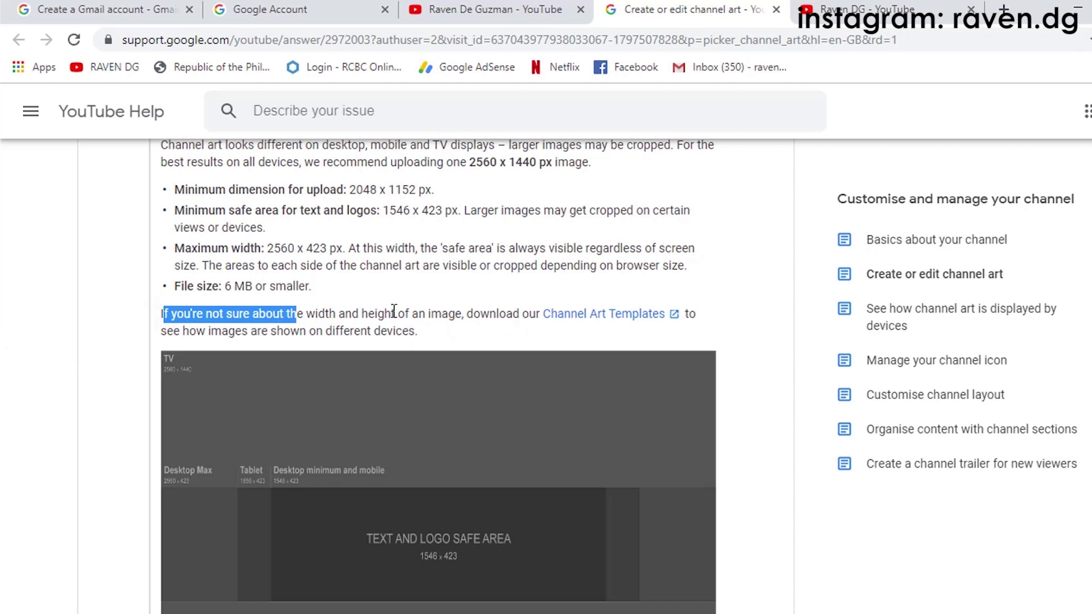
drag(392, 313, 463, 314)
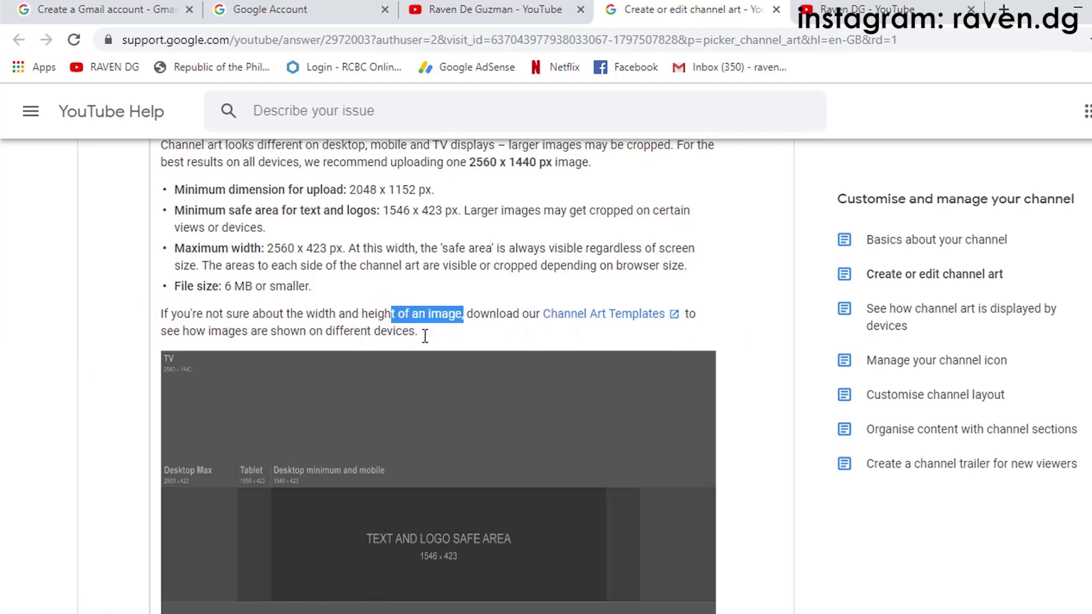
scroll(486, 356, down, 2)
scroll(487, 356, down, 3)
scroll(487, 356, down, 3)
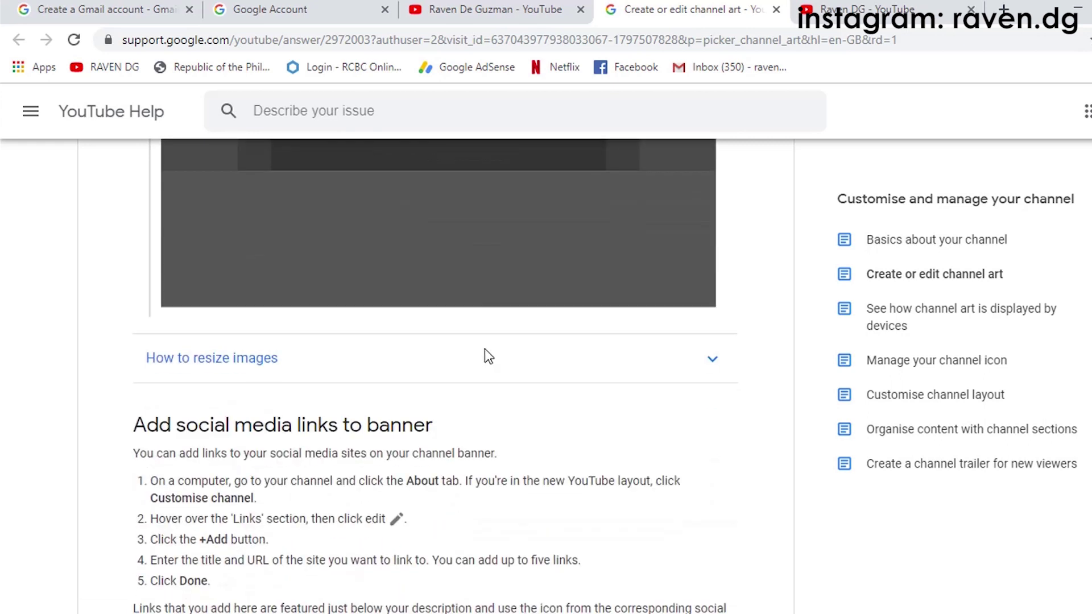
scroll(487, 356, up, 6)
scroll(487, 357, down, 2)
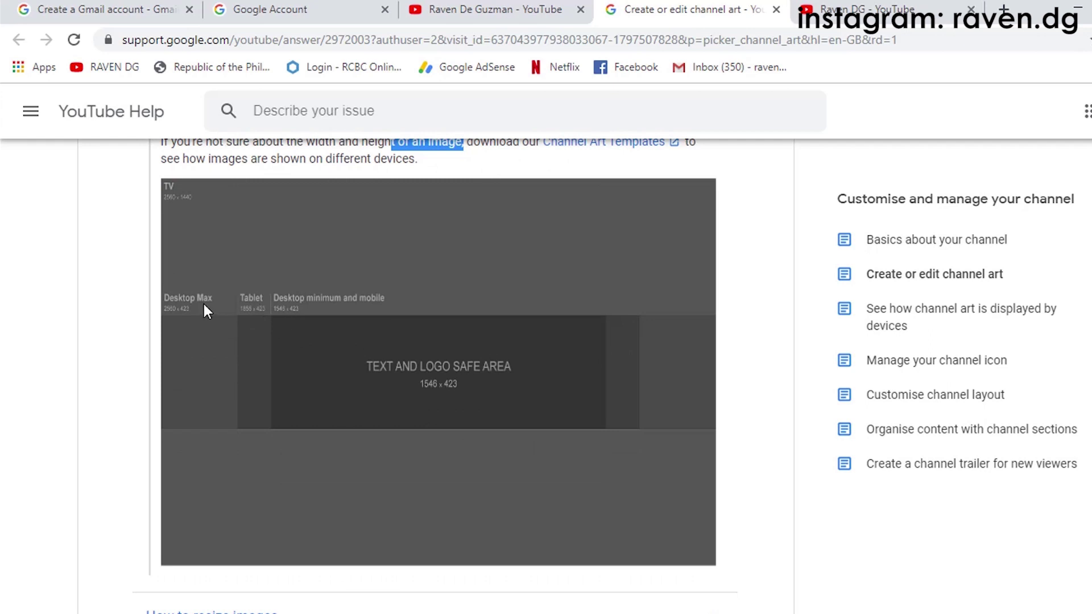
scroll(408, 370, up, 2)
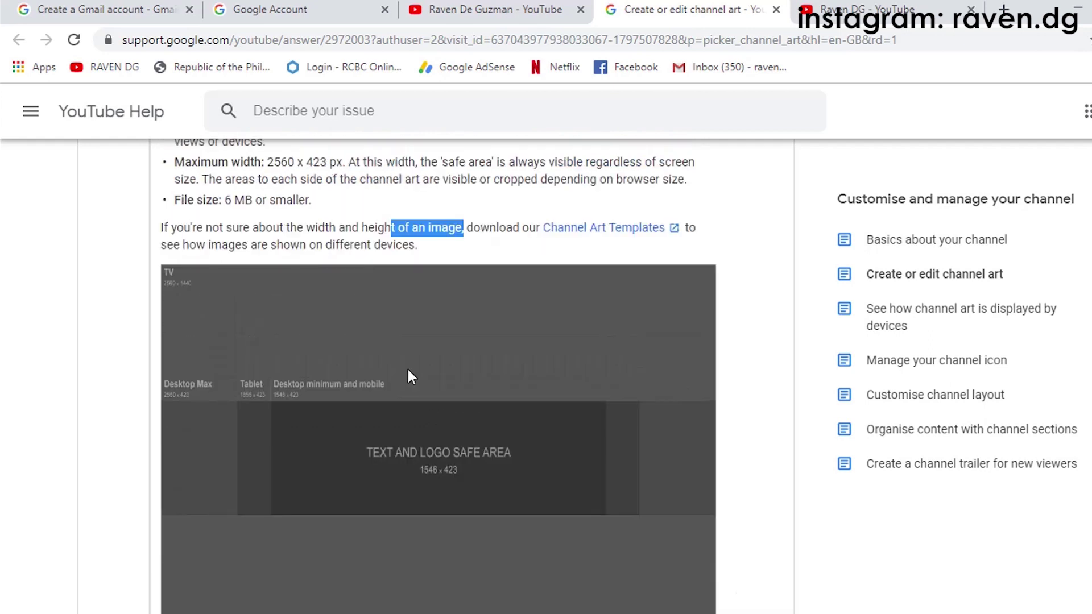
scroll(409, 372, up, 2)
Step: Download the Channel Art Templates zip and open it from Chrome's download bar
click(614, 318)
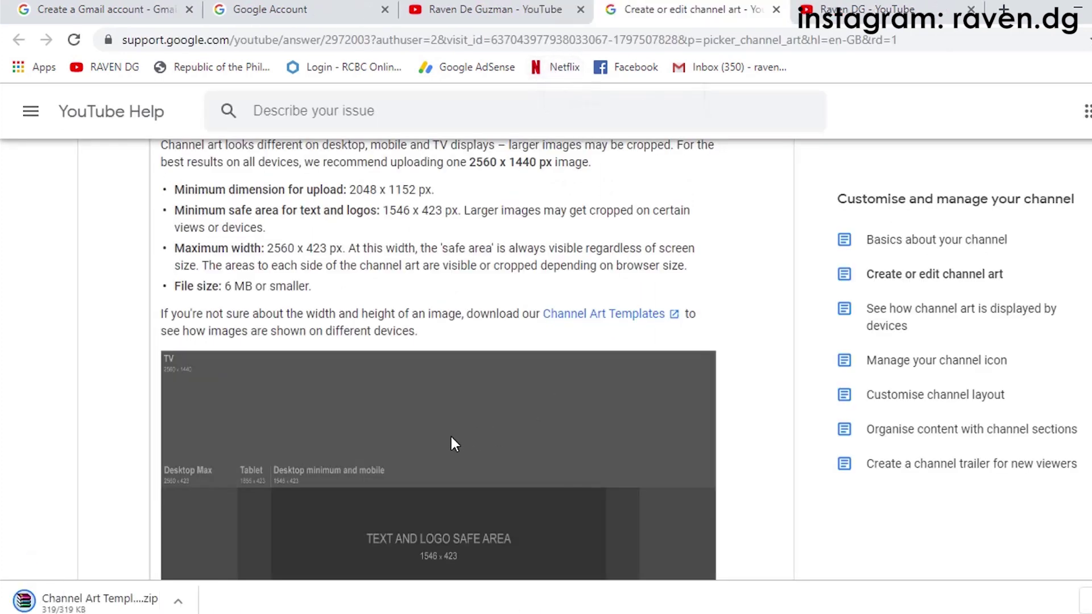
click(547, 4)
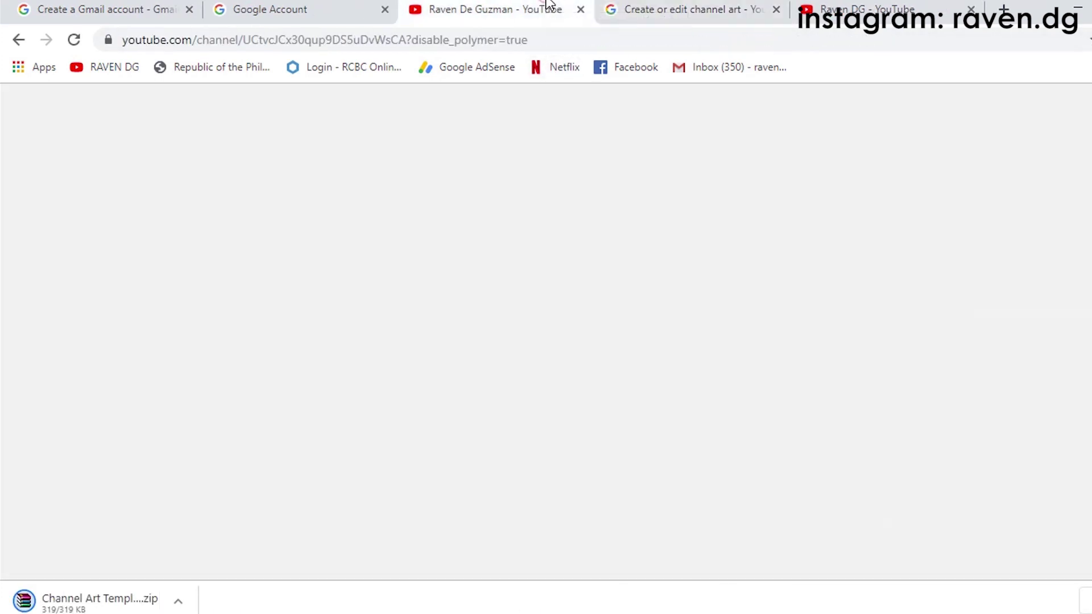
click(625, 8)
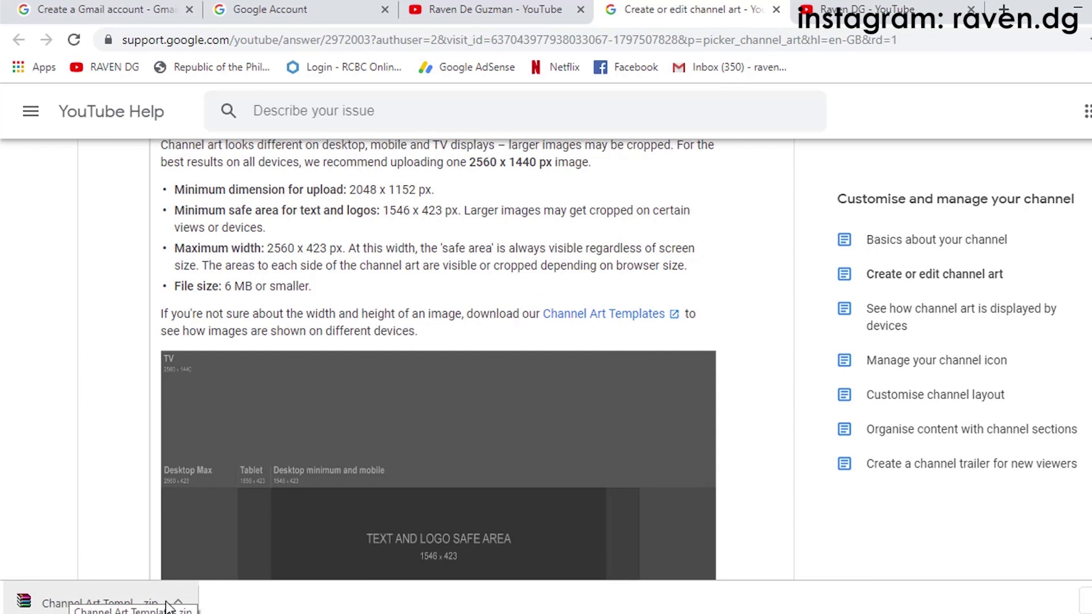
click(113, 607)
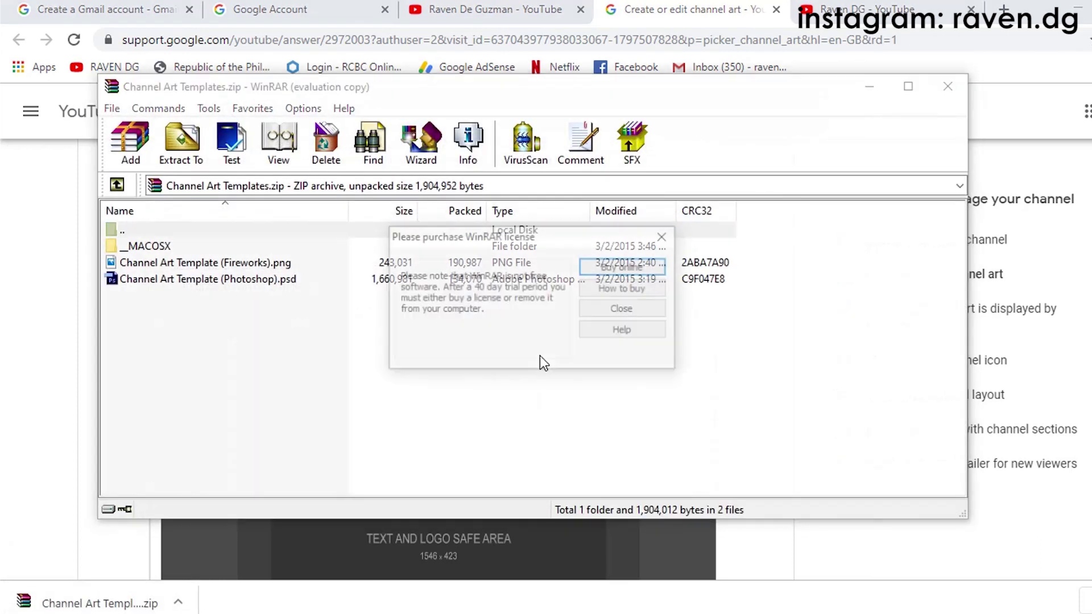
Step: Dismiss WinRAR's licence reminder and open 'Channel Art Template (Photoshop).psd' from the archive
click(664, 236)
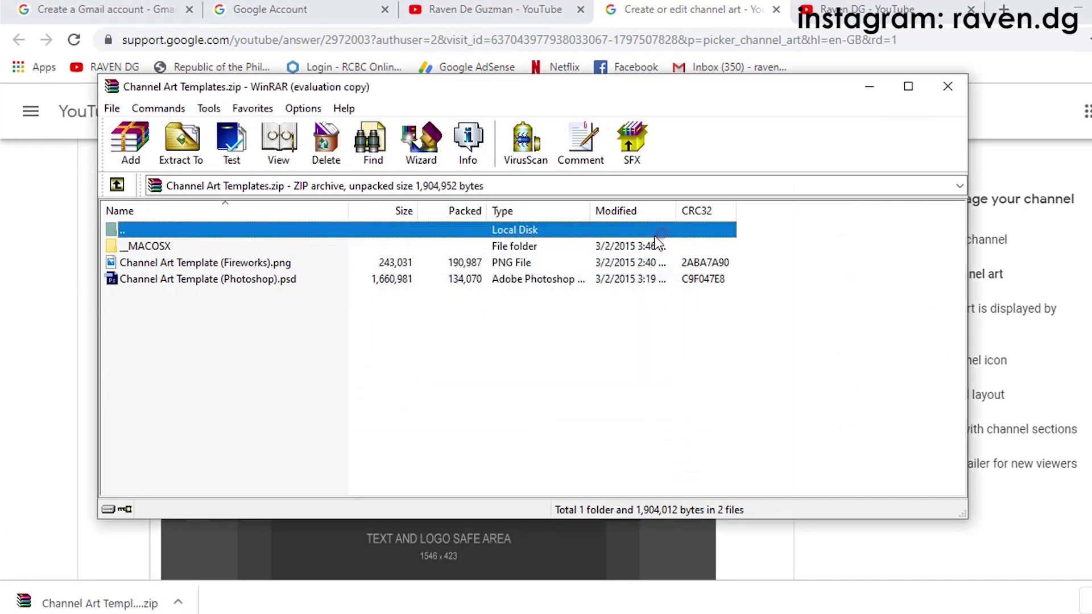
click(230, 280)
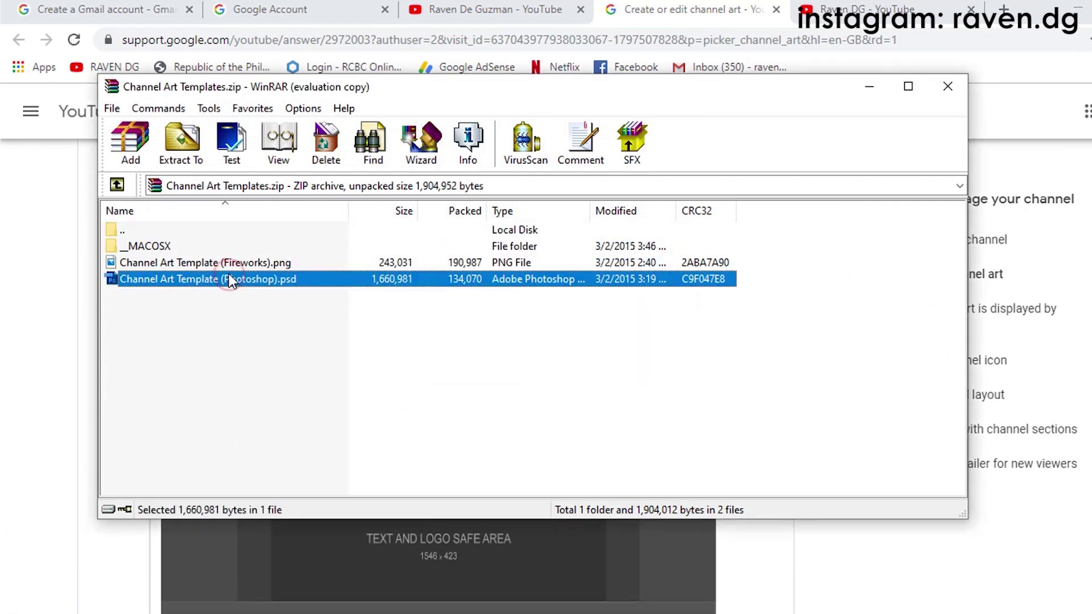
right_click(266, 283)
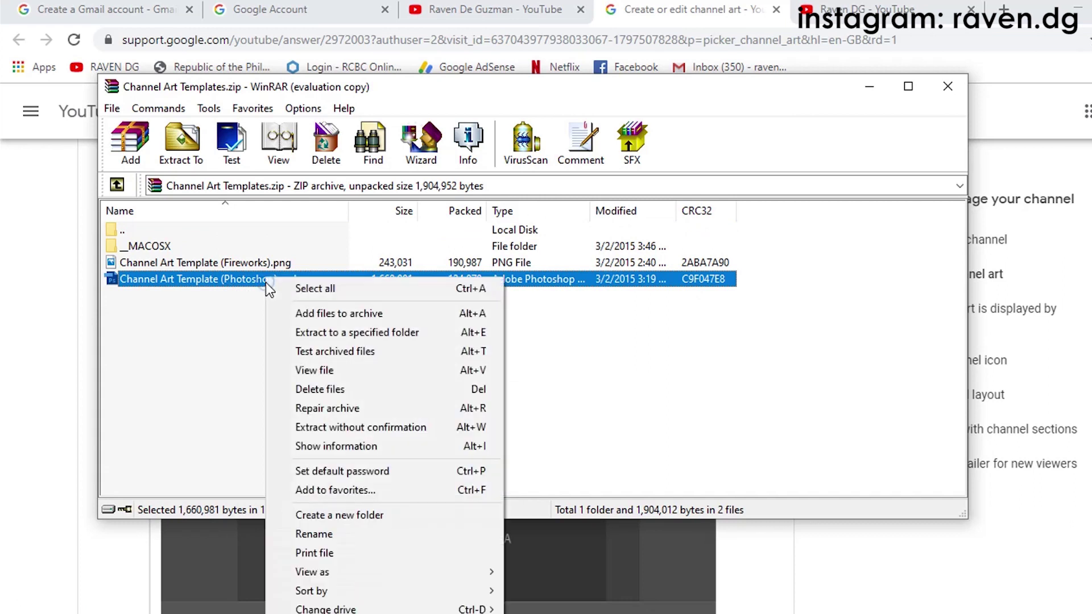
click(199, 322)
click(214, 283)
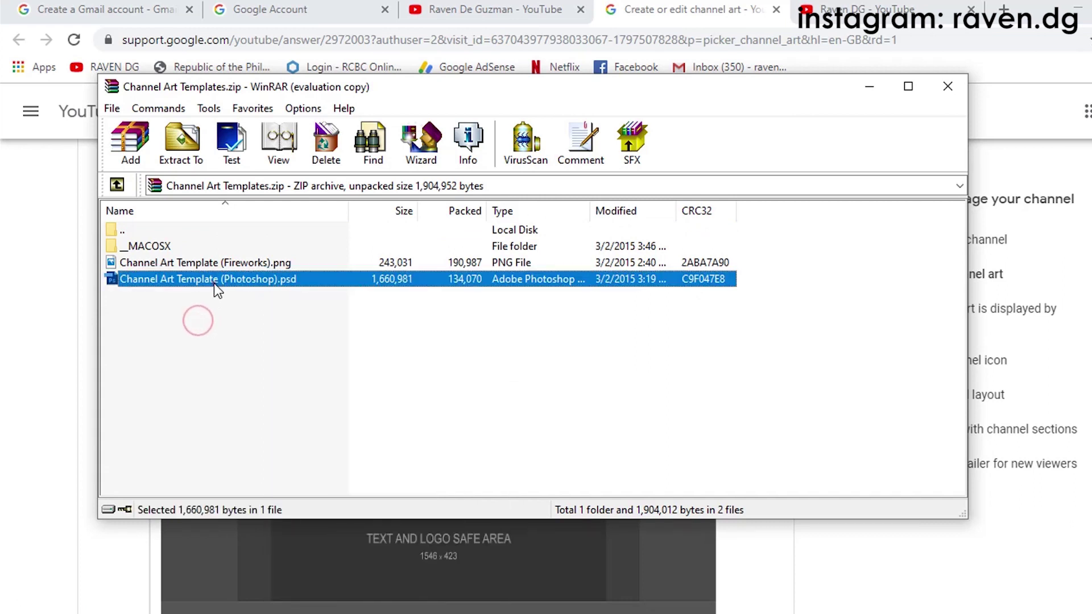
double_click(214, 284)
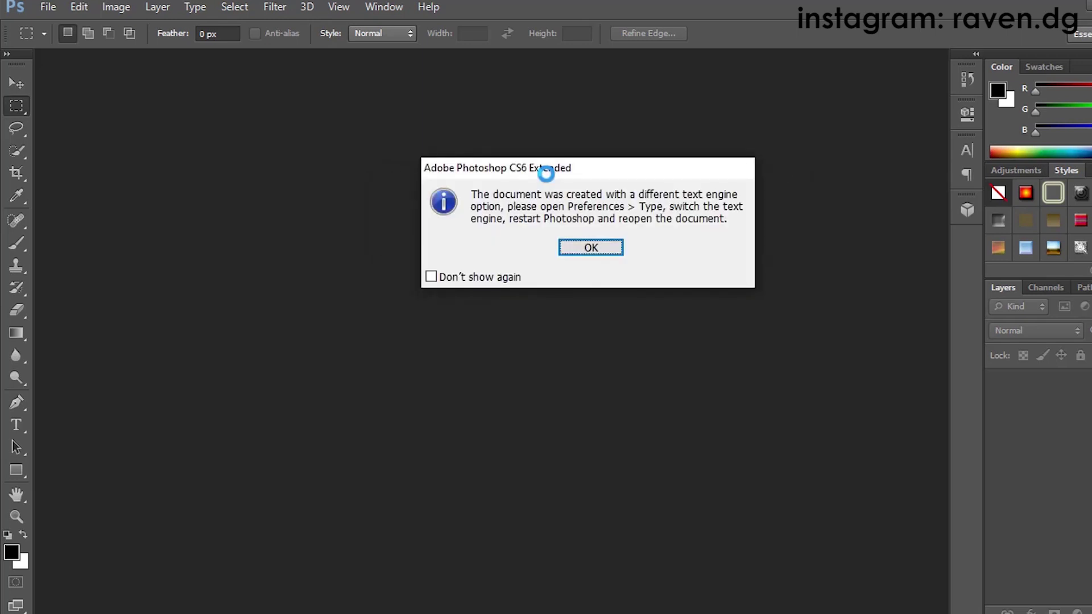
Step: Accept the text engine warning, switch to the Move tool, and bring up the File menu
click(595, 249)
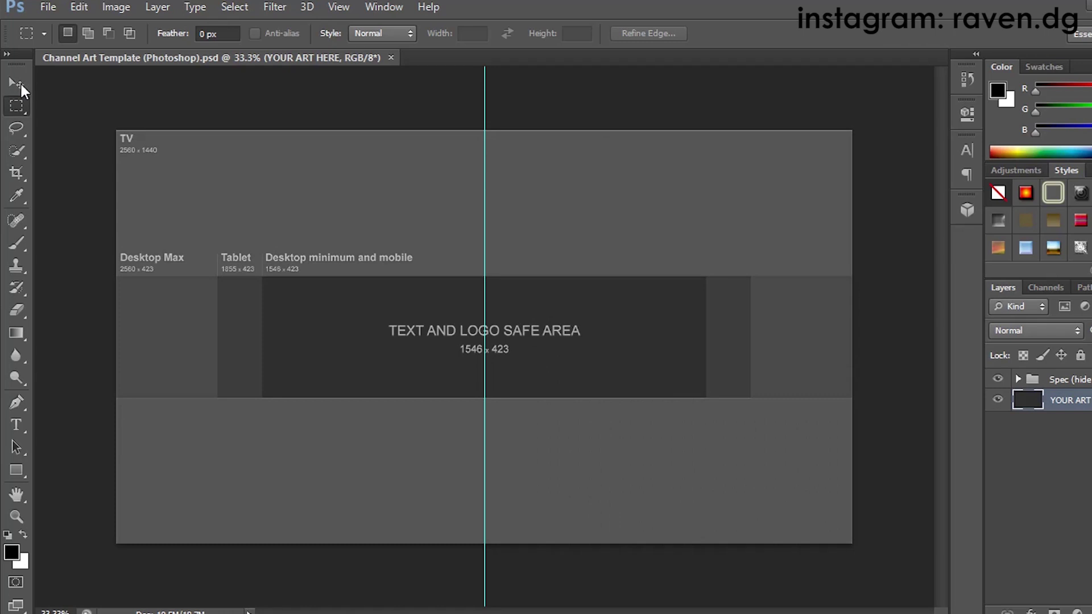
click(20, 83)
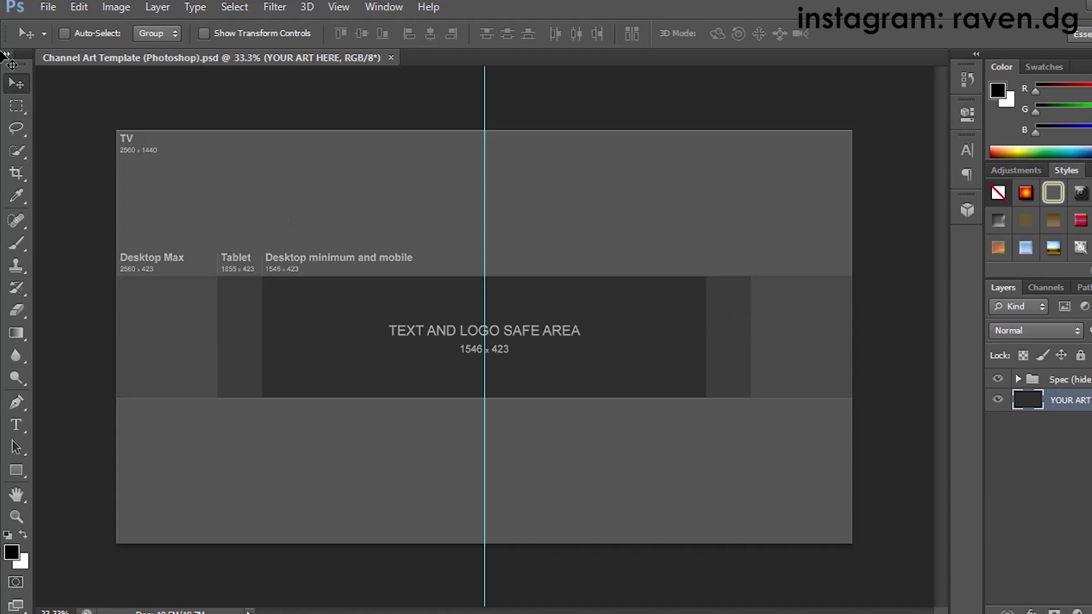
click(43, 8)
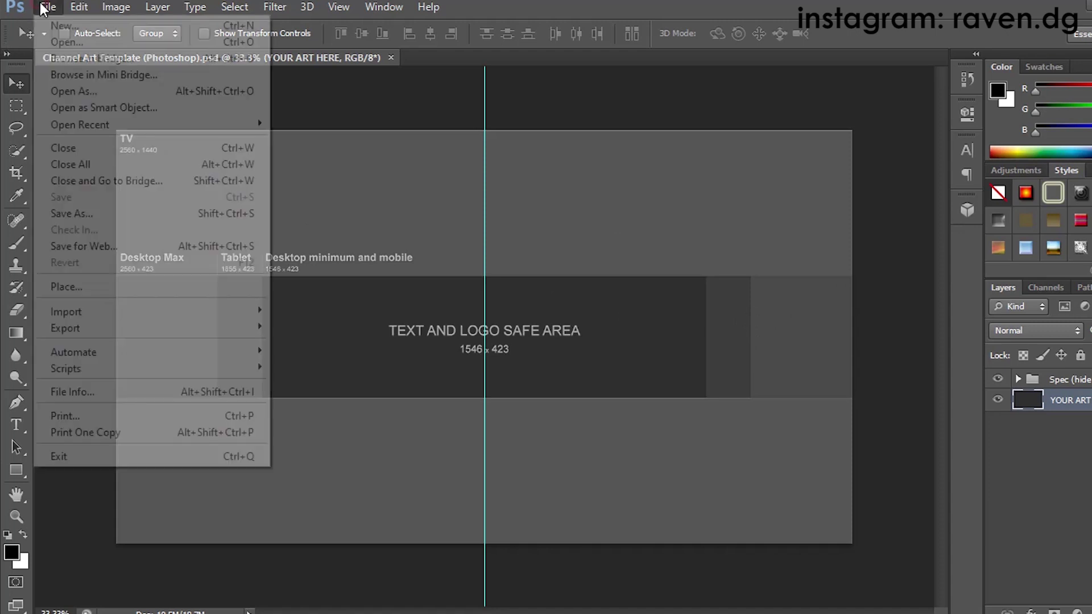
Step: Browse through This PC to the Downloads folder in Photoshop's Open dialog
click(48, 41)
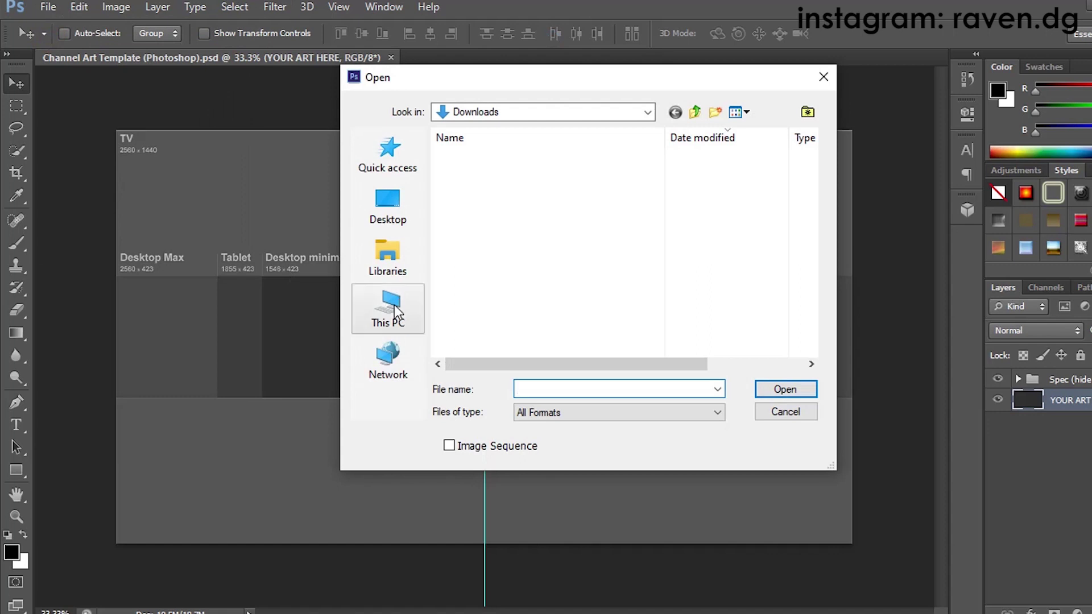
click(394, 305)
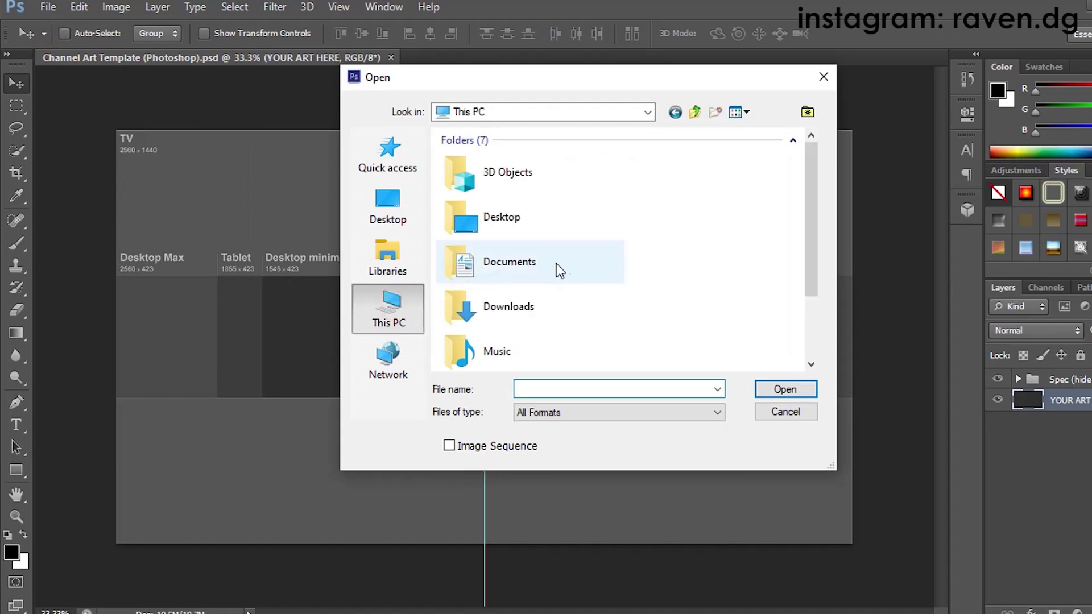
scroll(557, 302, down, 2)
scroll(561, 279, down, 2)
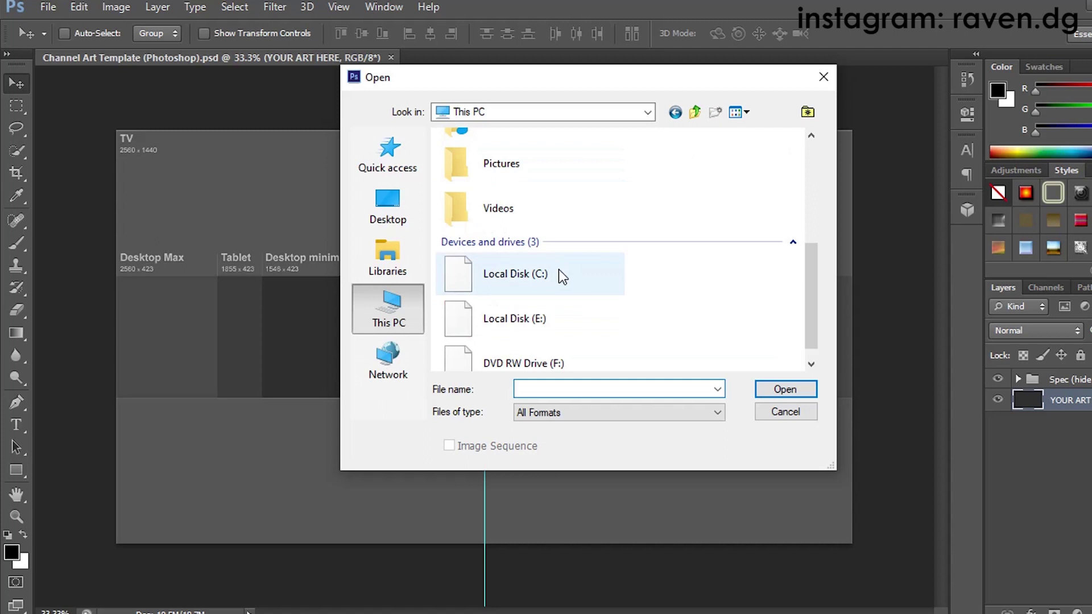
scroll(587, 310, up, 5)
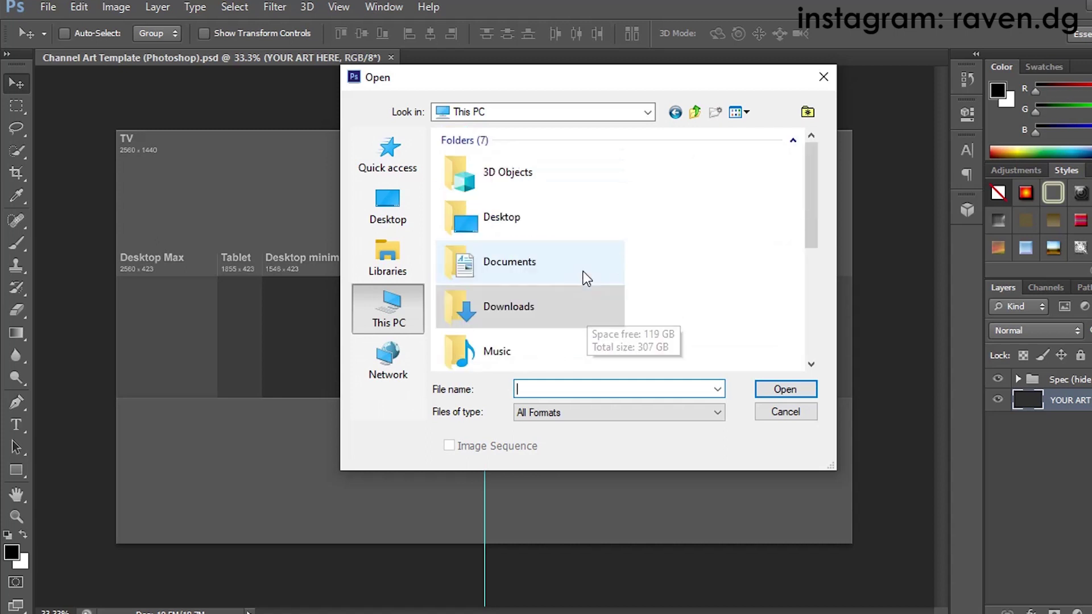
double_click(526, 310)
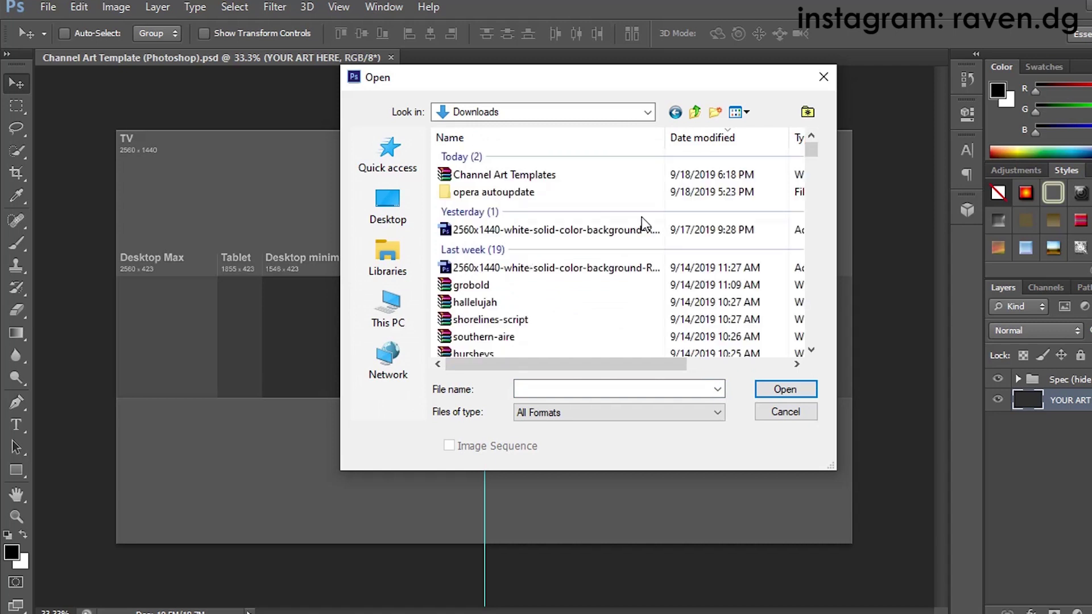
Step: Change the file list view and open Channel Art Template (Photoshop) from Downloads
scroll(603, 271, down, 1)
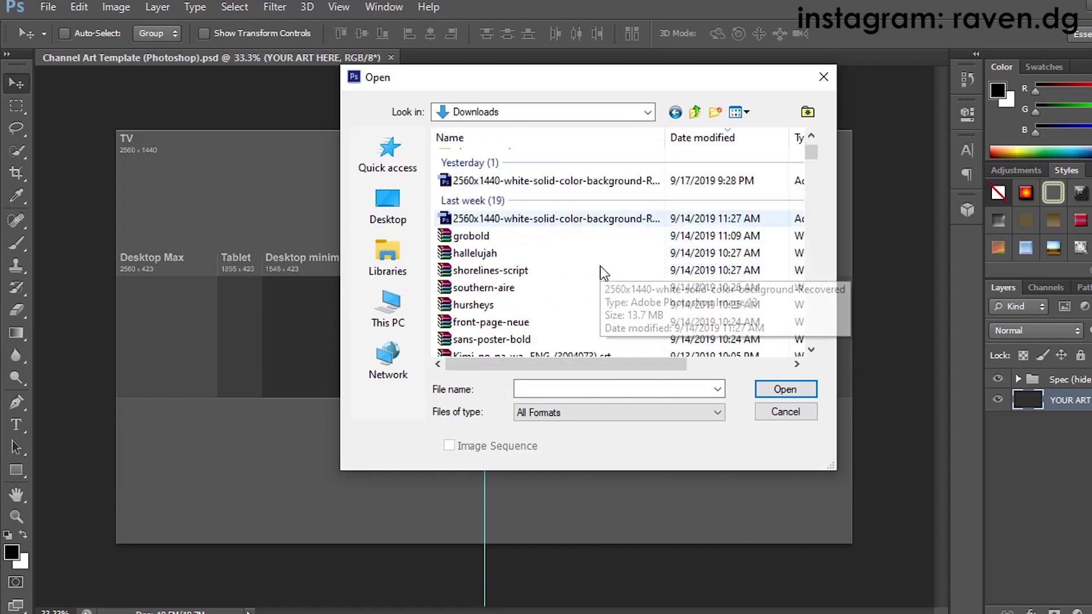
click(747, 112)
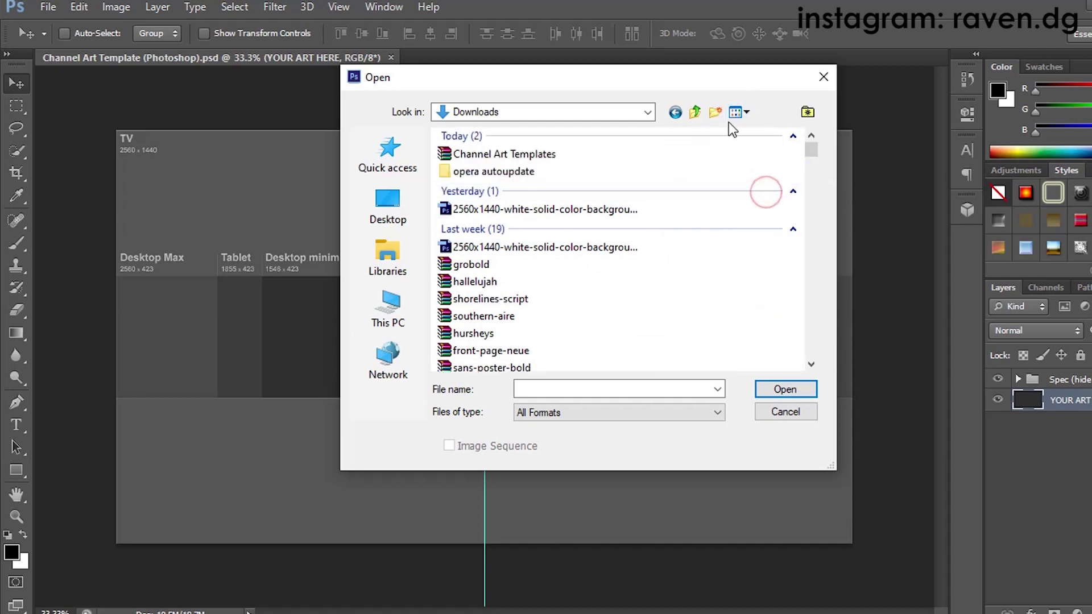
scroll(633, 267, down, 3)
scroll(638, 272, down, 6)
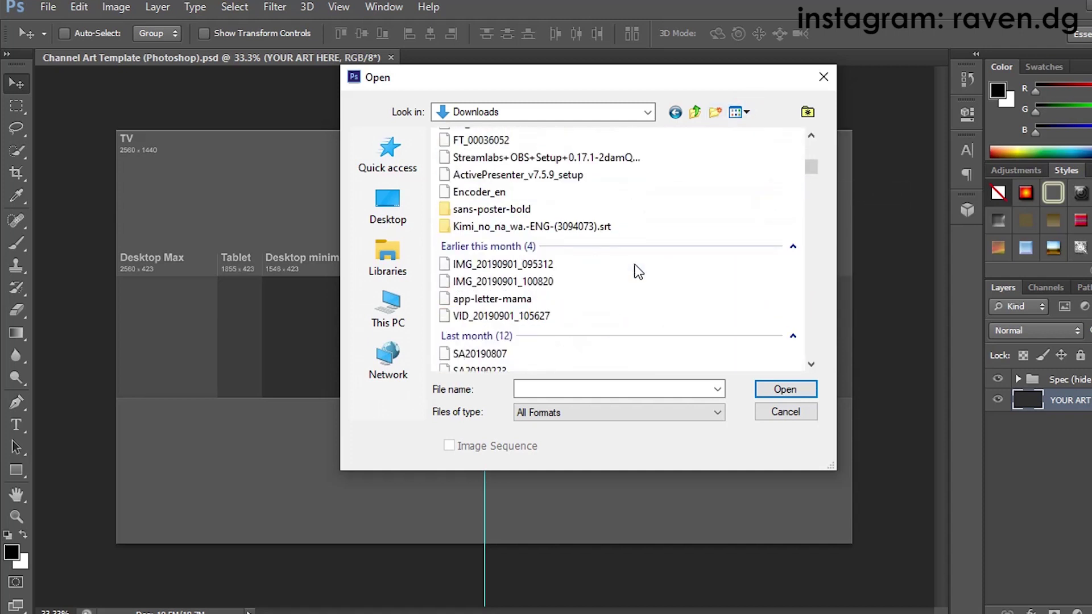
scroll(638, 268, up, 2)
scroll(638, 267, down, 12)
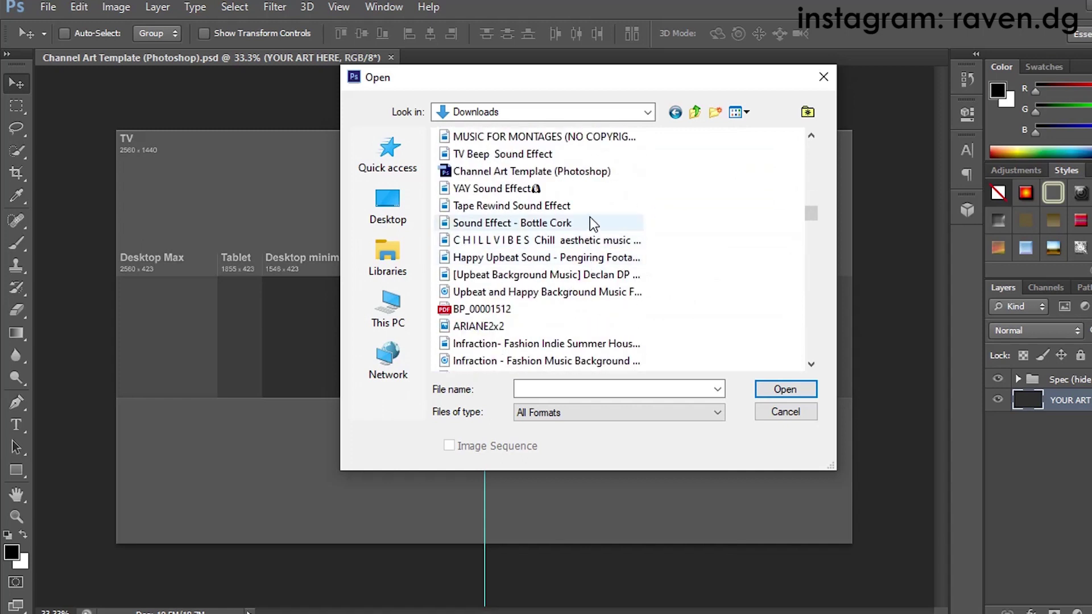
click(584, 172)
click(775, 388)
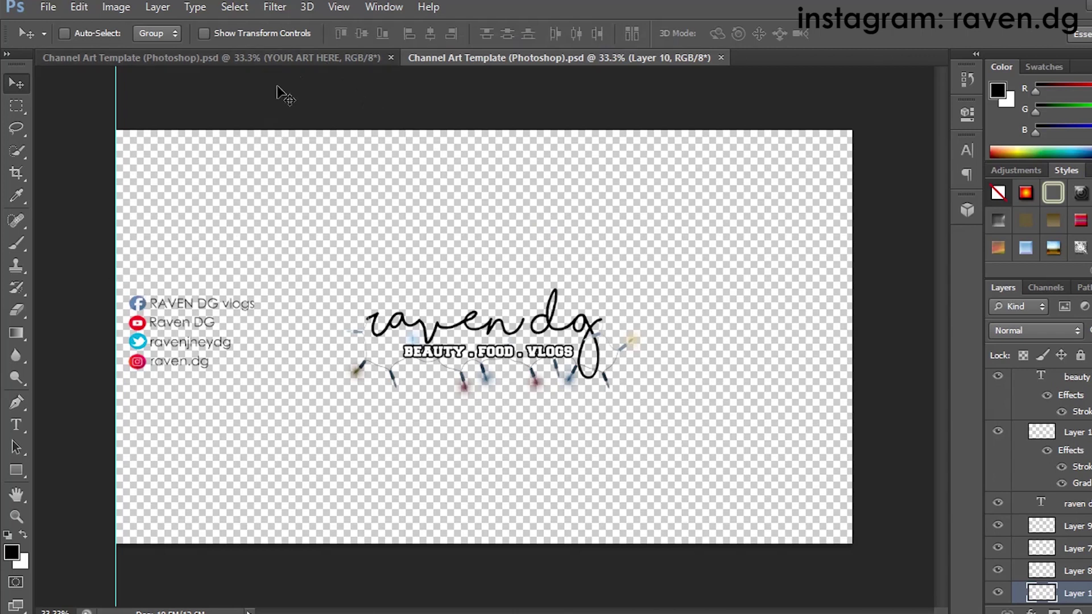
Step: Float the raven dg artwork window and drag its Twitter icon layer onto the blank template
click(291, 54)
click(512, 58)
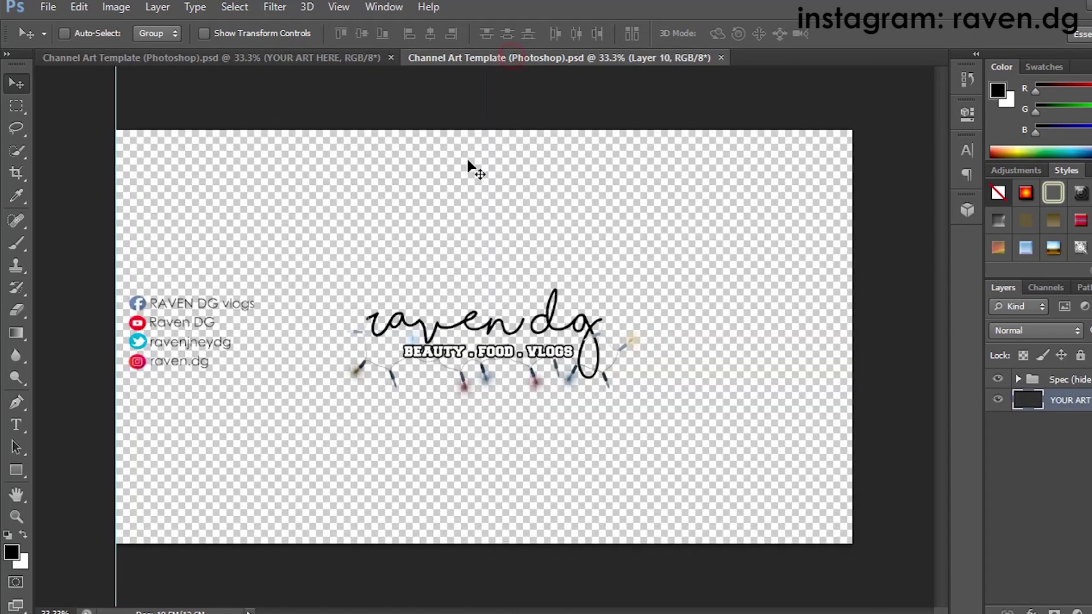
drag(431, 57, 508, 166)
drag(513, 273, 350, 303)
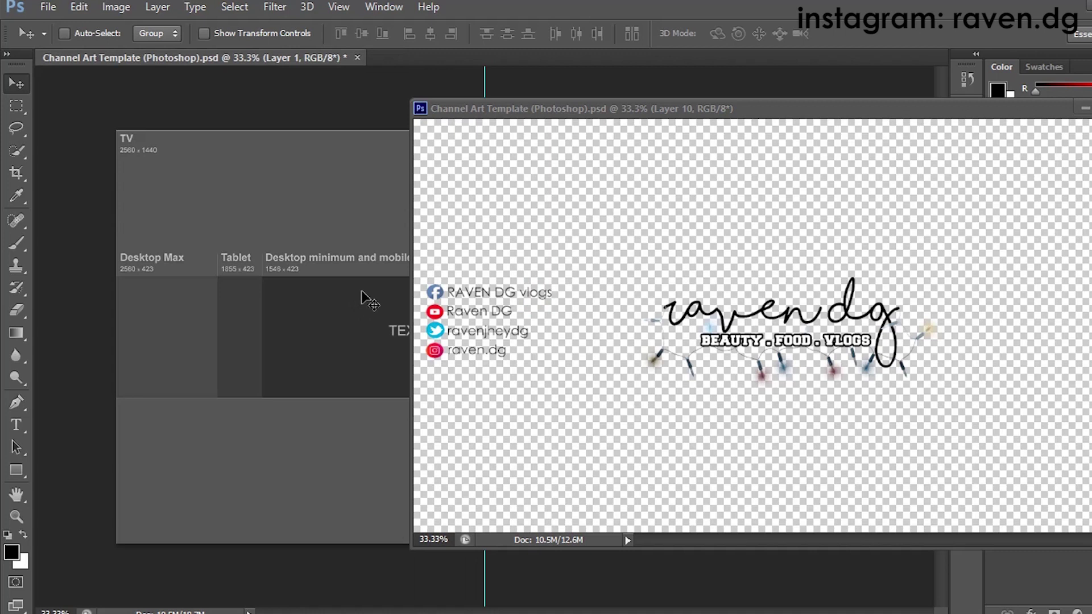
Step: Dock the floating raven dg artwork window back into the tab bar
drag(674, 73, 551, 67)
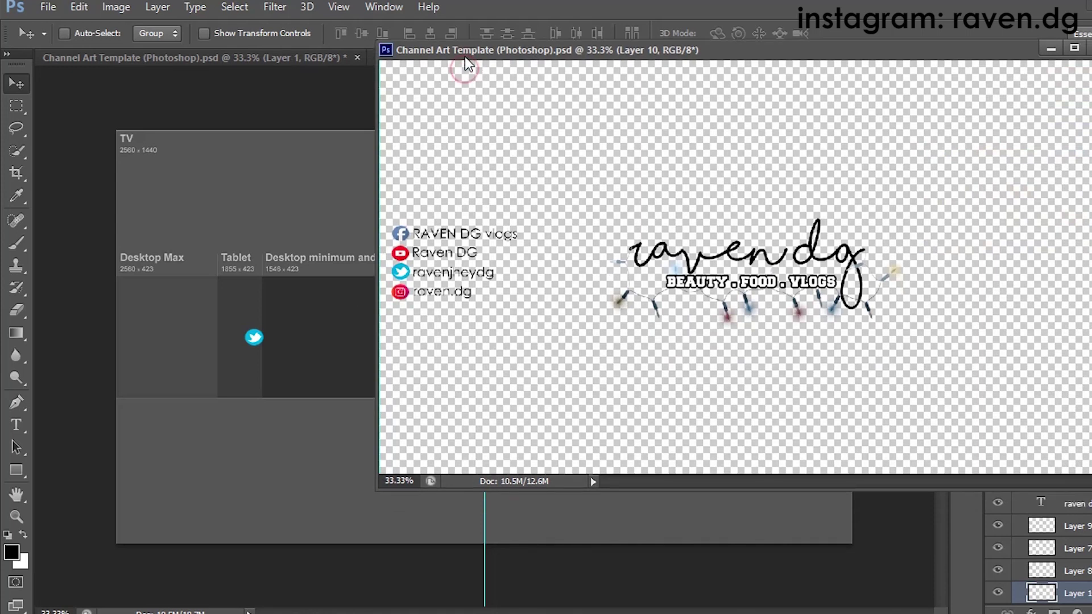
drag(453, 58, 422, 53)
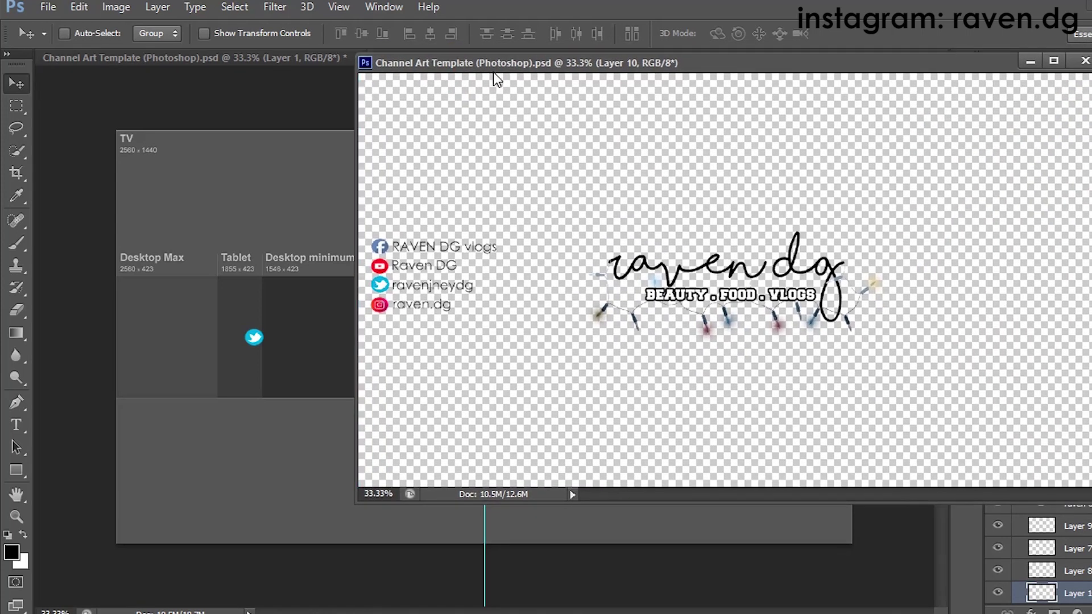
drag(492, 62, 541, 205)
drag(431, 85, 425, 53)
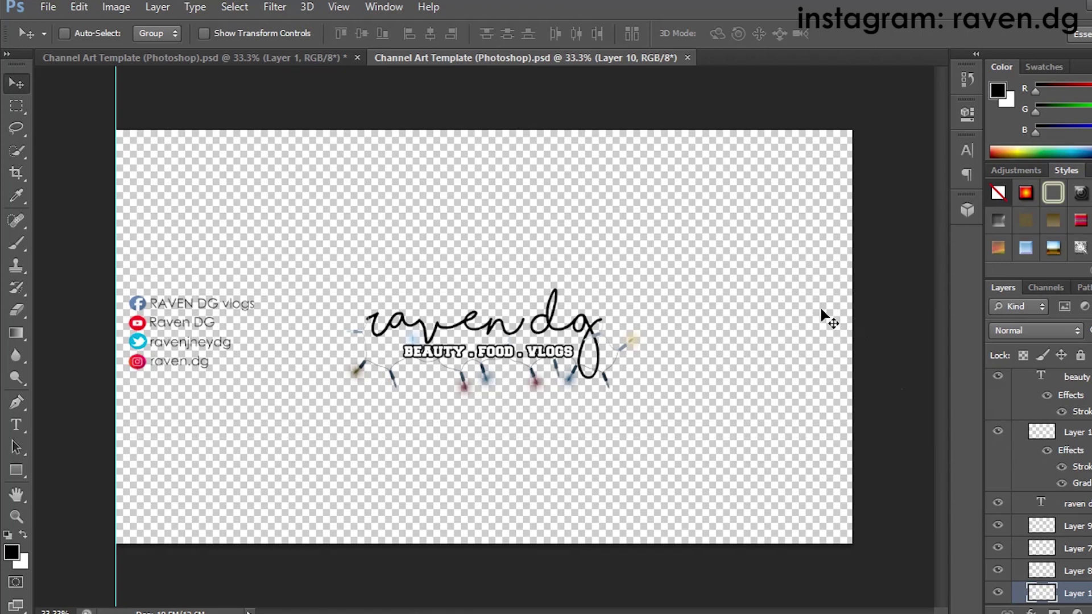
Step: Open the 2560x1440 white background image from the Downloads folder
click(48, 7)
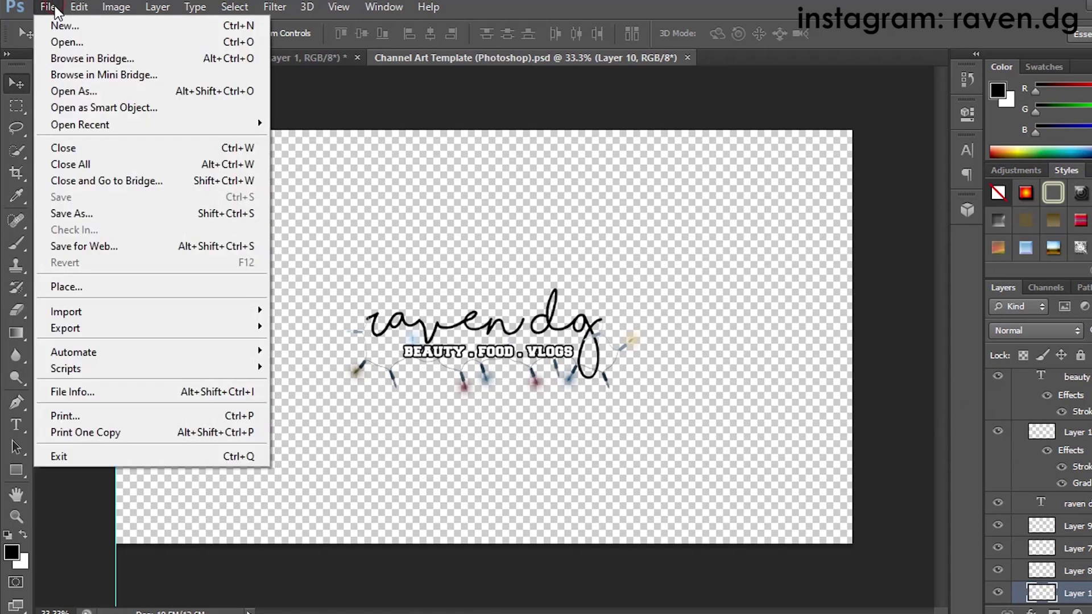
click(73, 42)
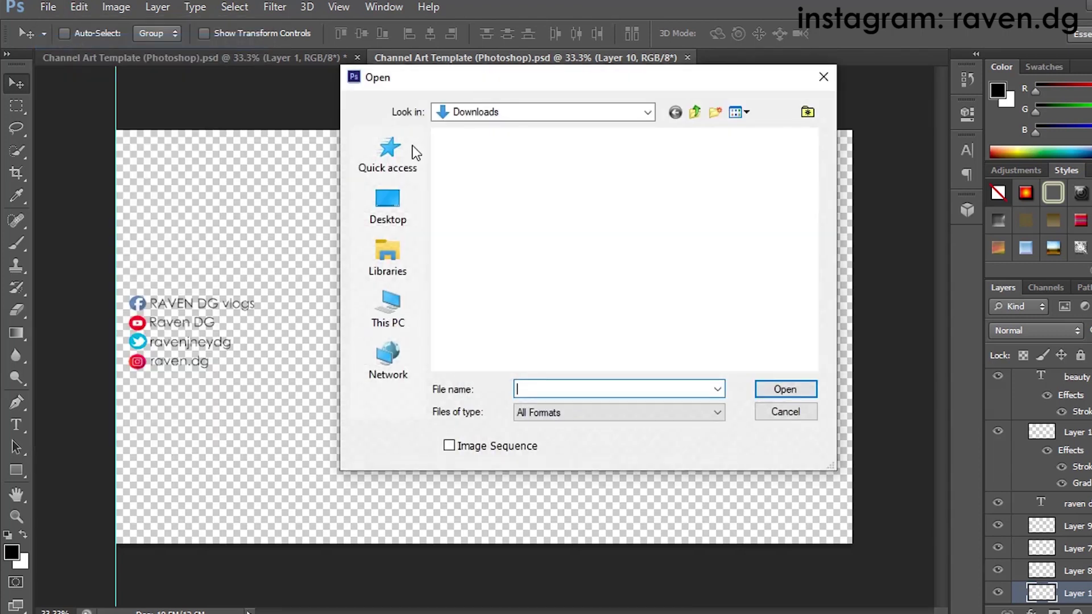
click(385, 294)
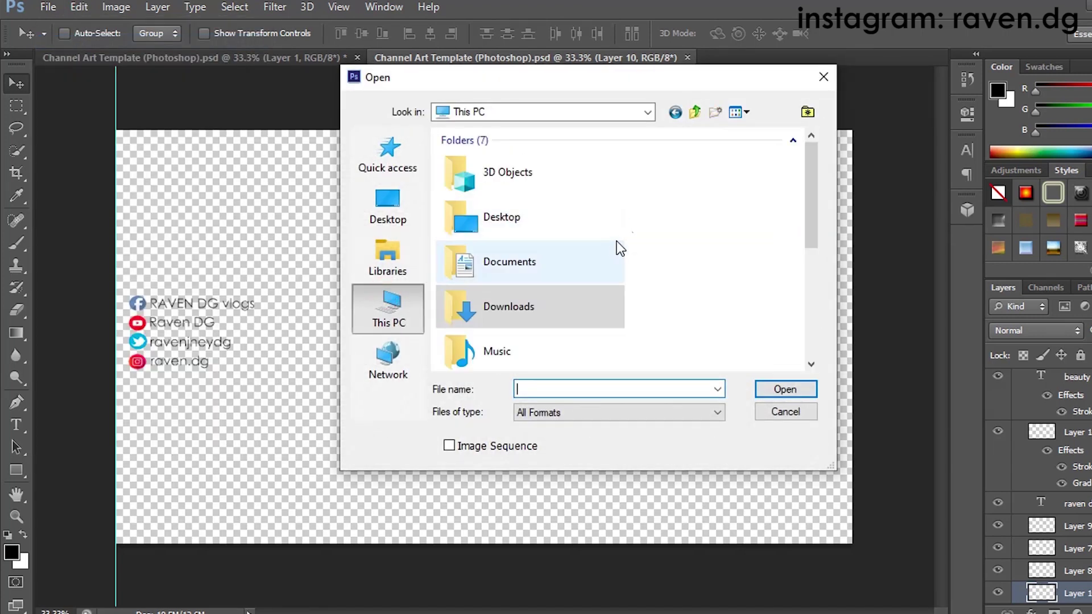
double_click(535, 304)
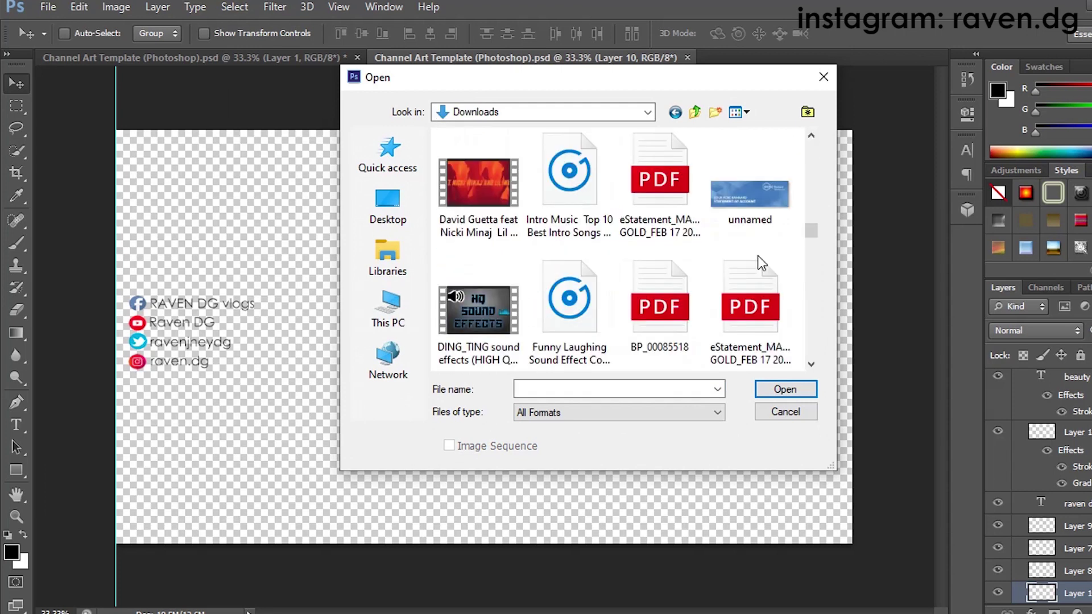
scroll(758, 258, down, 2)
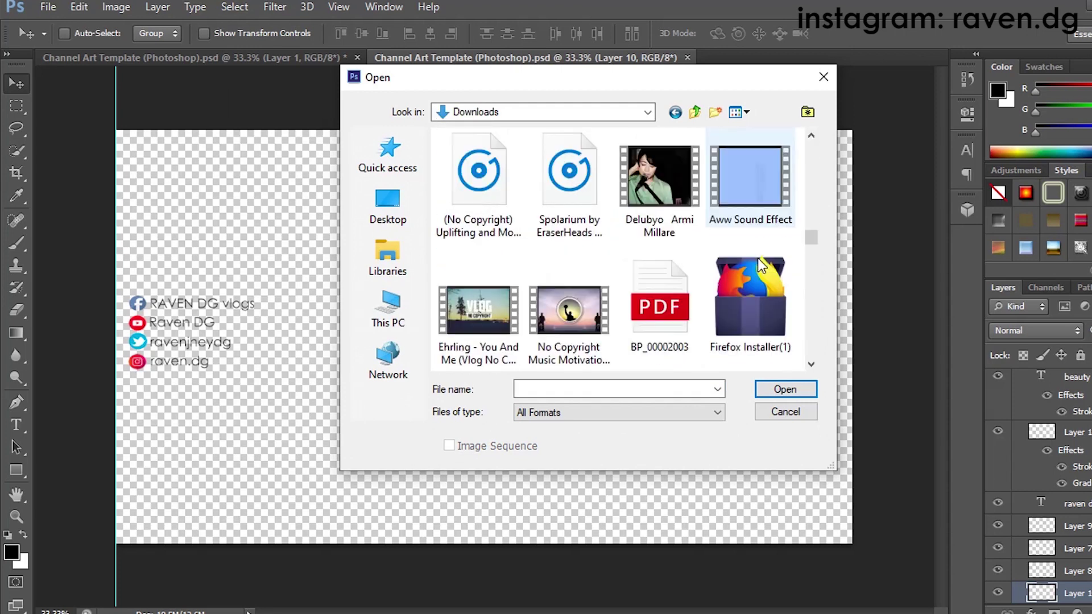
scroll(758, 257, down, 3)
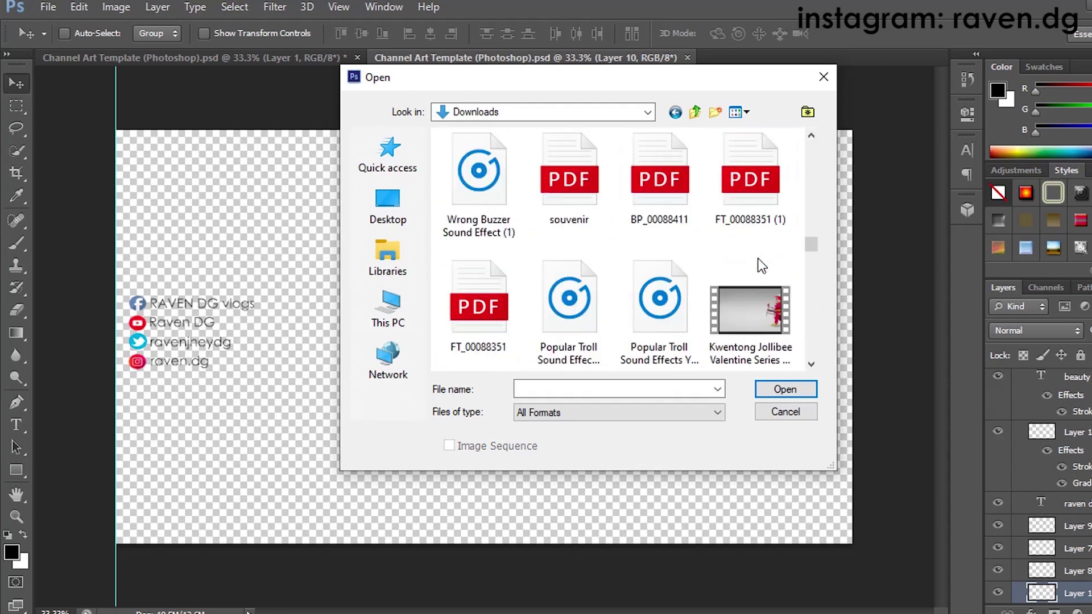
scroll(752, 259, down, 1)
scroll(752, 265, down, 3)
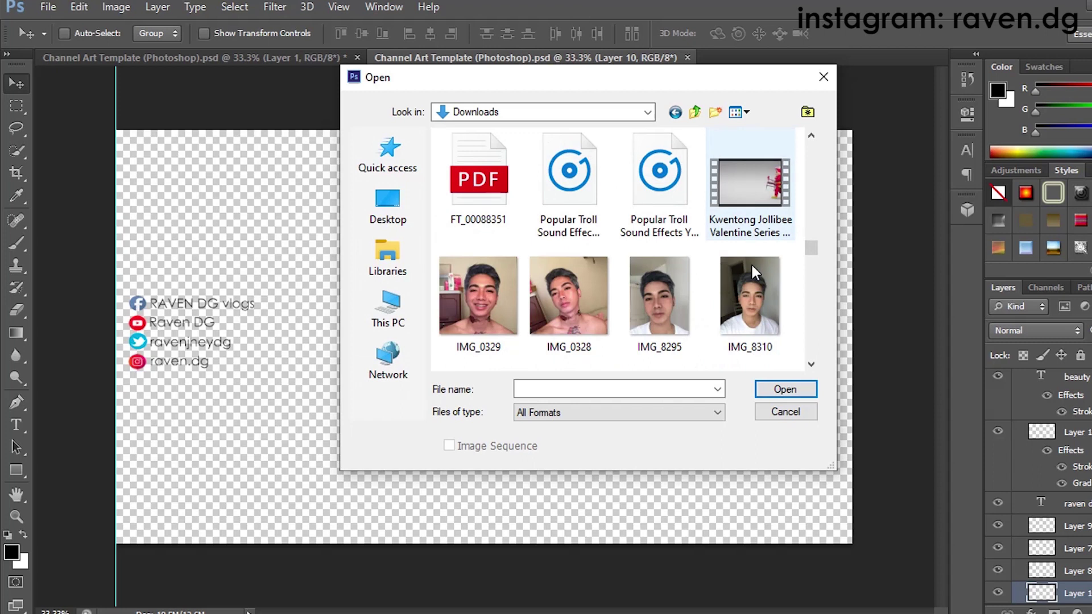
scroll(746, 272, down, 1)
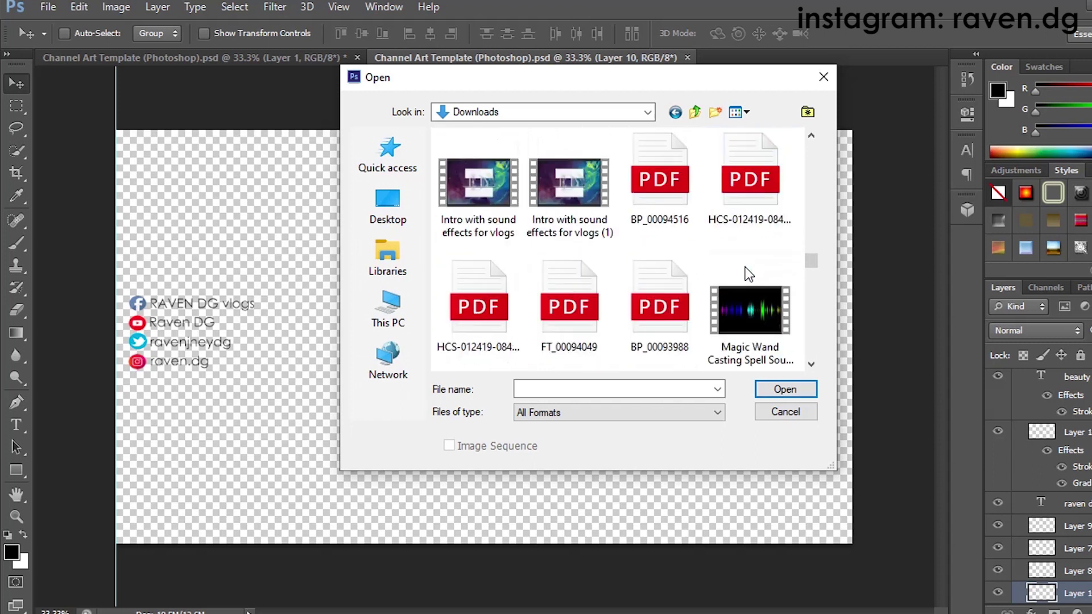
scroll(745, 267, down, 1)
click(496, 199)
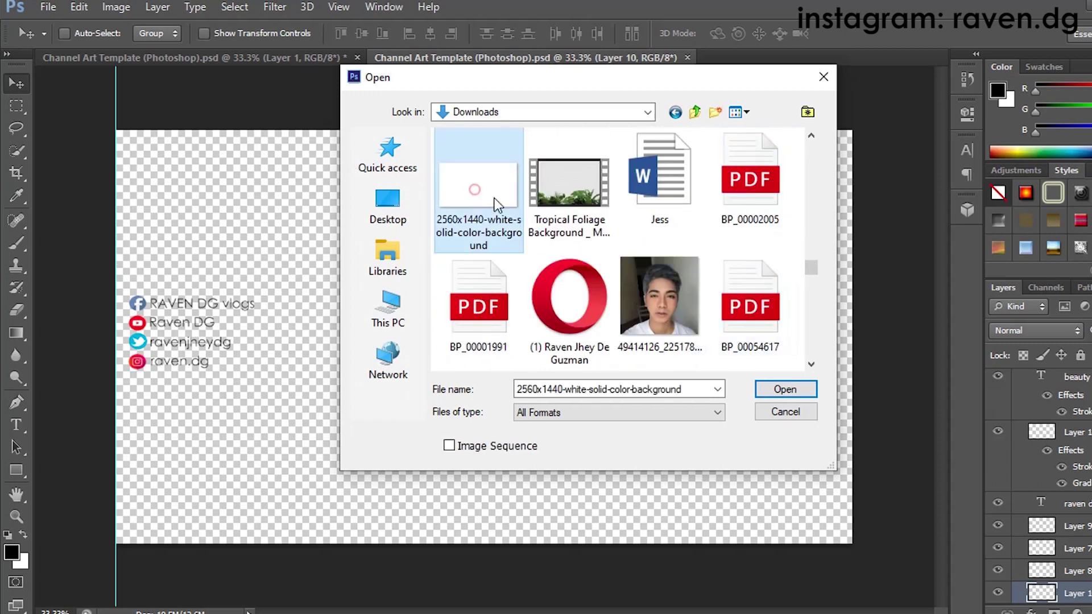
click(775, 389)
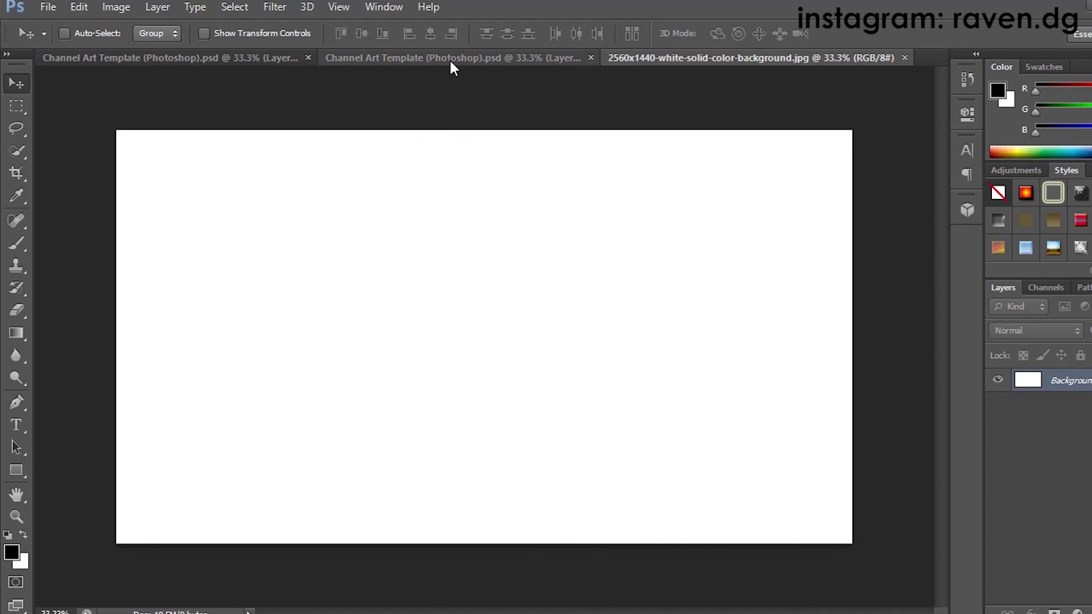
Step: Copy the white background onto the raven dg channel art and Free Transform it to fill the canvas
click(449, 58)
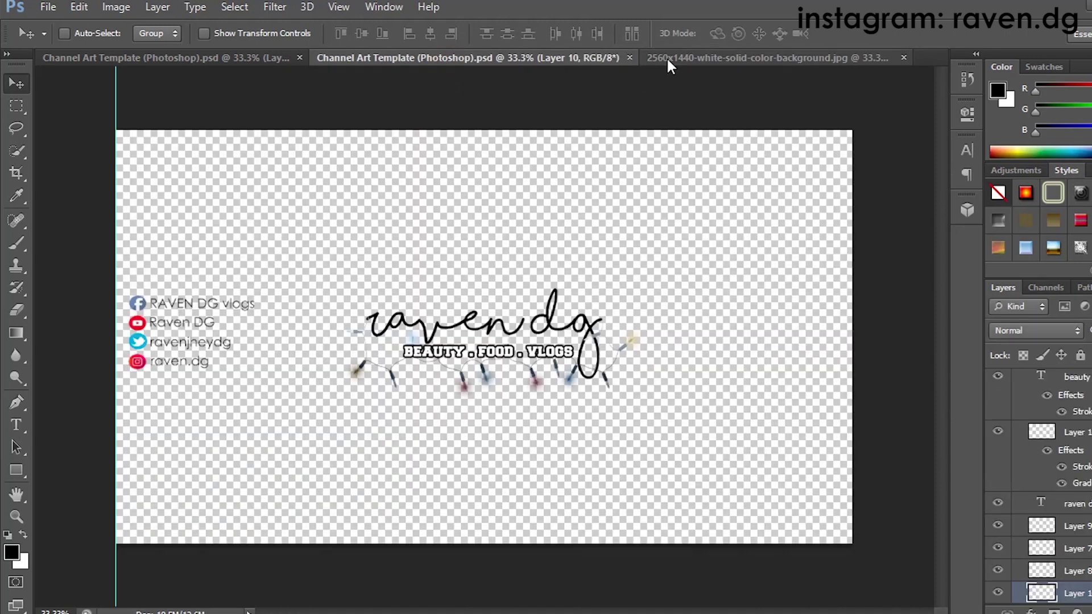
drag(667, 59, 673, 132)
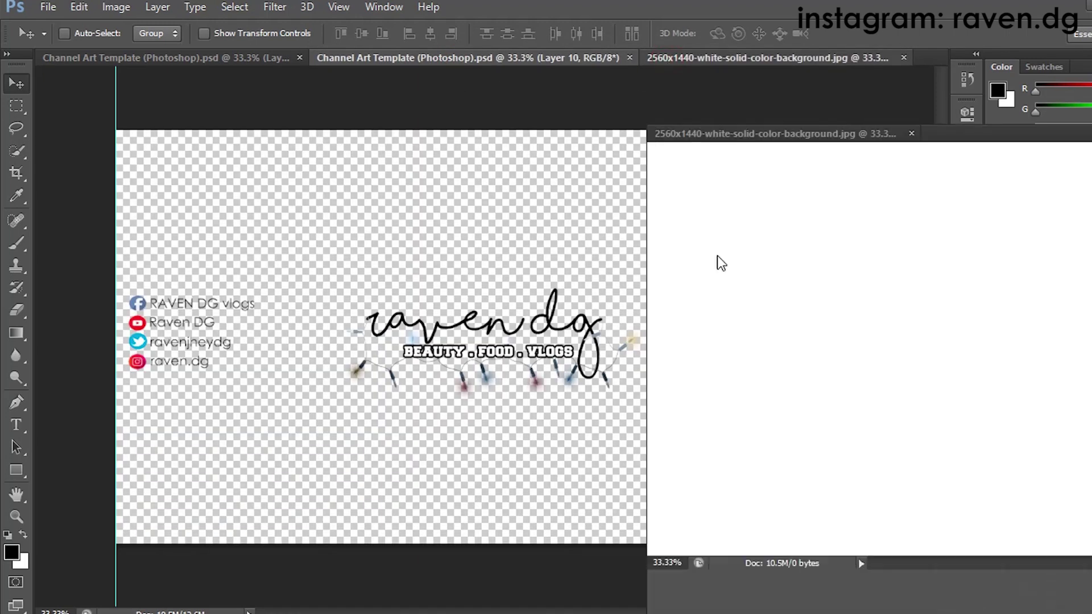
drag(802, 267, 539, 261)
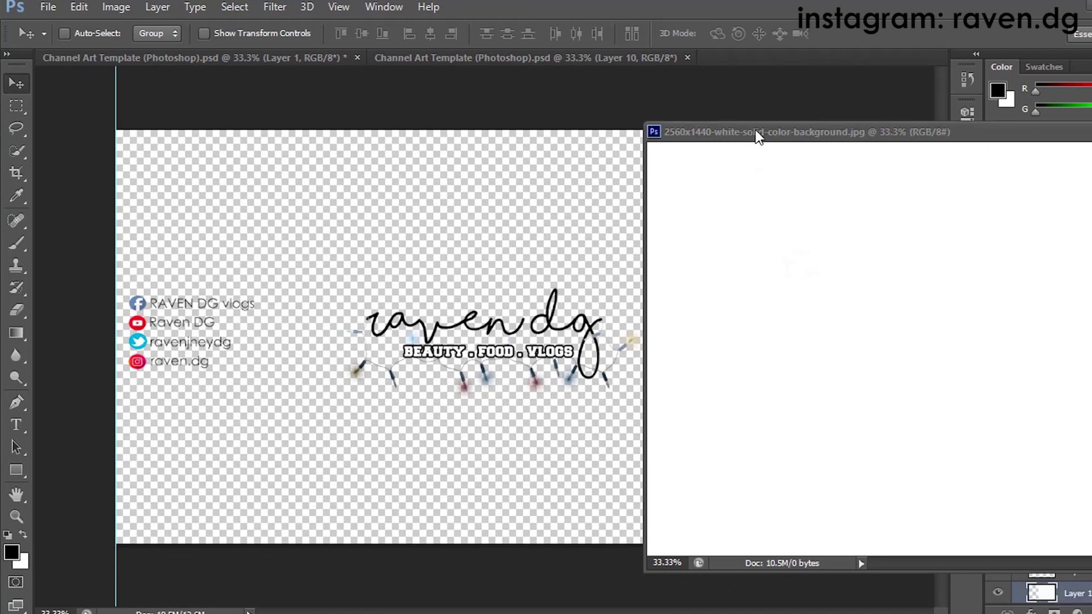
drag(726, 138, 511, 245)
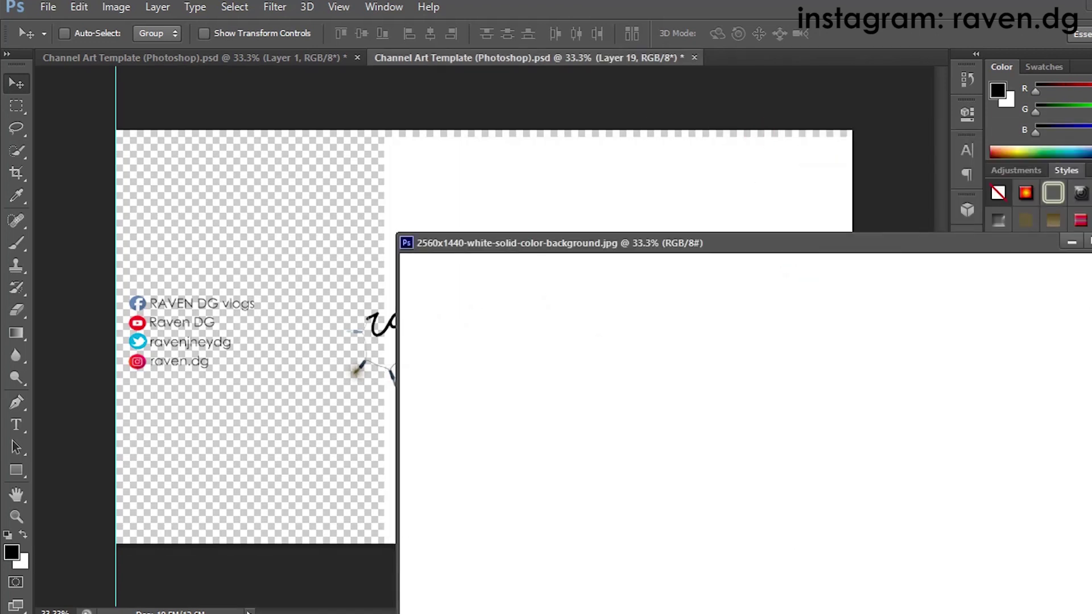
click(1070, 246)
drag(686, 239, 361, 225)
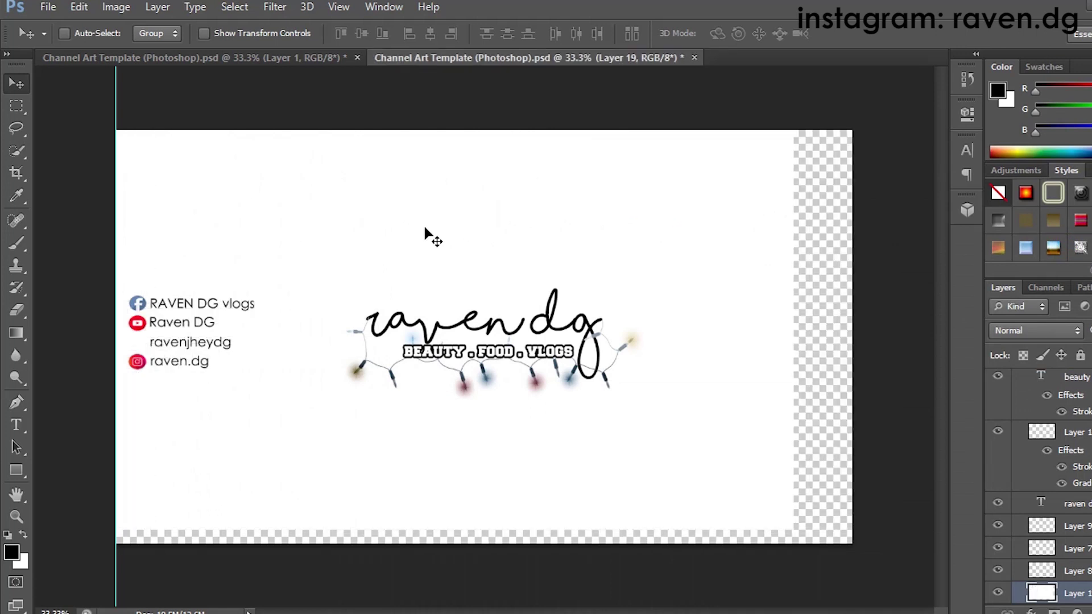
key(ctrl+t)
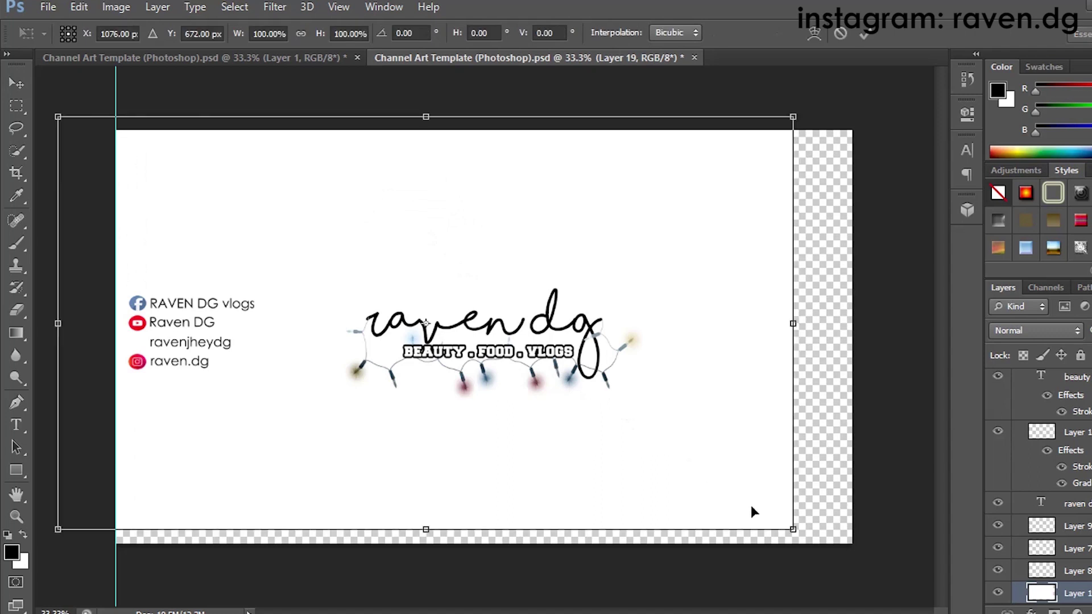
drag(793, 529, 852, 552)
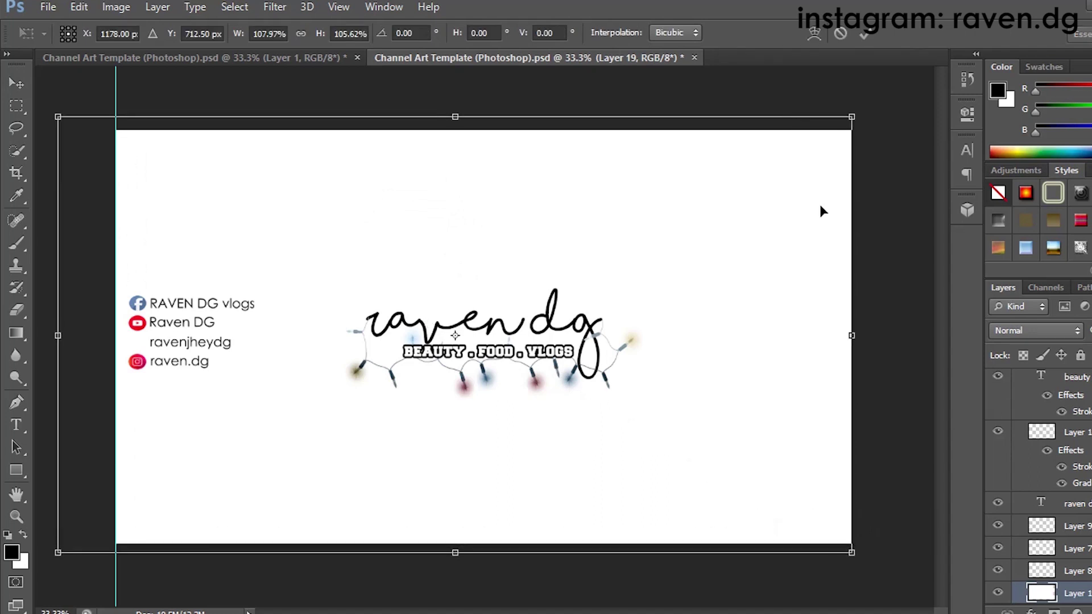
click(865, 33)
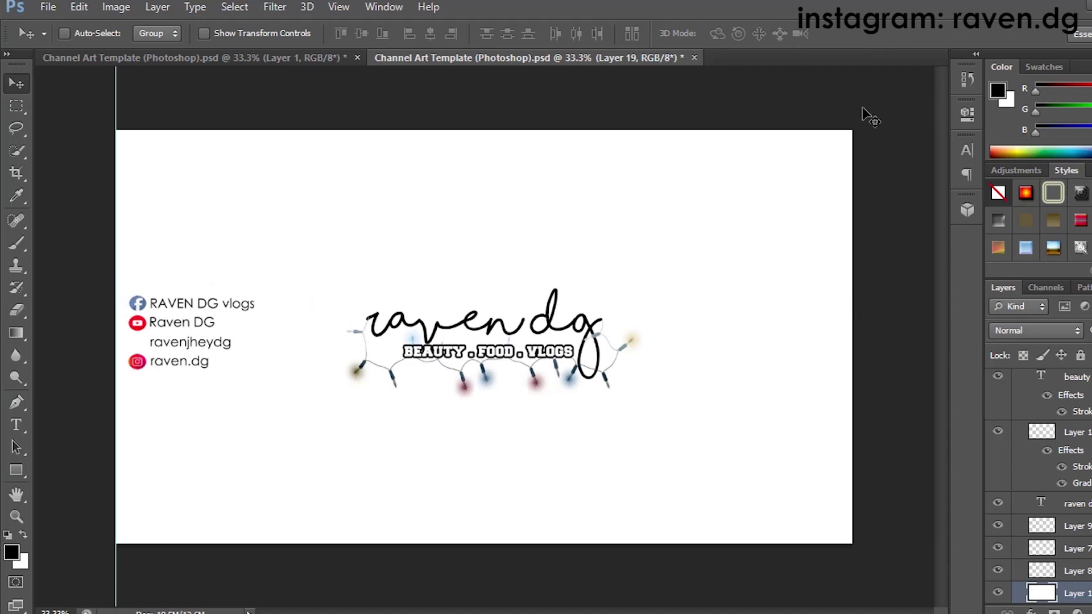
Step: Save the banner as JPEG Ep1ChannelArt.jpg in This PC > Pictures, keeping High quality 8 progressive
click(55, 8)
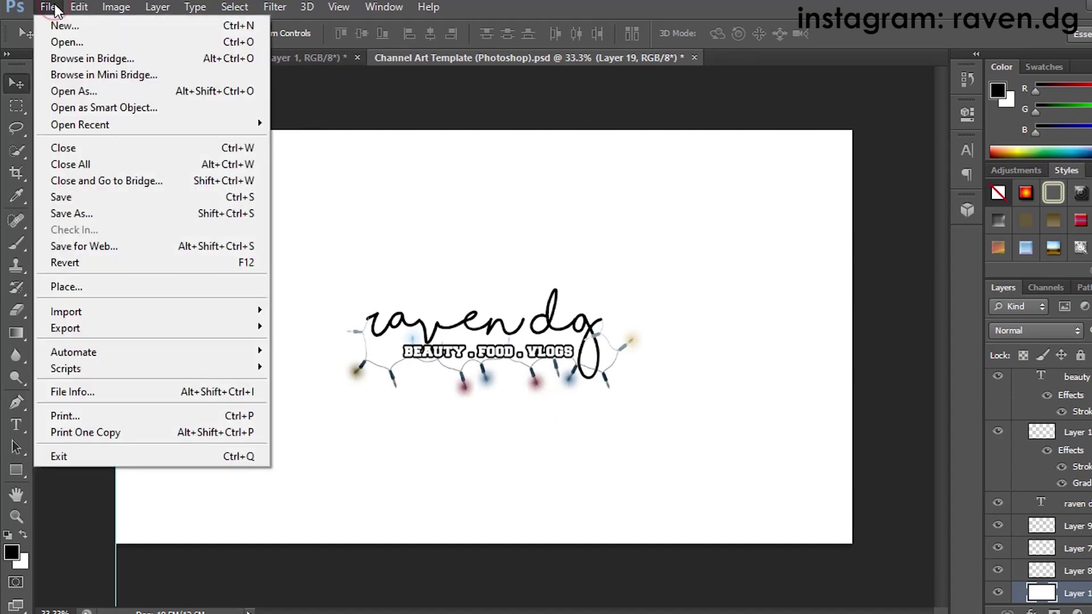
click(80, 214)
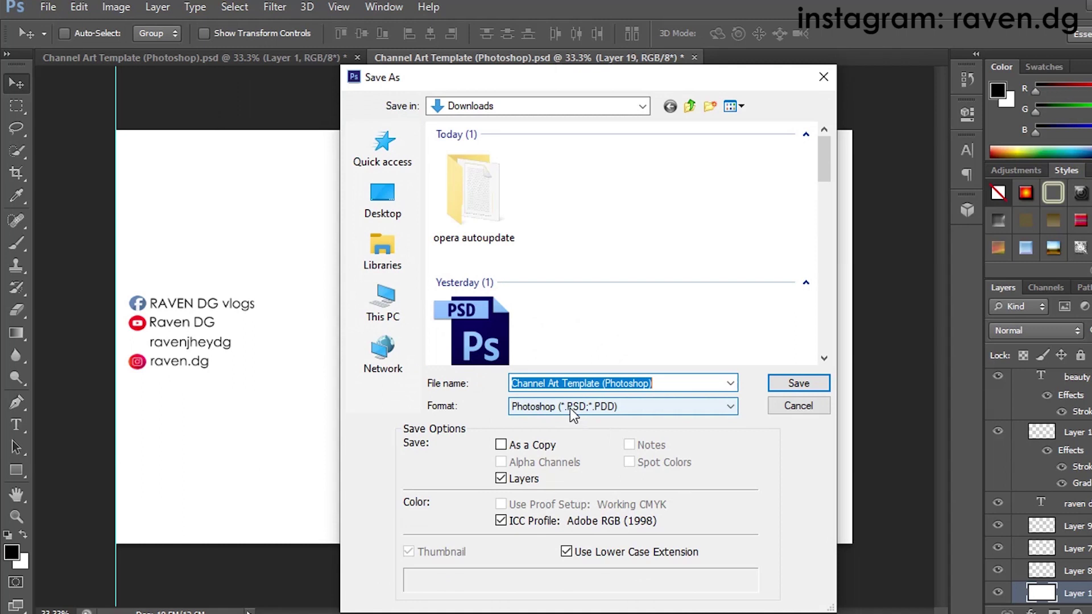
click(547, 406)
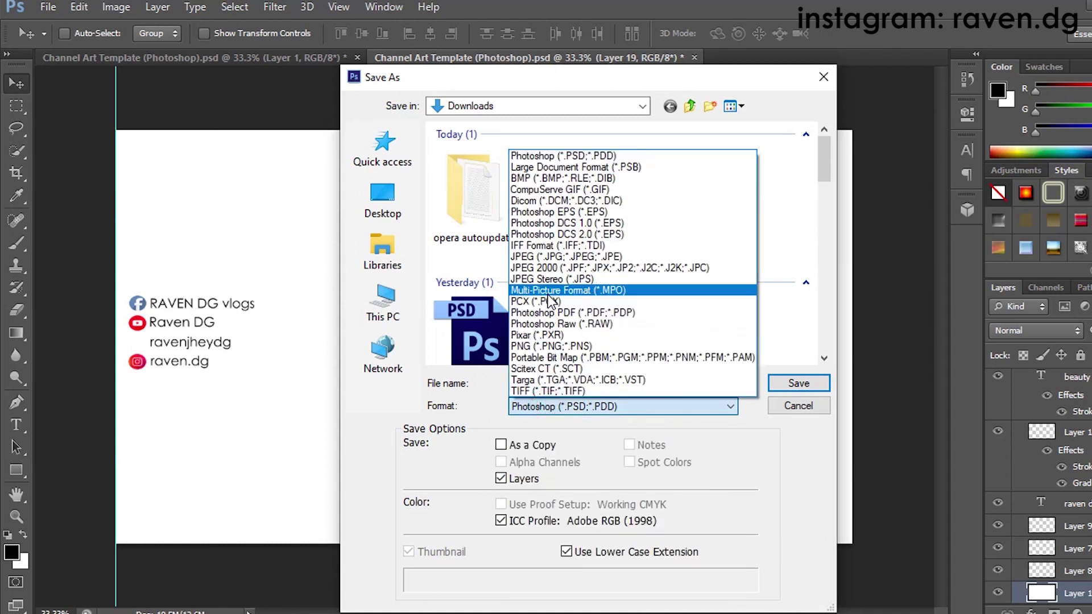
click(548, 256)
click(797, 588)
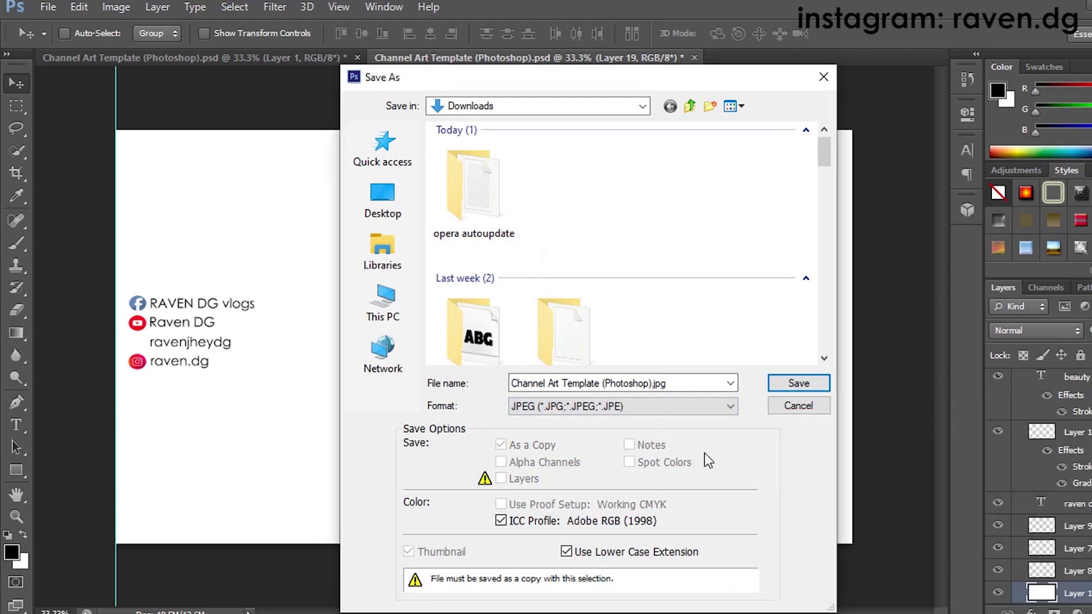
click(648, 384)
click(645, 383)
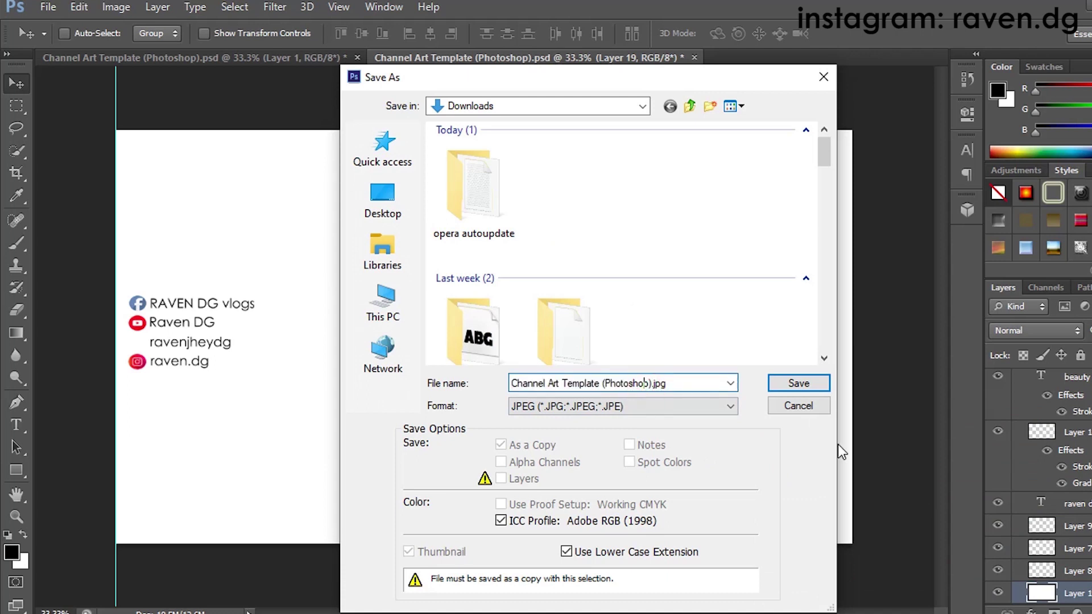
key(BackSpace)
key(BackSpace)
key(BackSpace)
key(BackSpace)
key(BackSpace)
key(BackSpace)
key(BackSpace)
key(BackSpace)
key(BackSpace)
key(BackSpace)
key(BackSpace)
key(BackSpace)
key(BackSpace)
key(BackSpace)
key(BackSpace)
key(BackSpace)
key(BackSpace)
key(BackSpace)
key(BackSpace)
key(BackSpace)
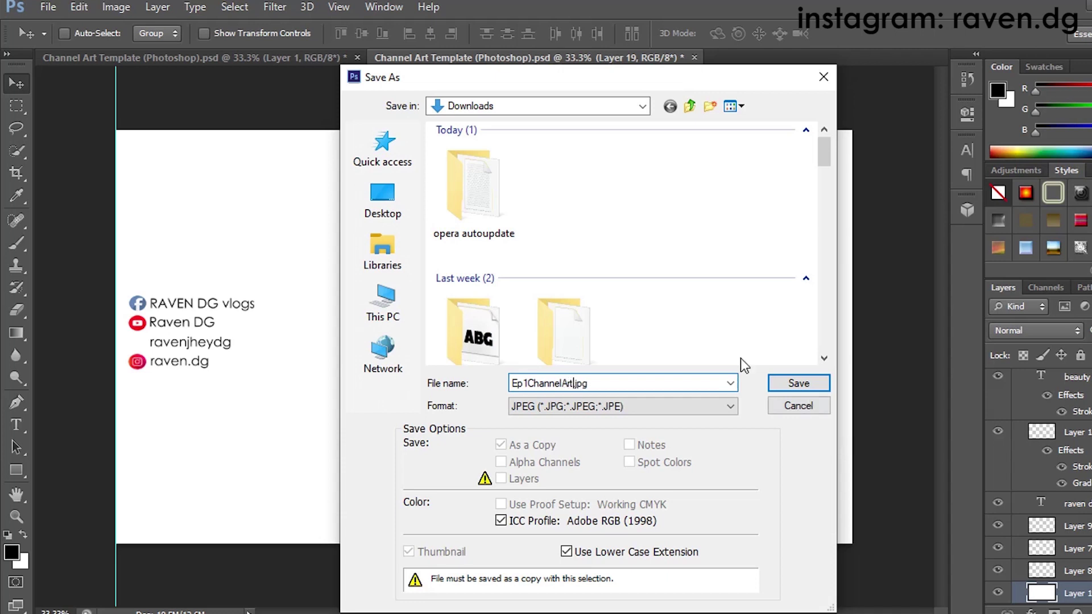
click(385, 301)
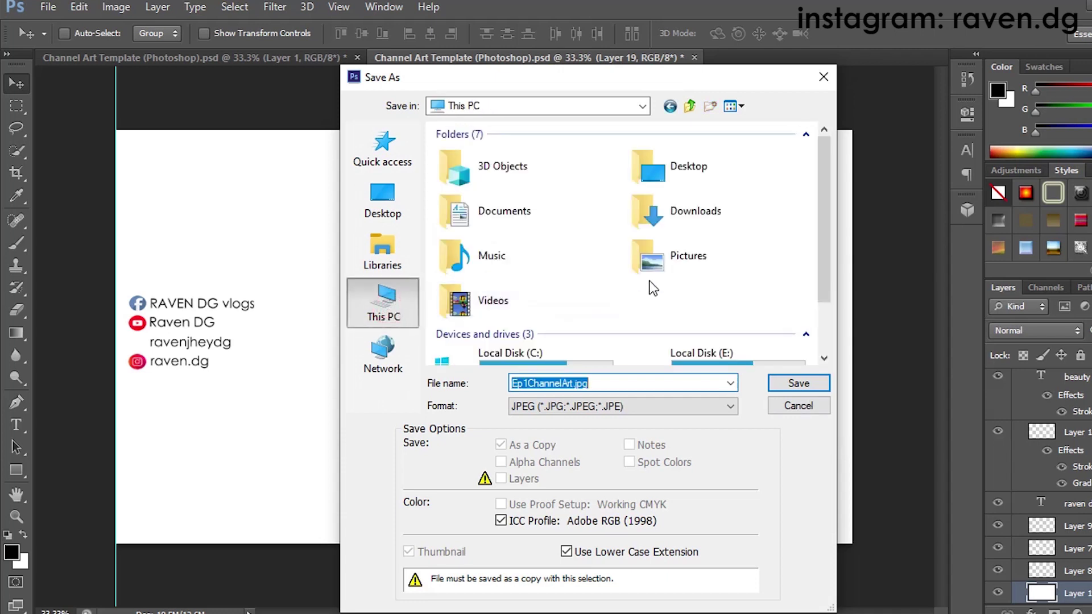
double_click(678, 256)
click(794, 385)
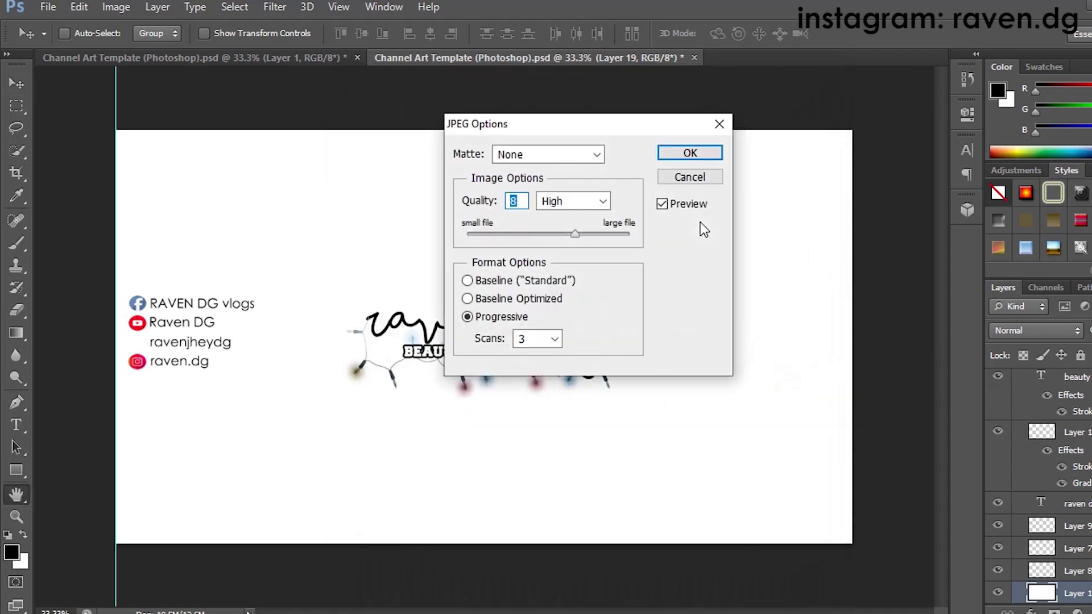
click(679, 155)
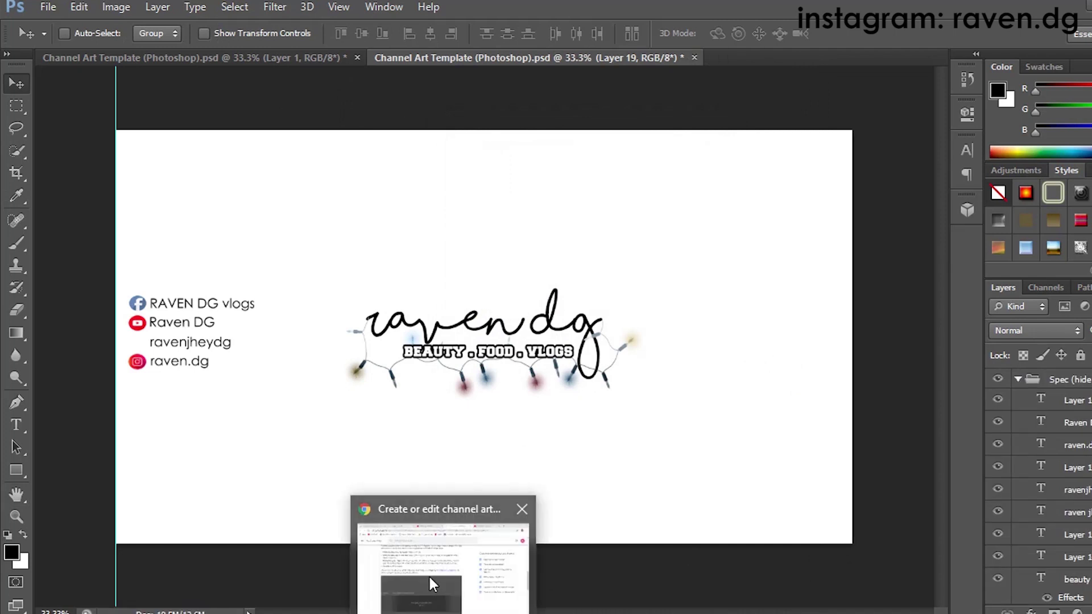
Step: On the YouTube channel page, upload Ep1ChannelArt from the Pictures folder as the banner image
click(429, 575)
scroll(500, 333, up, 15)
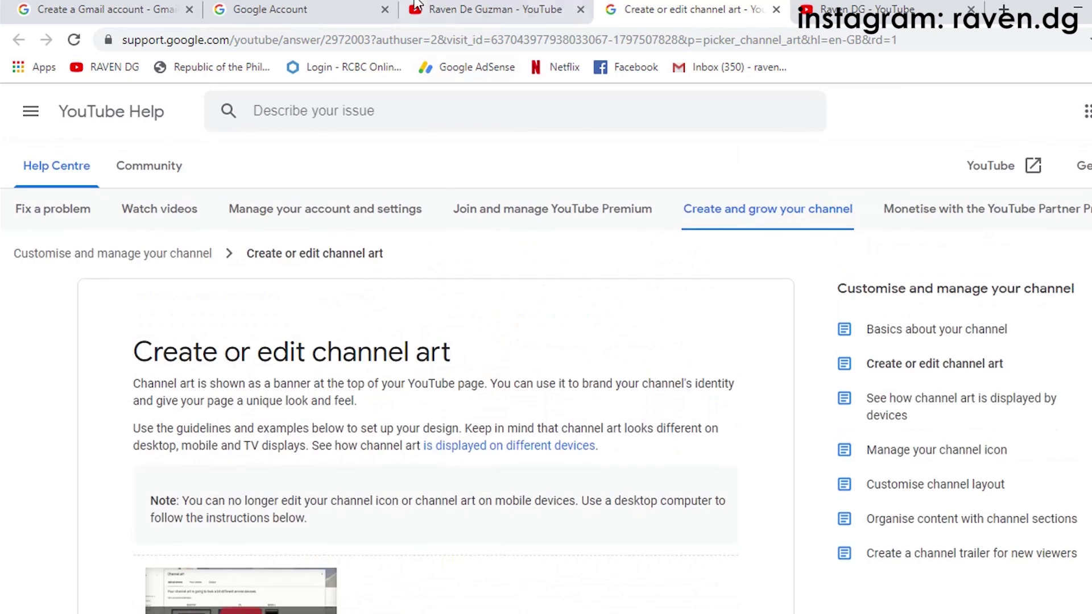
click(438, 4)
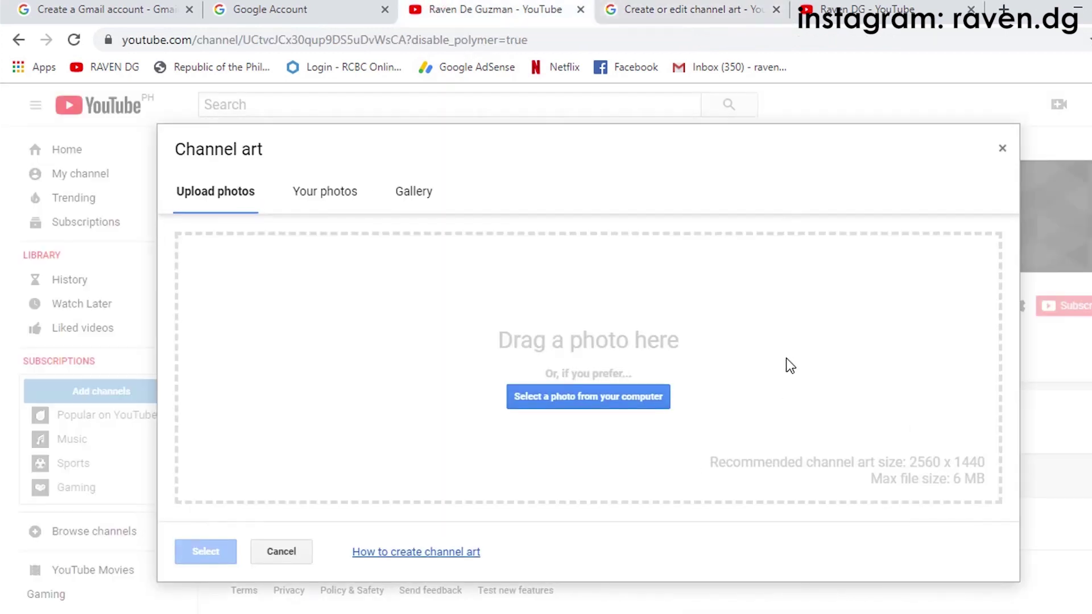
click(556, 405)
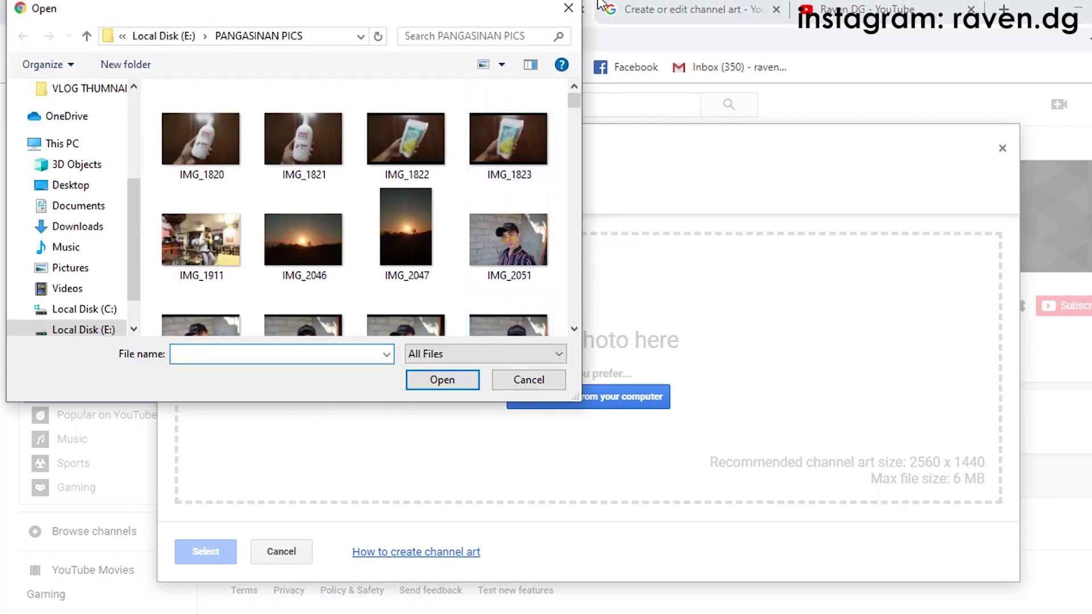
click(571, 4)
click(540, 401)
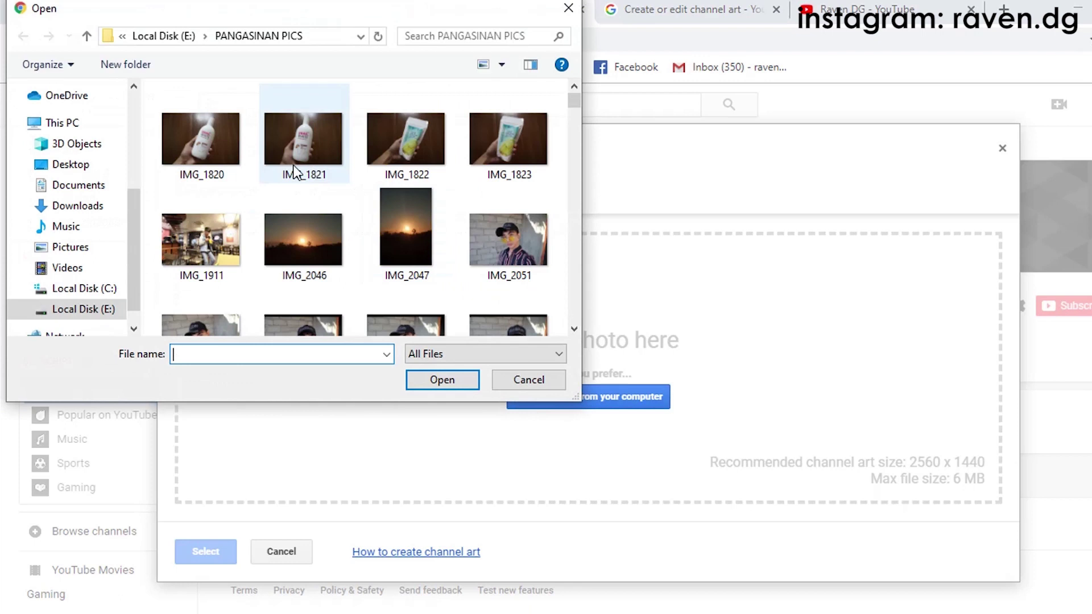
click(78, 245)
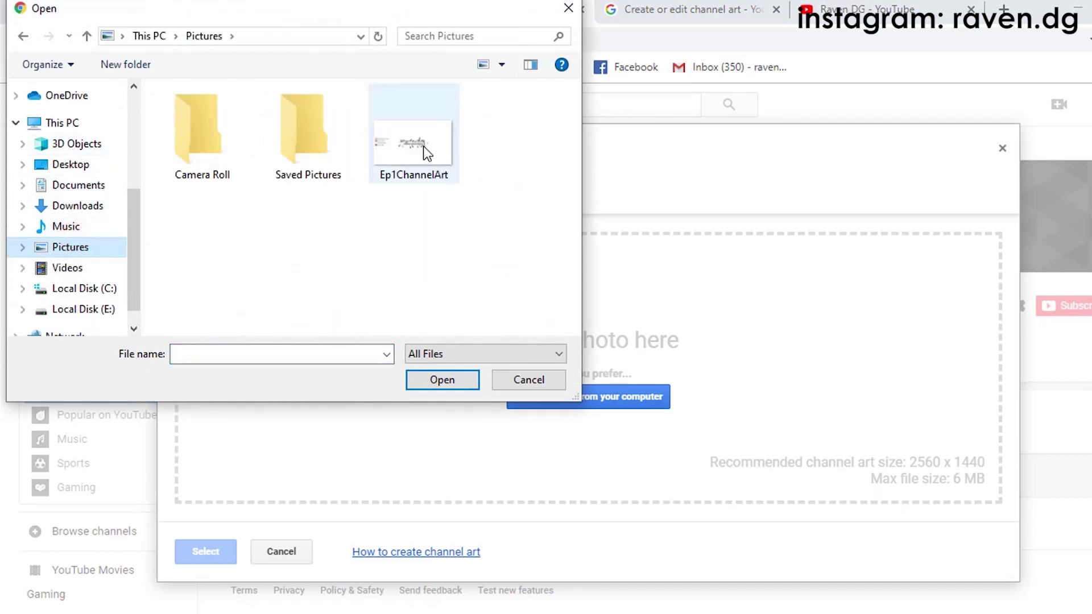
click(423, 146)
click(441, 380)
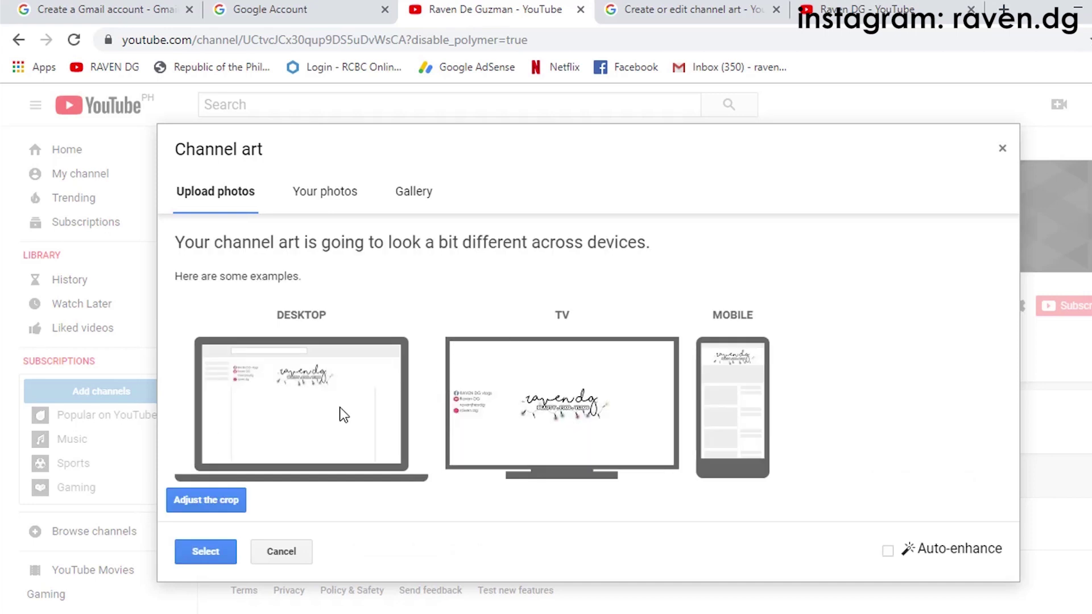
Step: Confirm the banner crop and select Ep1ChannelArt as the channel's header art
click(242, 504)
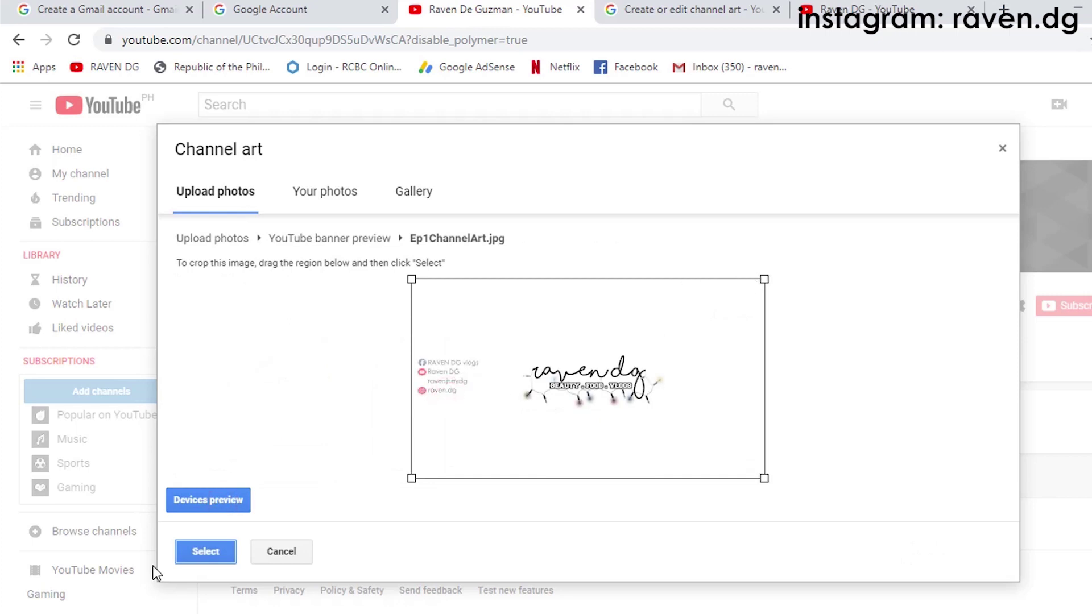
click(273, 553)
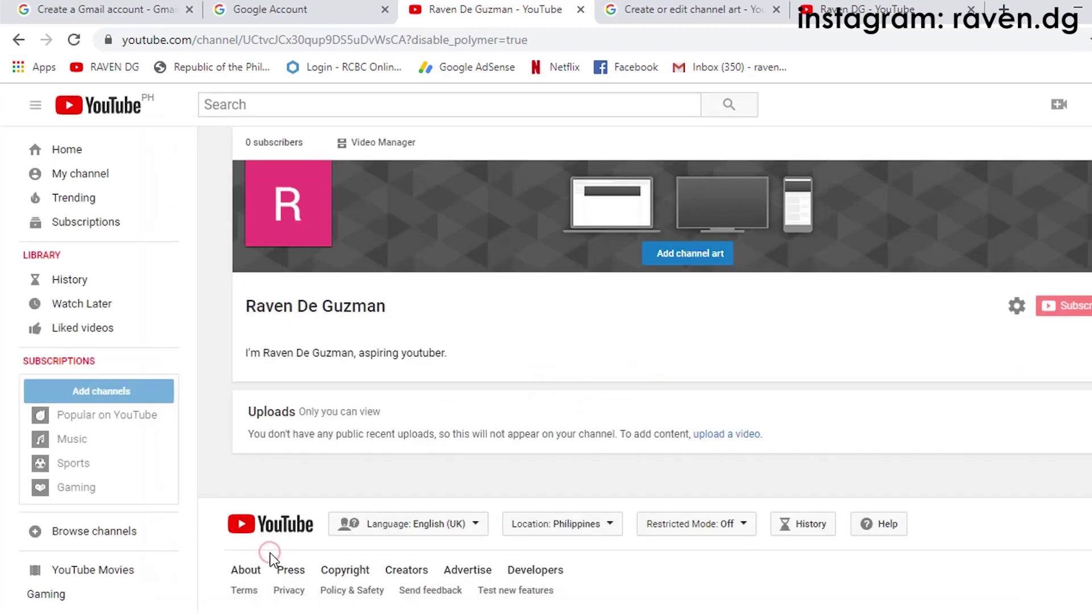
click(684, 252)
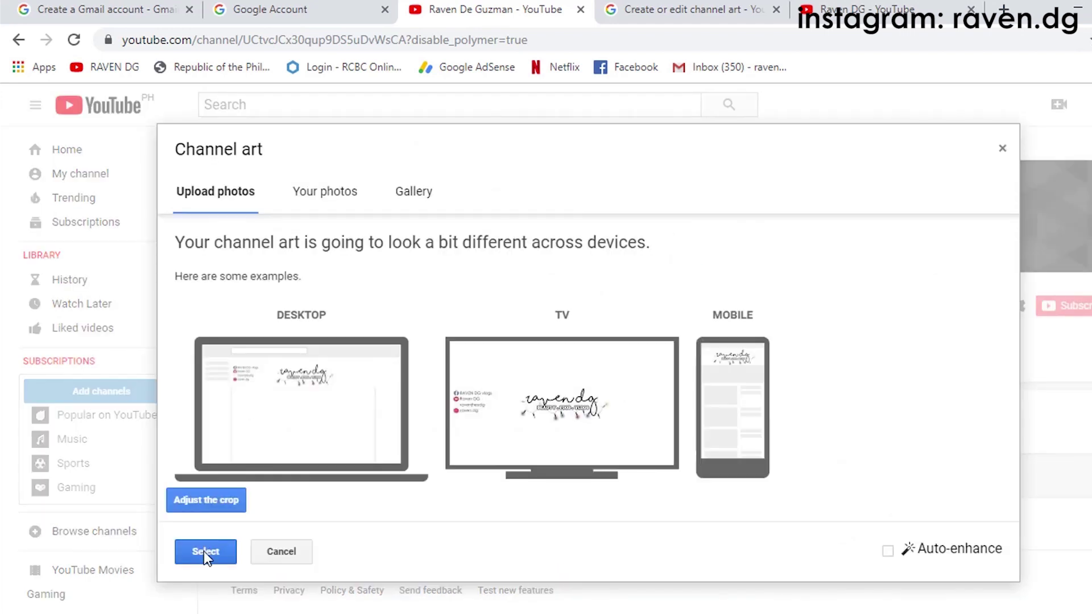
click(204, 551)
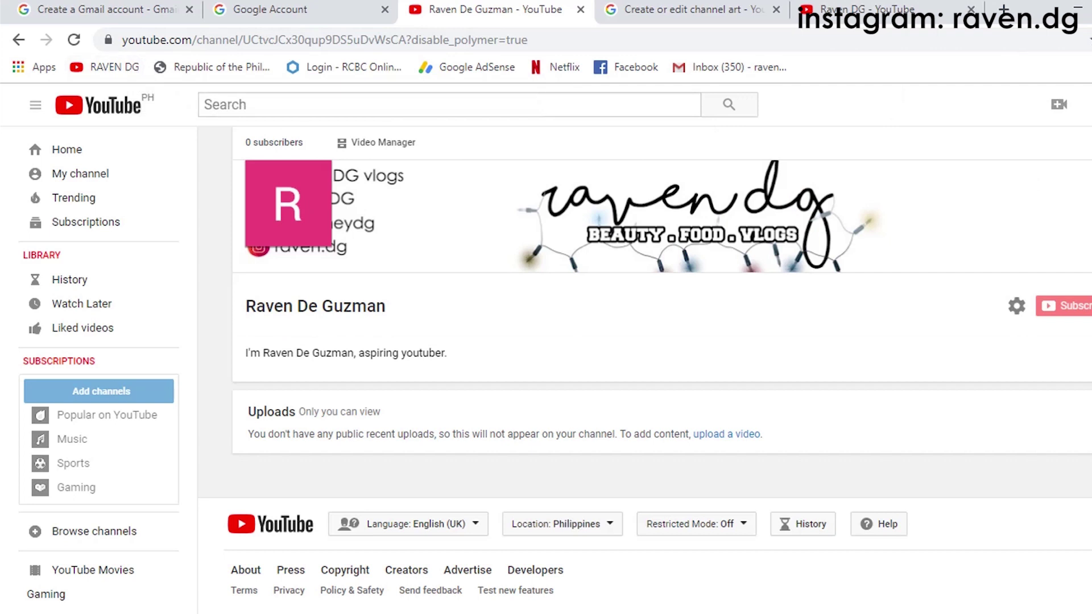
Step: View your own channel page with the raven dg banner and profile photo, then open the screen recorder
click(1091, 105)
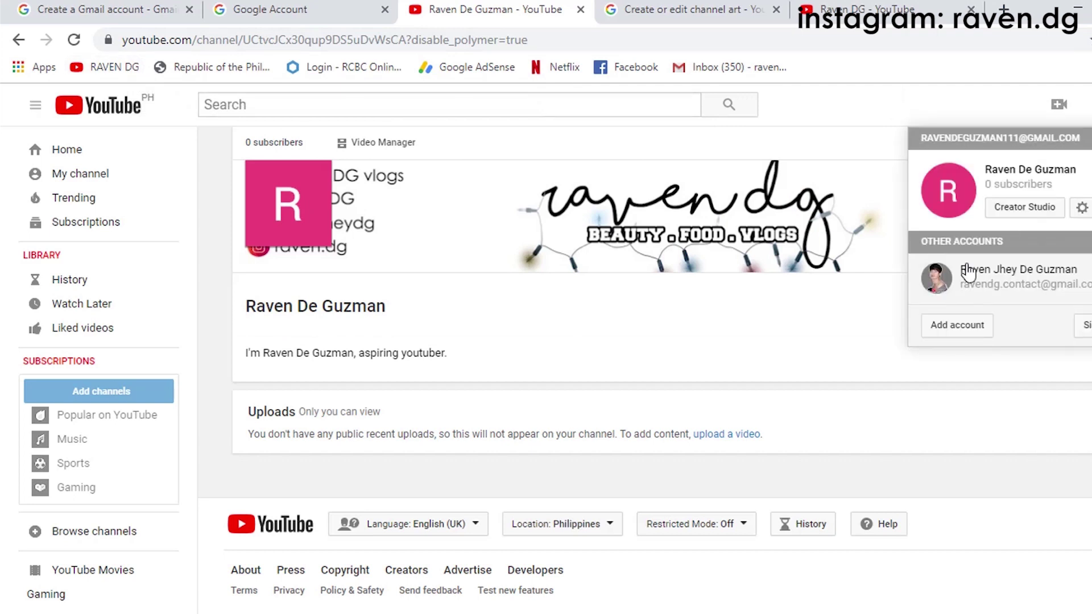
click(964, 194)
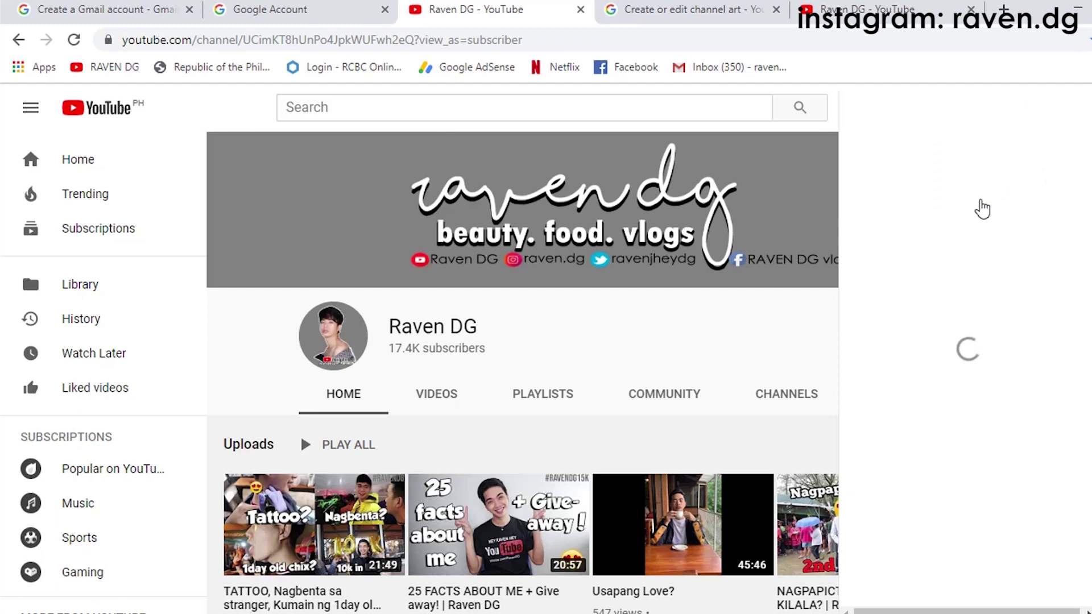
click(927, 192)
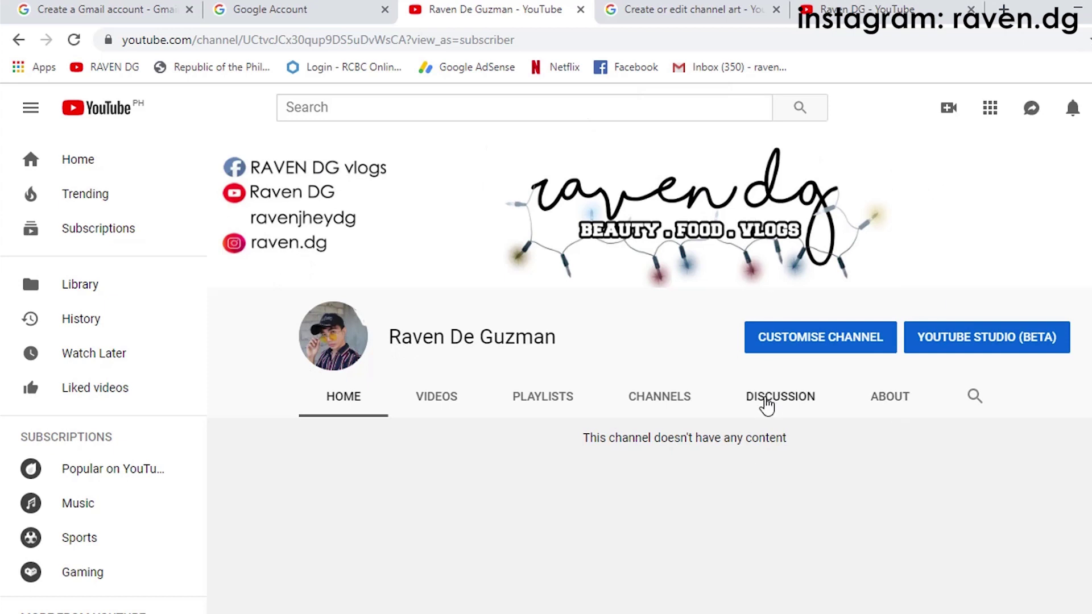
scroll(767, 405, down, 3)
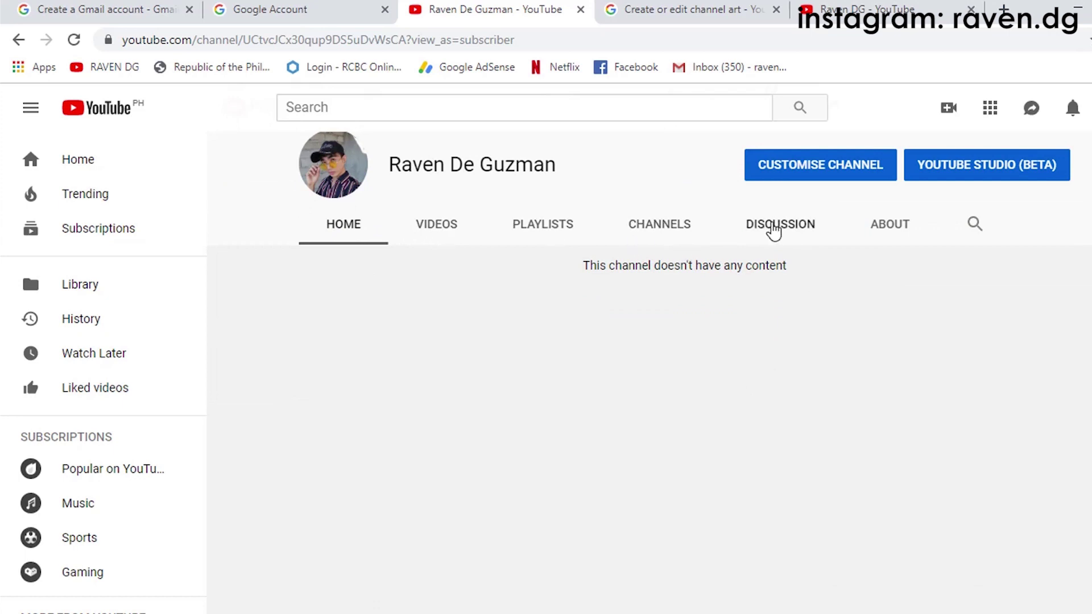
scroll(886, 230, up, 3)
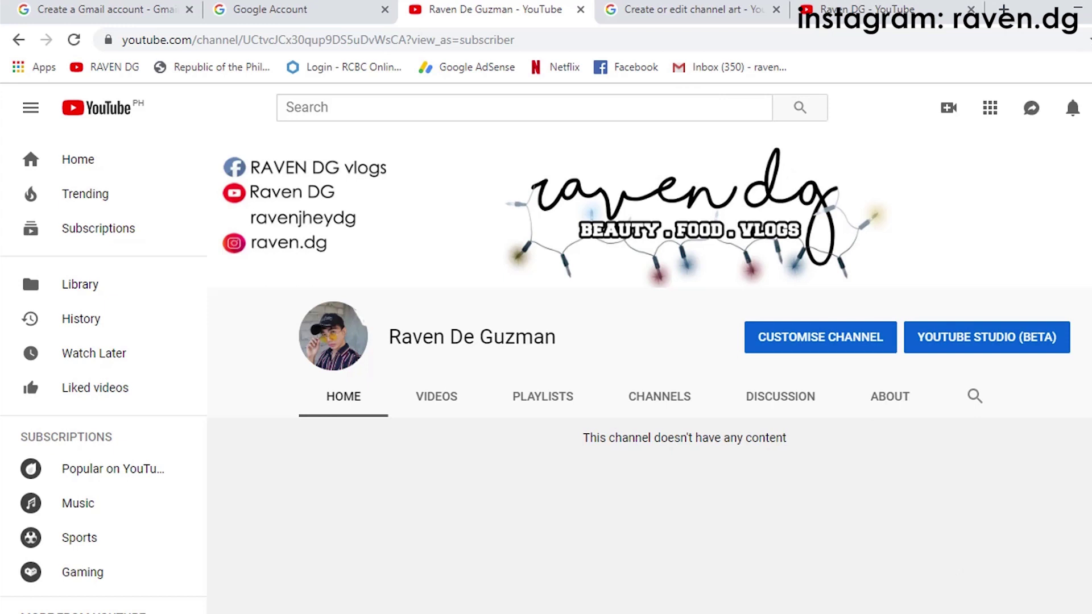
click(1003, 613)
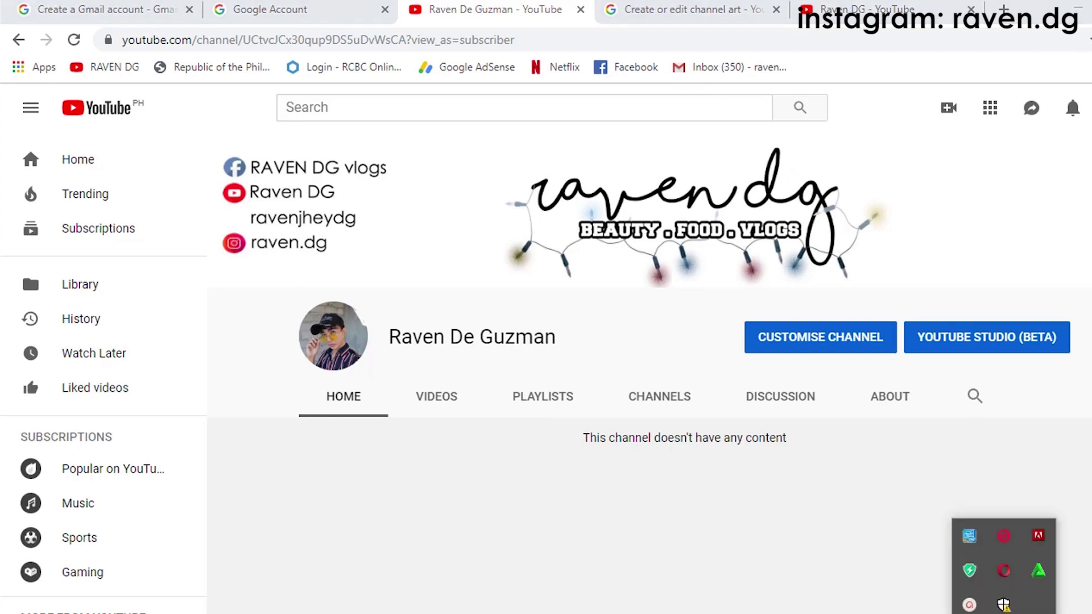
click(969, 605)
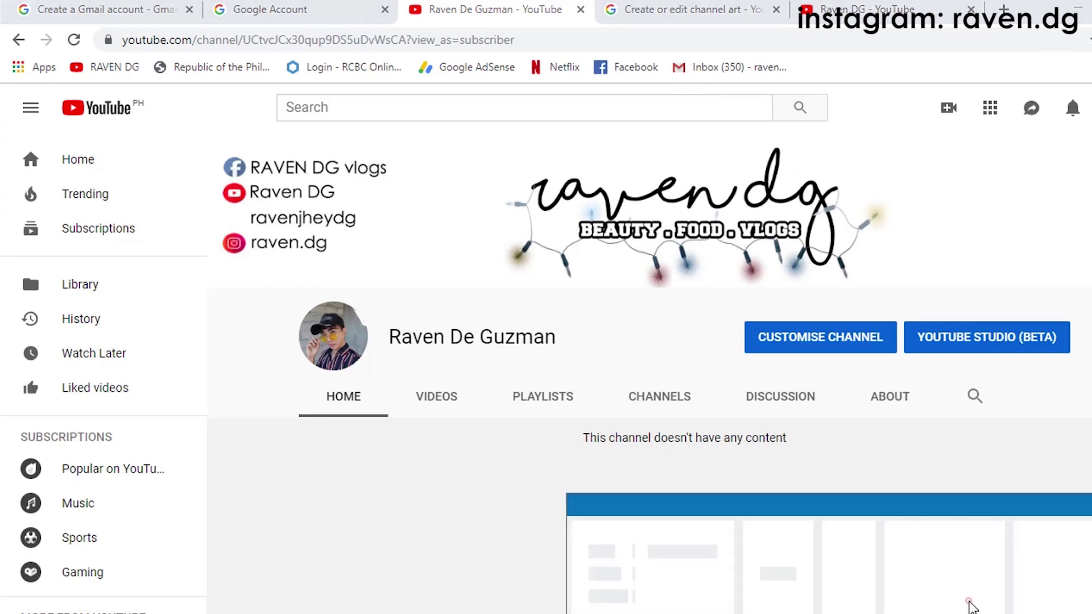